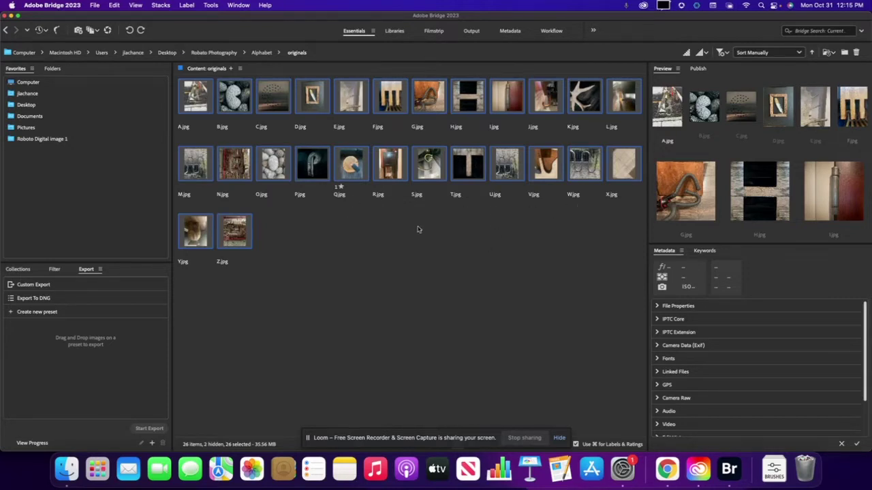
Rate A.jpg five stars and give it the Select label
{"action": "left_click", "coordinate": [401, 279]}
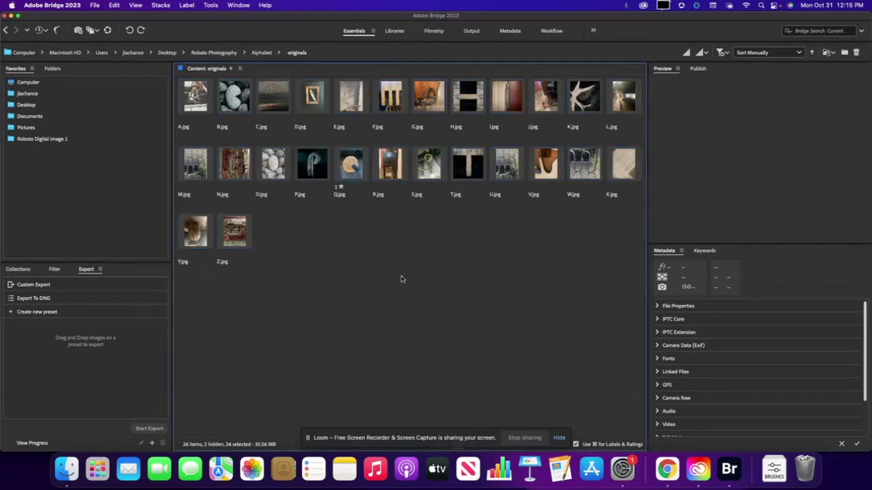
{"action": "left_click", "coordinate": [199, 103]}
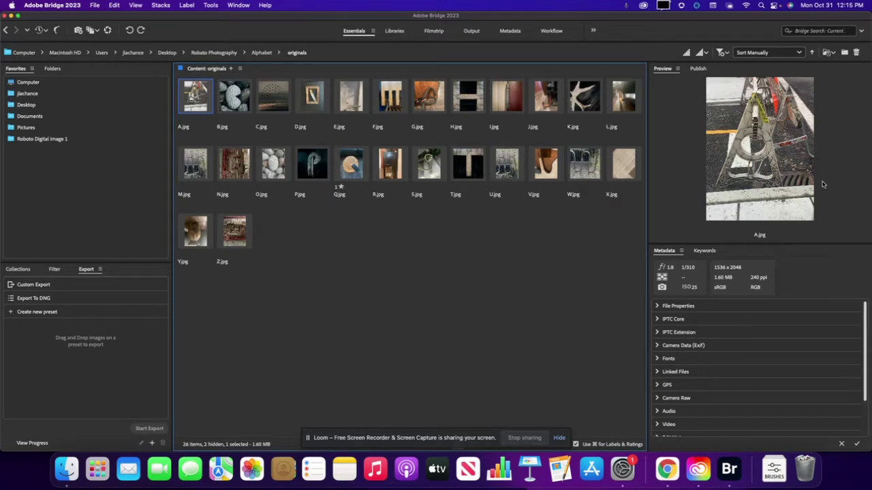
{"action": "left_click", "coordinate": [188, 6]}
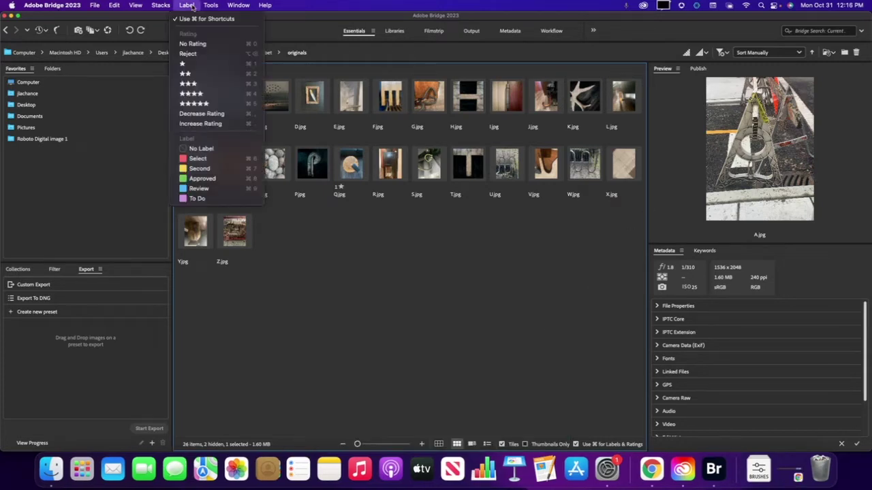
{"action": "mouse_move", "coordinate": [210, 6]}
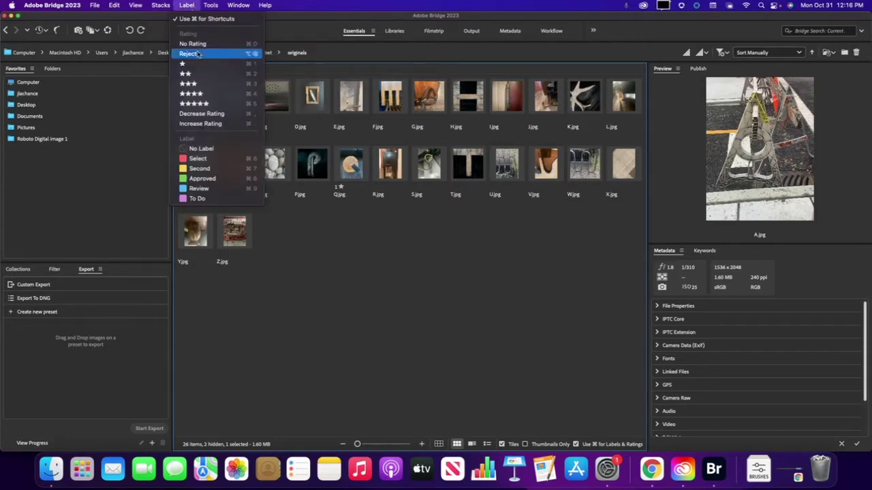
{"action": "left_click", "coordinate": [213, 105]}
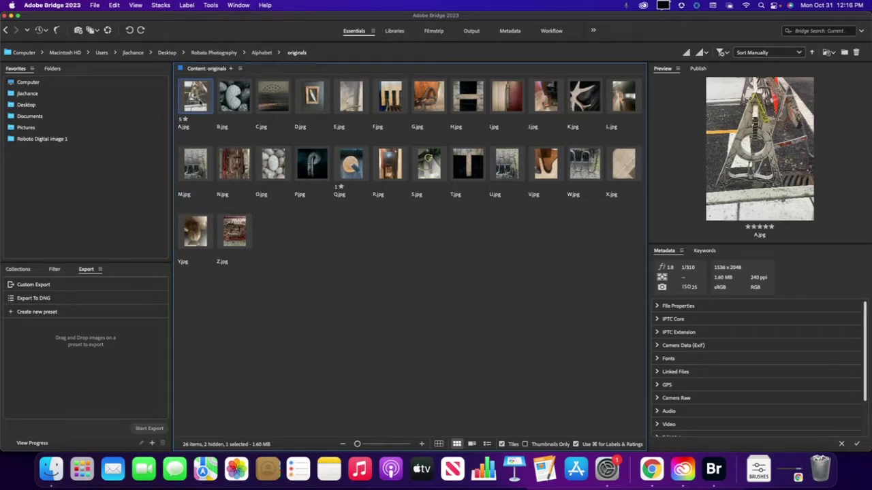
{"action": "left_click", "coordinate": [187, 5]}
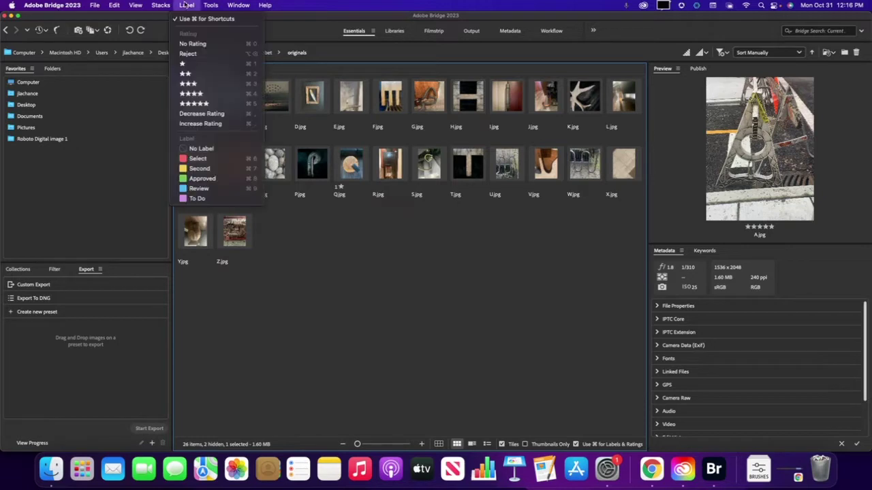
{"action": "left_click", "coordinate": [218, 160]}
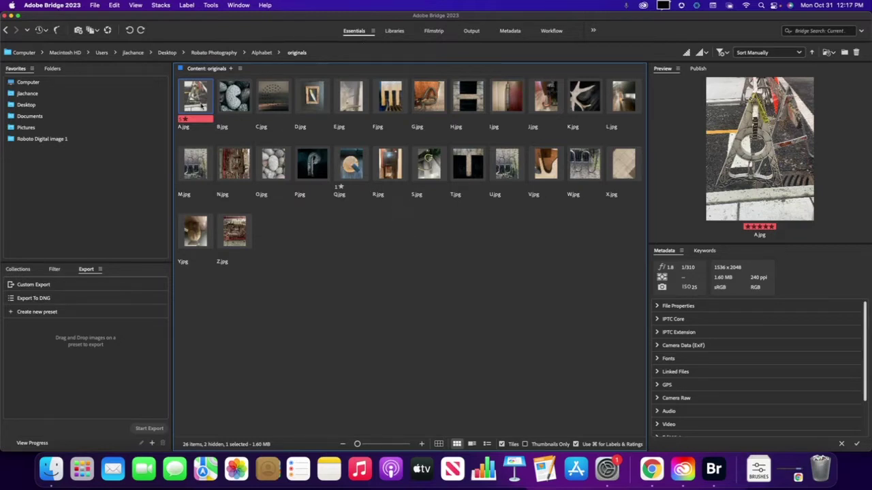
Try reordering A.jpg after Q.jpg and M.jpg after E.jpg, and return both images to their alphabetical positions
{"action": "left_click_drag", "start_coordinate": [203, 107], "coordinate": [372, 163]}
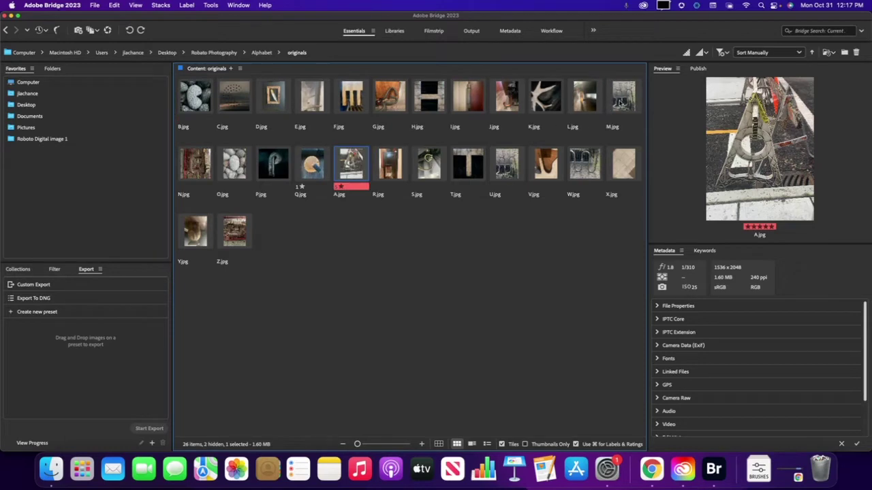
{"action": "left_click_drag", "start_coordinate": [621, 102], "coordinate": [339, 127]}
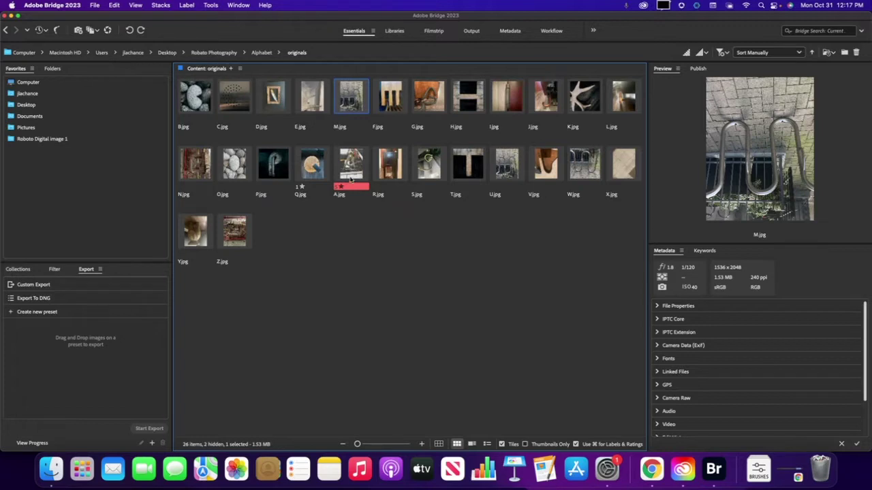
{"action": "left_click_drag", "start_coordinate": [351, 178], "coordinate": [181, 101]}
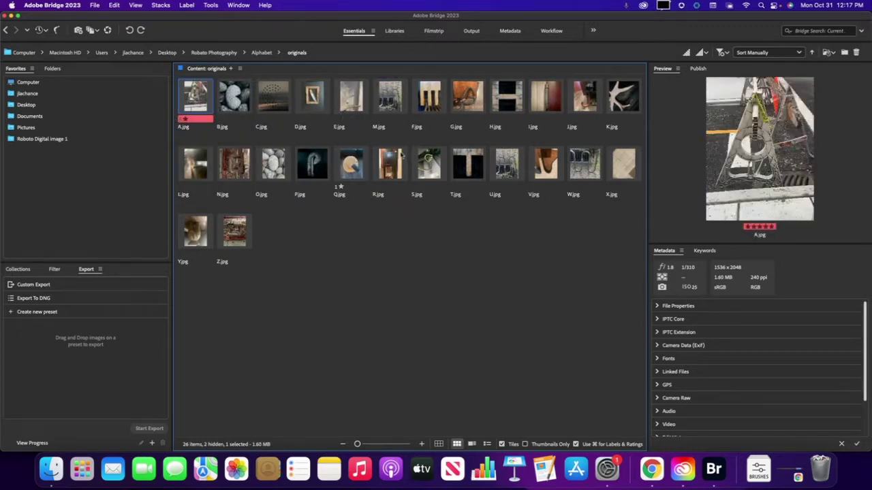
{"action": "mouse_move", "coordinate": [395, 101]}
{"action": "left_mouse_down"}
{"action": "mouse_move", "coordinate": [411, 120]}
{"action": "mouse_move", "coordinate": [450, 120]}
{"action": "mouse_move", "coordinate": [308, 179]}
{"action": "mouse_move", "coordinate": [286, 273]}
{"action": "mouse_move", "coordinate": [247, 193]}
{"action": "mouse_move", "coordinate": [219, 165]}
{"action": "left_mouse_up"}
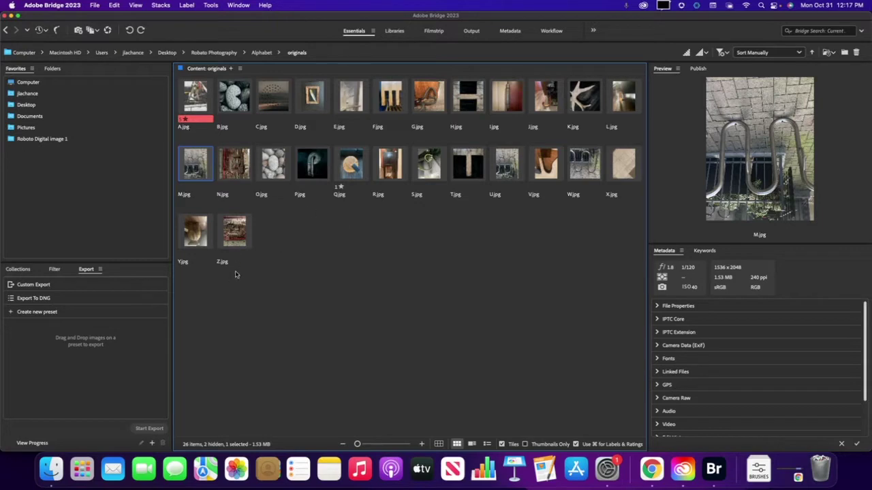
Batch rename all the images in the same folder, using a lowercase sequence letter as the new filename
{"action": "left_click", "coordinate": [196, 103]}
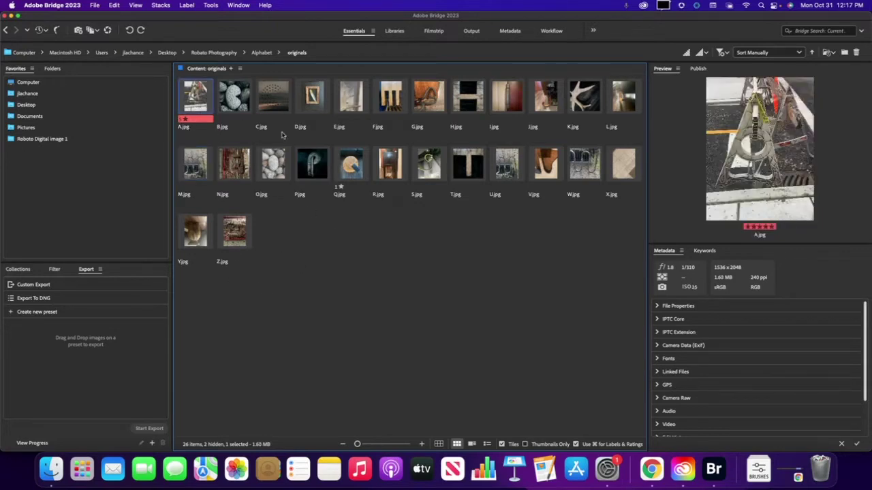
{"action": "key", "text": "super+a"}
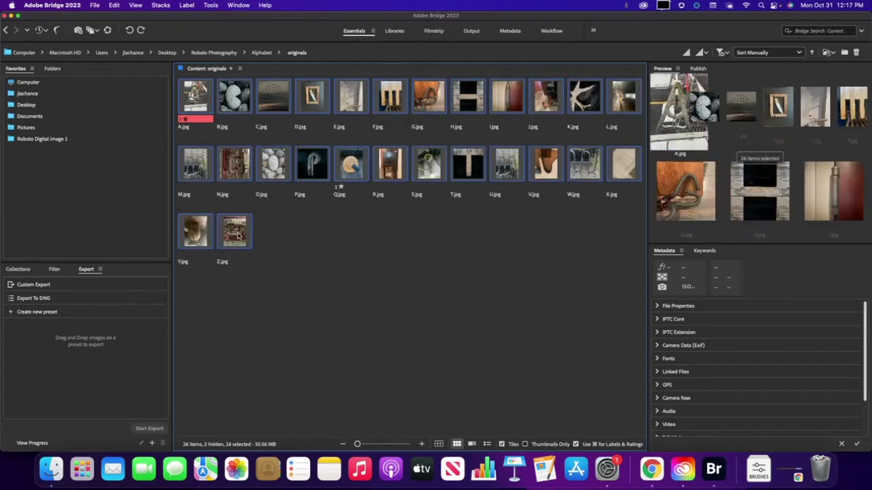
{"action": "left_click", "coordinate": [210, 5]}
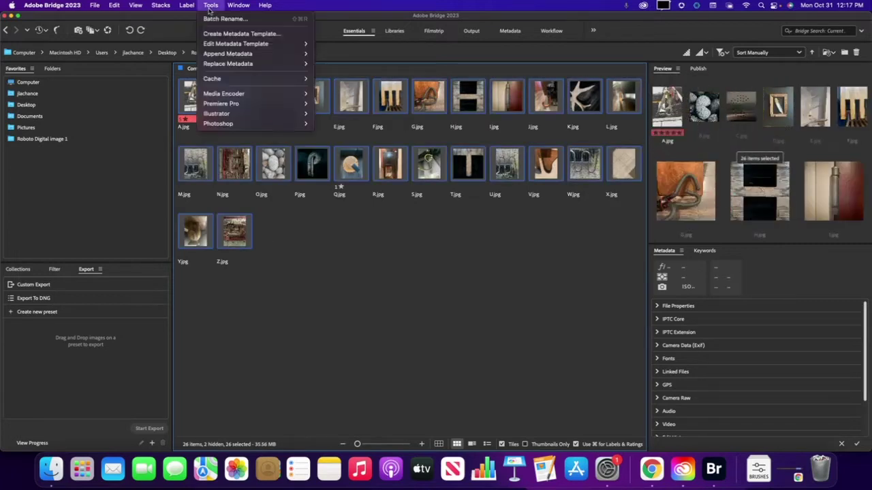
{"action": "left_click", "coordinate": [220, 19]}
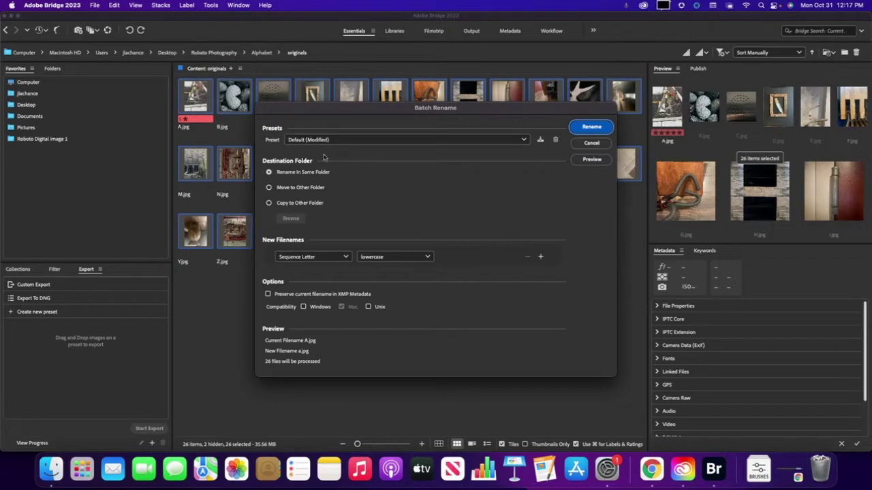
{"action": "left_click", "coordinate": [345, 258]}
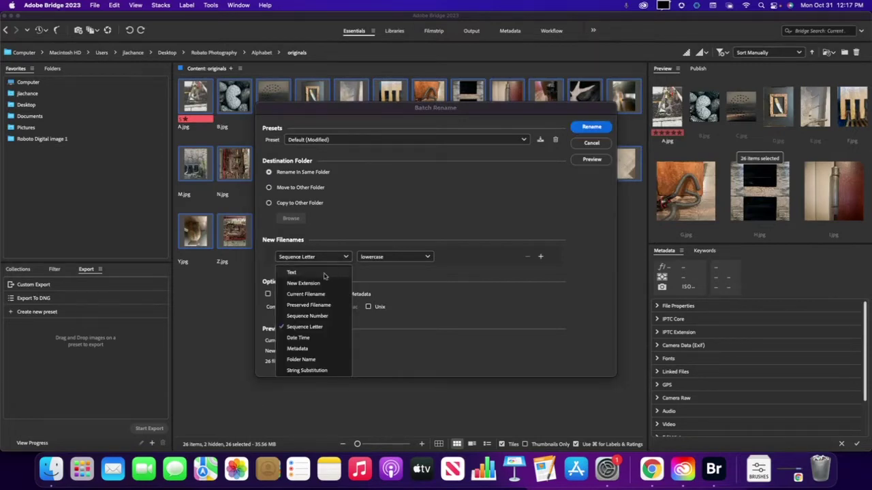
{"action": "left_click", "coordinate": [331, 328]}
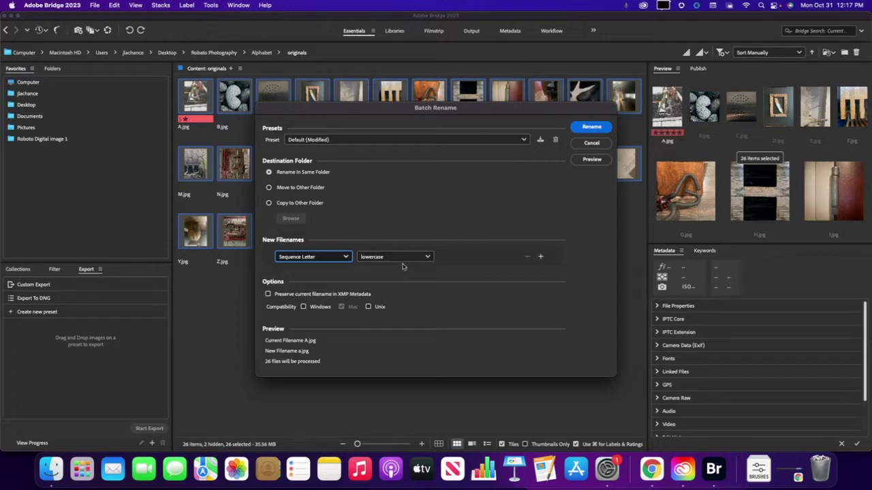
{"action": "left_click", "coordinate": [594, 128]}
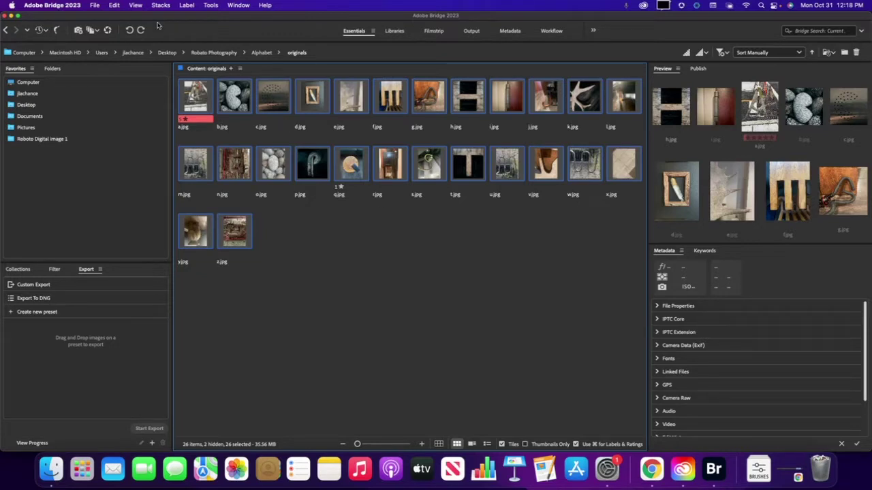
Open all the selected images in Camera Raw and apply the saved "Favorite" preset to a.jpg
{"action": "left_click", "coordinate": [106, 32]}
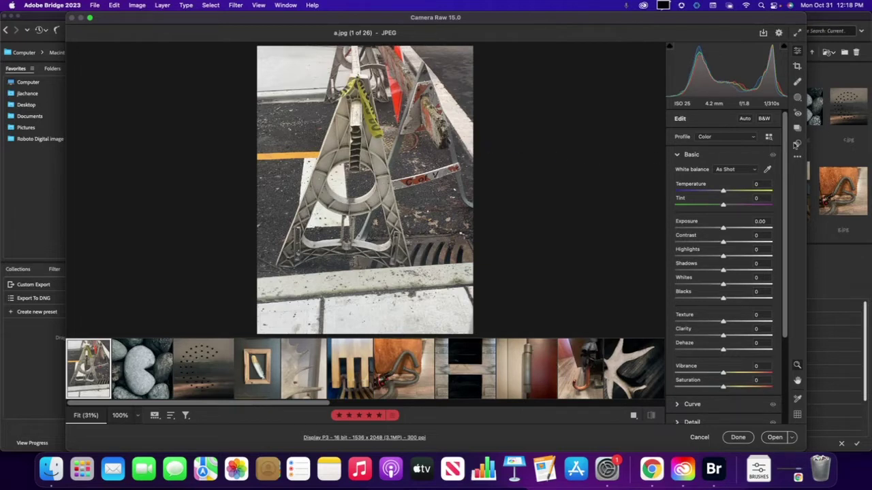
{"action": "left_click", "coordinate": [797, 145]}
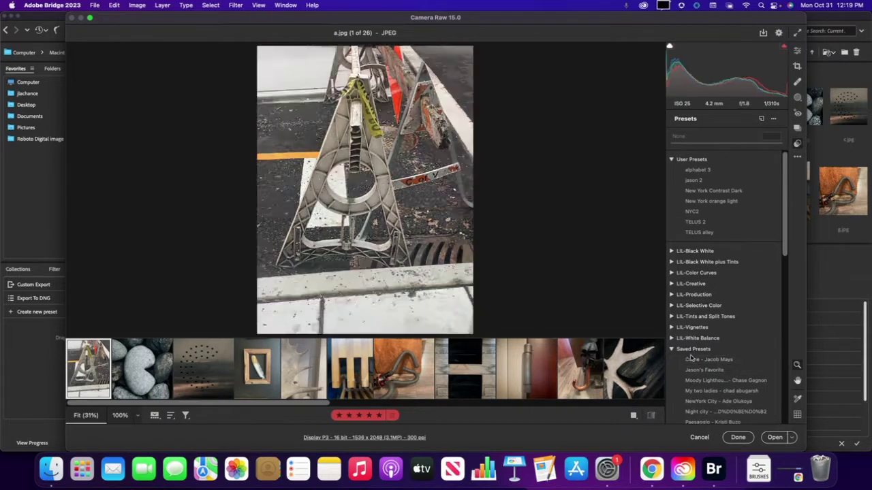
{"action": "left_click", "coordinate": [729, 371]}
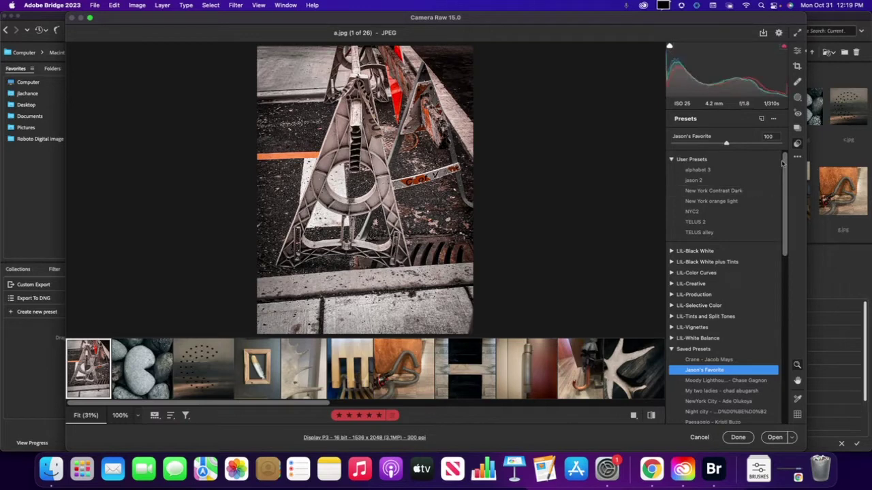
Enable chromatic aberration removal and lens profile corrections in the Optics settings for a.jpg
{"action": "left_click", "coordinate": [796, 52]}
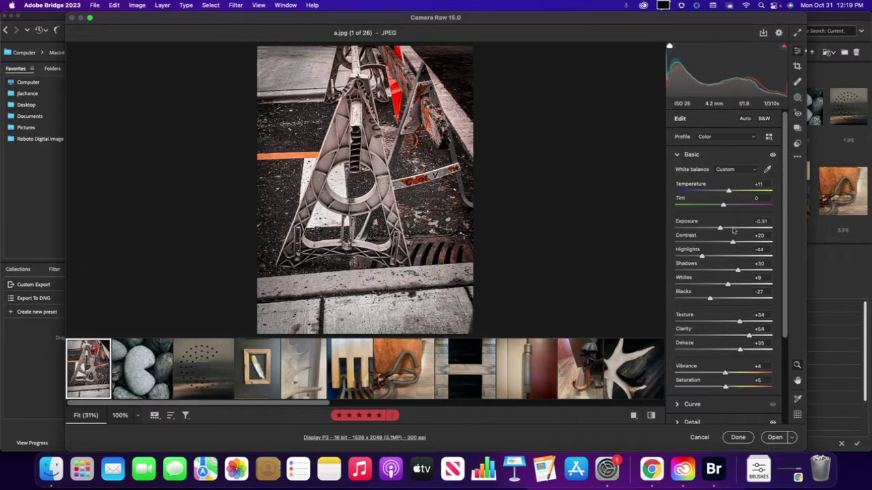
{"action": "scroll", "coordinate": [733, 231], "scroll_direction": "down", "scroll_amount": 3}
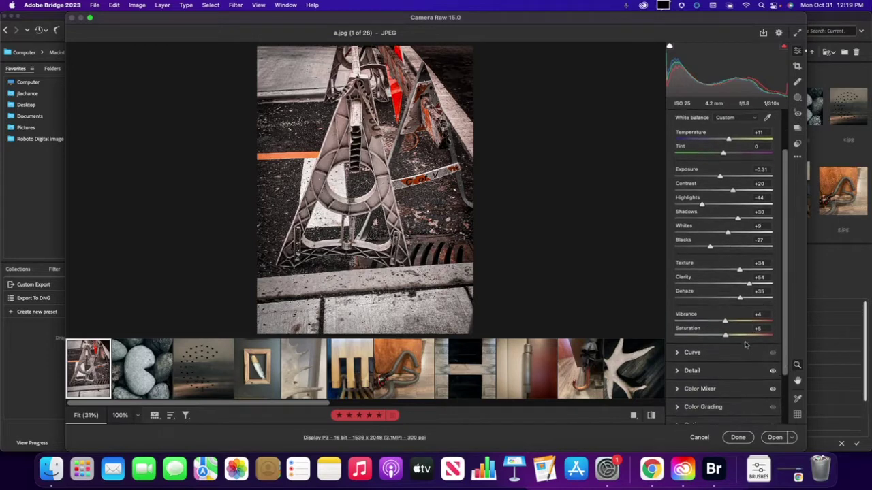
{"action": "scroll", "coordinate": [745, 345], "scroll_direction": "down", "scroll_amount": 4}
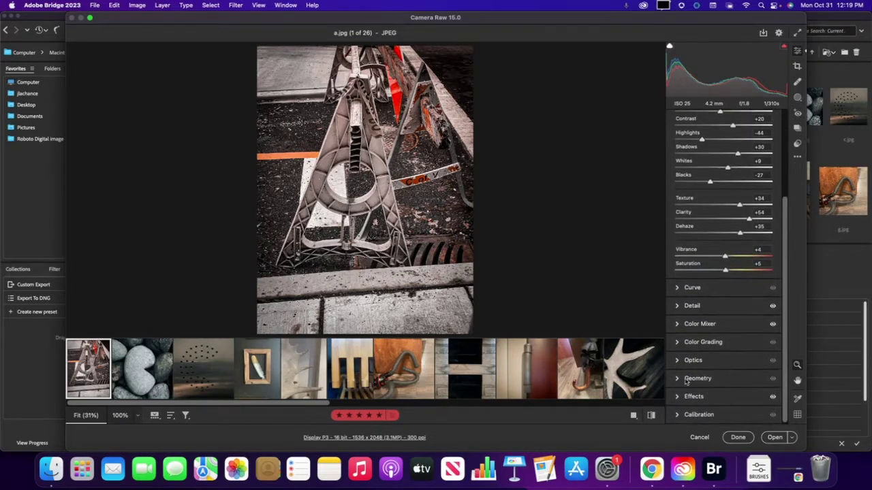
{"action": "left_click", "coordinate": [678, 360]}
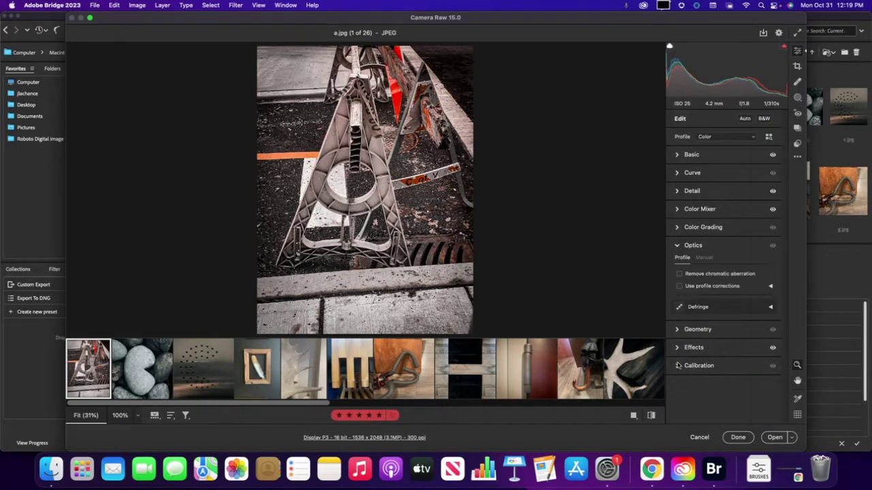
{"action": "left_click", "coordinate": [679, 274]}
{"action": "left_click", "coordinate": [680, 287]}
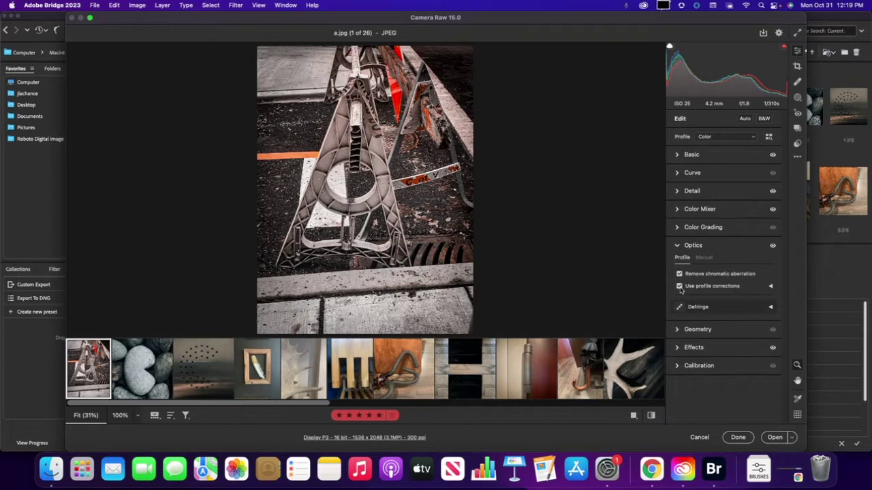
{"action": "left_click", "coordinate": [771, 287]}
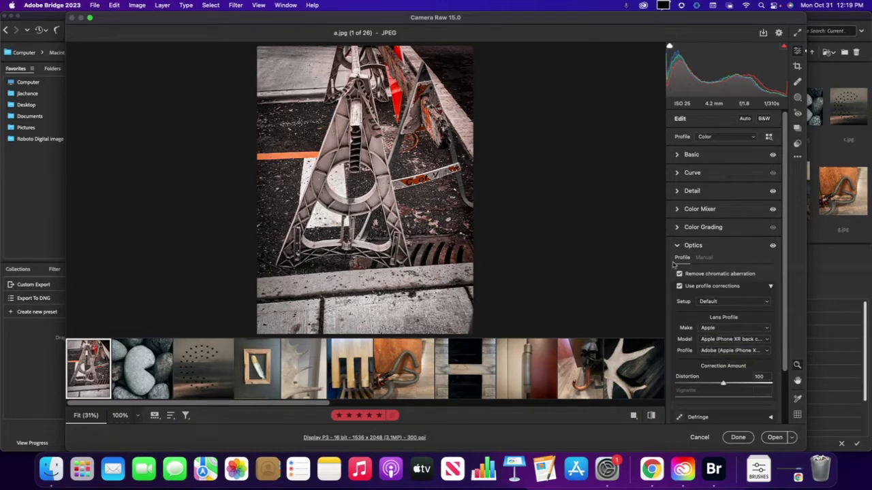
{"action": "left_click", "coordinate": [770, 286]}
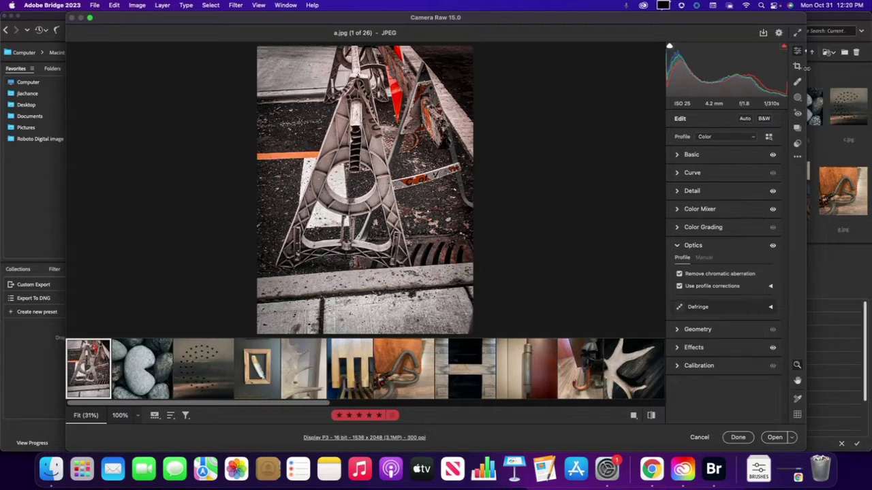
Crop a.jpg to a 1 x 1 ratio of about 1478 x 1478 pixels, framing the A-shaped barricade
{"action": "left_click", "coordinate": [797, 66]}
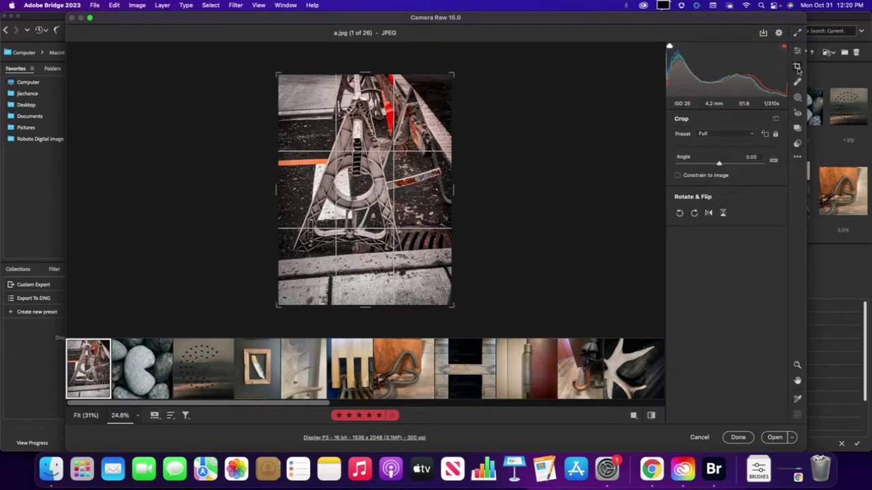
{"action": "left_click", "coordinate": [753, 137]}
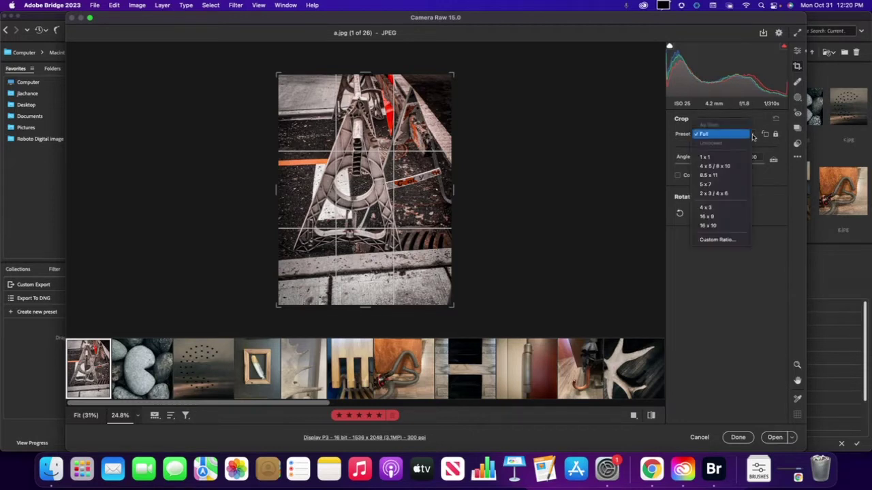
{"action": "left_click", "coordinate": [736, 161]}
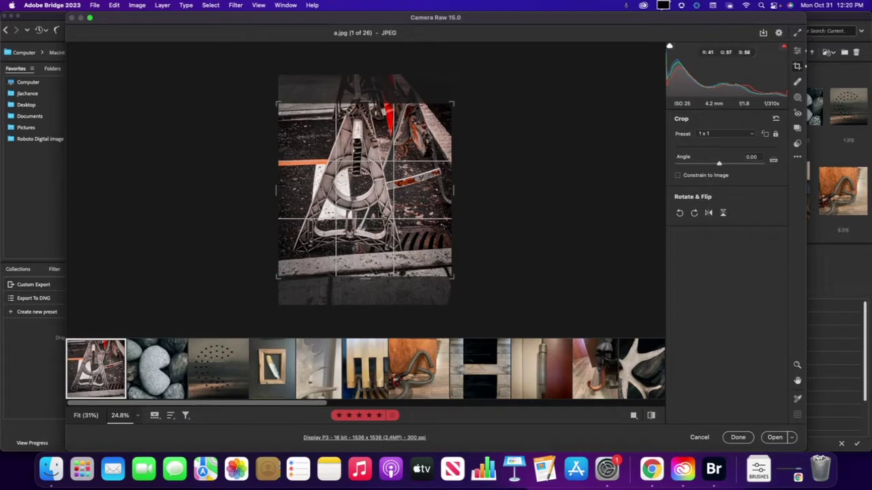
{"action": "left_click_drag", "start_coordinate": [379, 213], "coordinate": [398, 220]}
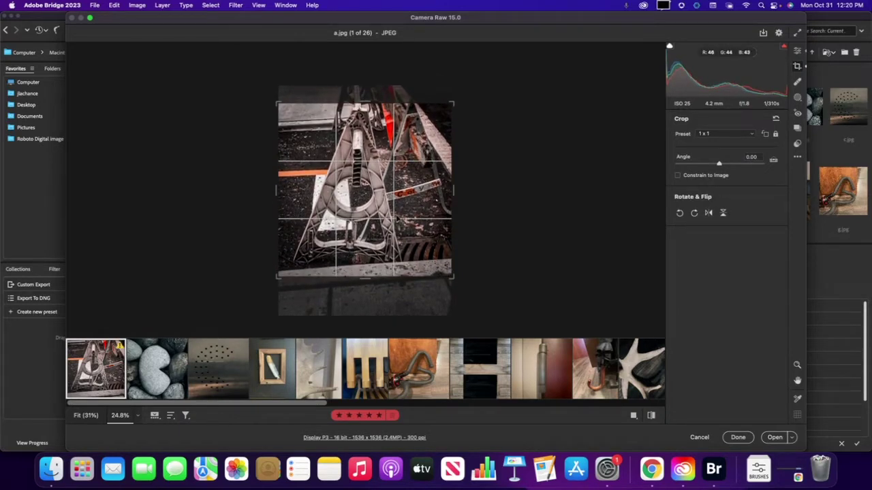
{"action": "left_click_drag", "start_coordinate": [453, 277], "coordinate": [450, 275]}
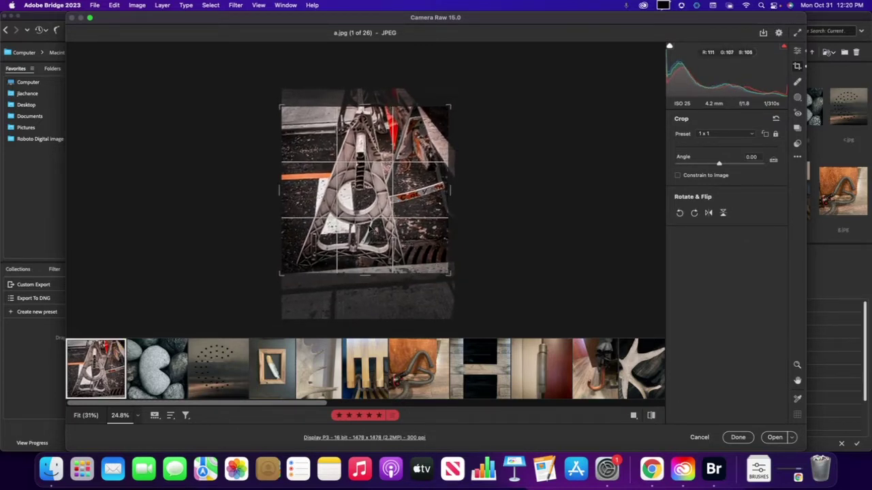
{"action": "key", "text": "Return"}
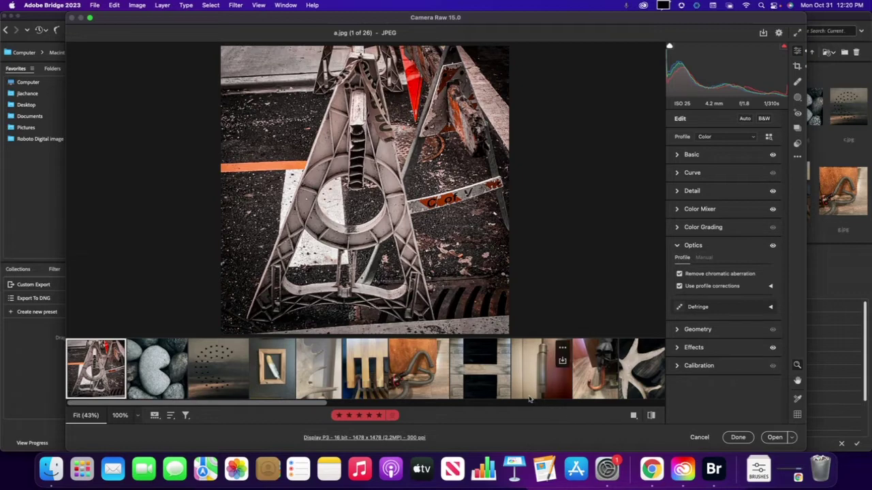
Crop d.jpg to a 1 x 1 ratio of about 1536 x 1536 pixels, centering the wooden frame with the feather vertically
{"action": "left_click", "coordinate": [145, 378]}
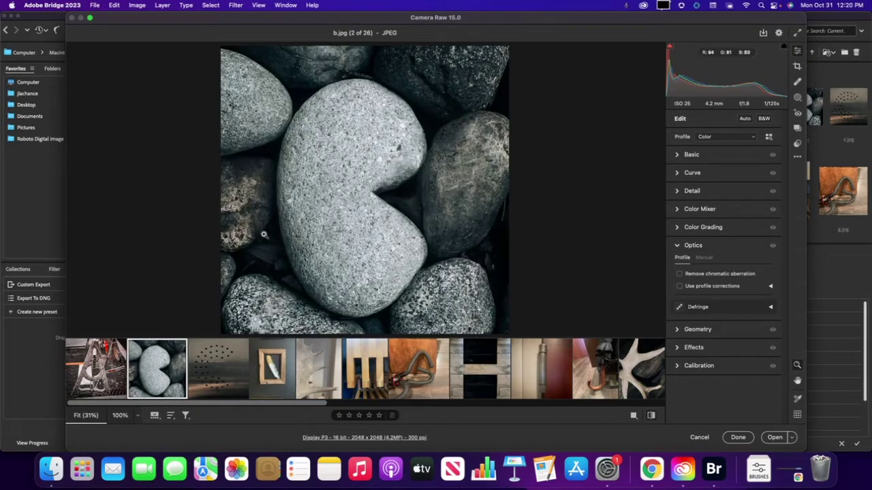
{"action": "left_click", "coordinate": [239, 376]}
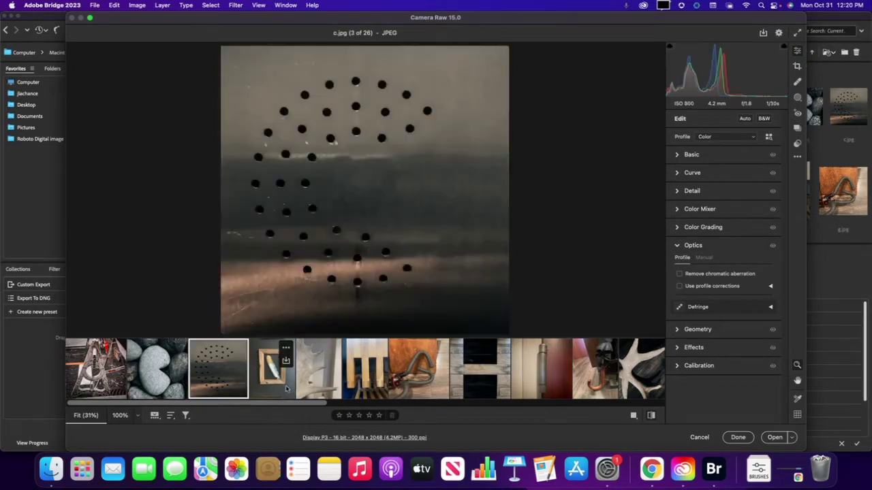
{"action": "left_click", "coordinate": [286, 388]}
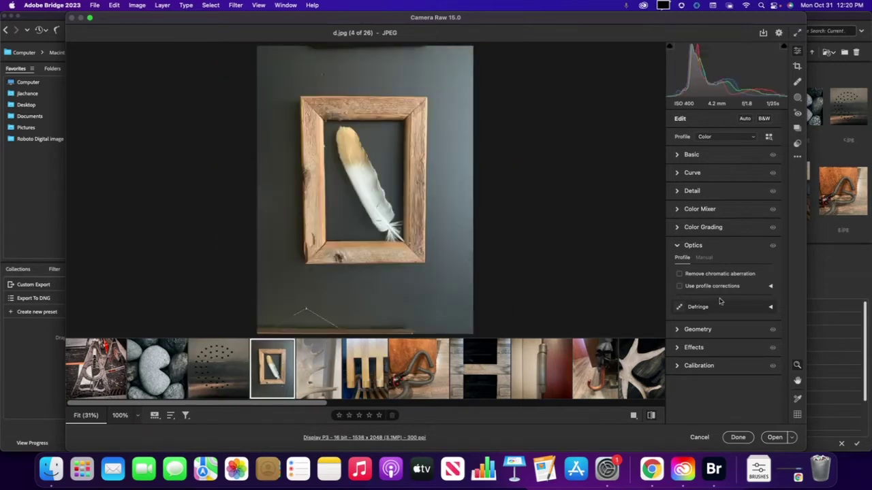
{"action": "left_click", "coordinate": [797, 66]}
{"action": "left_click", "coordinate": [749, 139]}
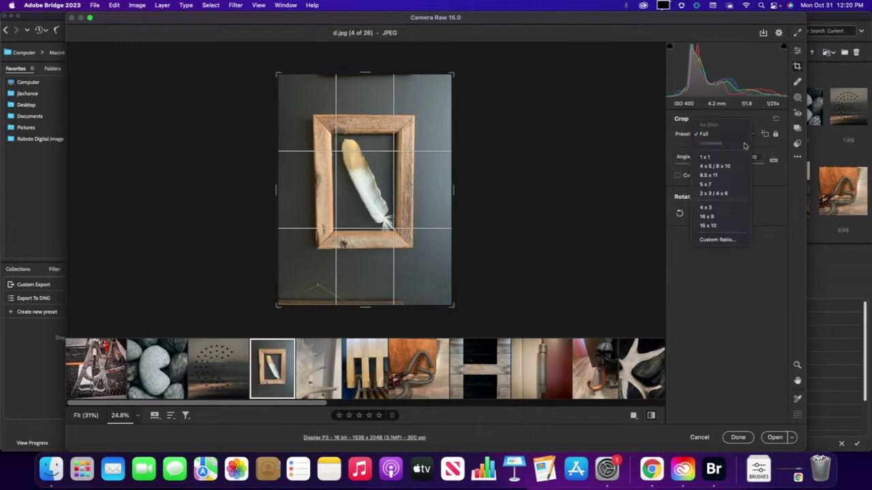
{"action": "left_click", "coordinate": [738, 155]}
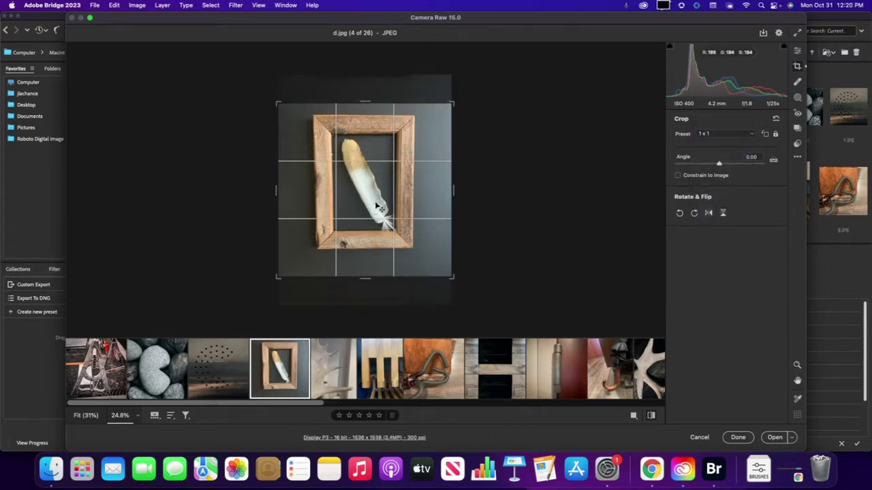
{"action": "left_click_drag", "start_coordinate": [419, 210], "coordinate": [420, 218]}
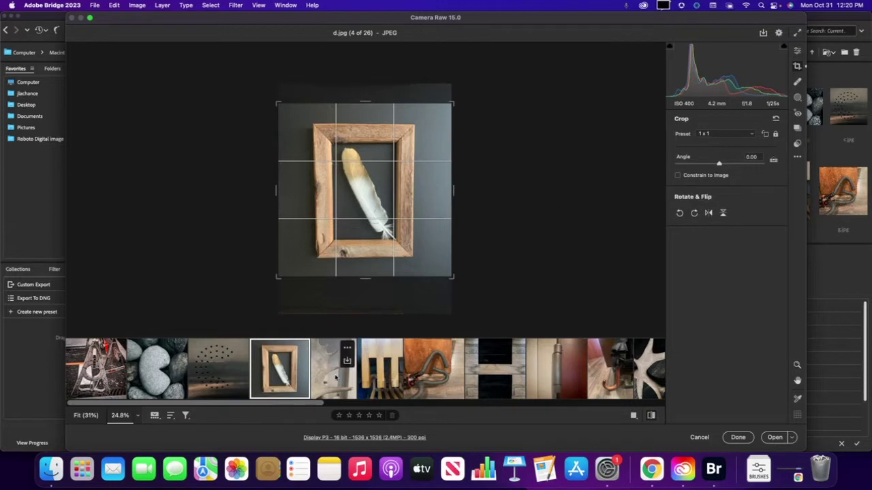
Crop e.jpg to a 1 x 1 ratio of about 1536 x 1536 pixels, shifted toward the lower part of the antler
{"action": "left_click", "coordinate": [336, 368]}
{"action": "left_click", "coordinate": [752, 134]}
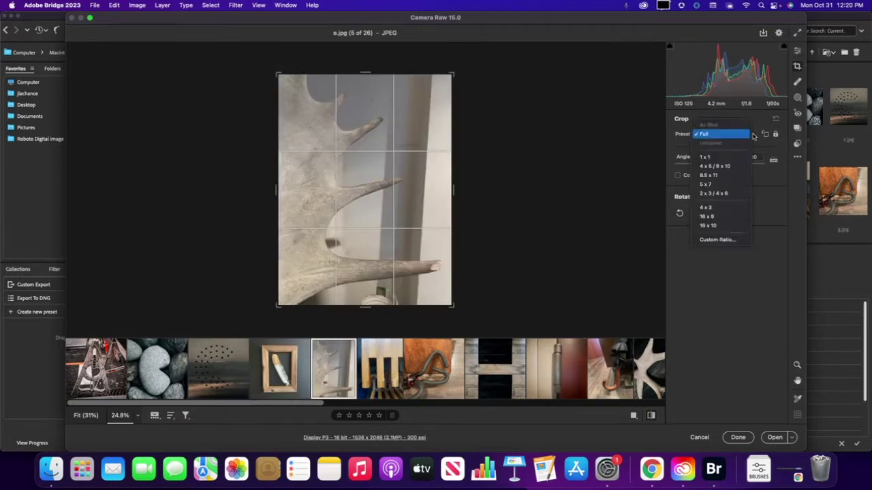
{"action": "left_click", "coordinate": [725, 157]}
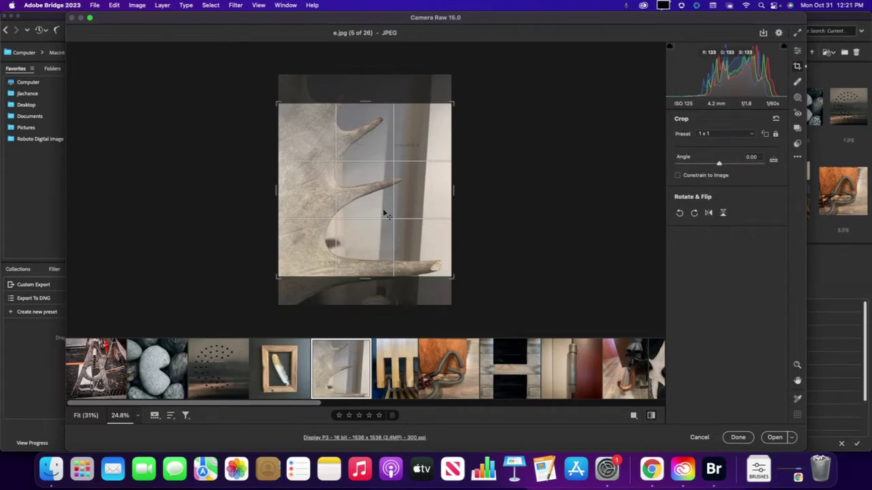
{"action": "left_click_drag", "start_coordinate": [392, 197], "coordinate": [393, 188]}
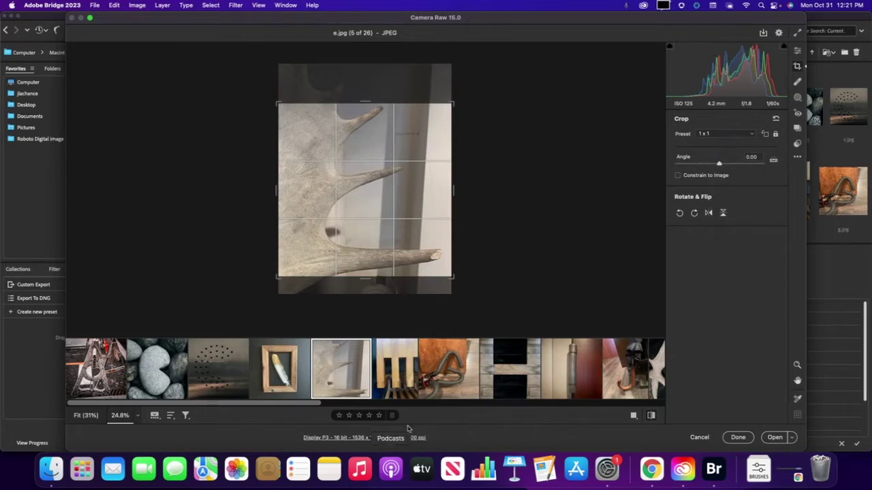
Flip f.jpg vertically, rotate it 90 degrees clockwise, and crop it to a 1 x 1 ratio
{"action": "left_click", "coordinate": [403, 392]}
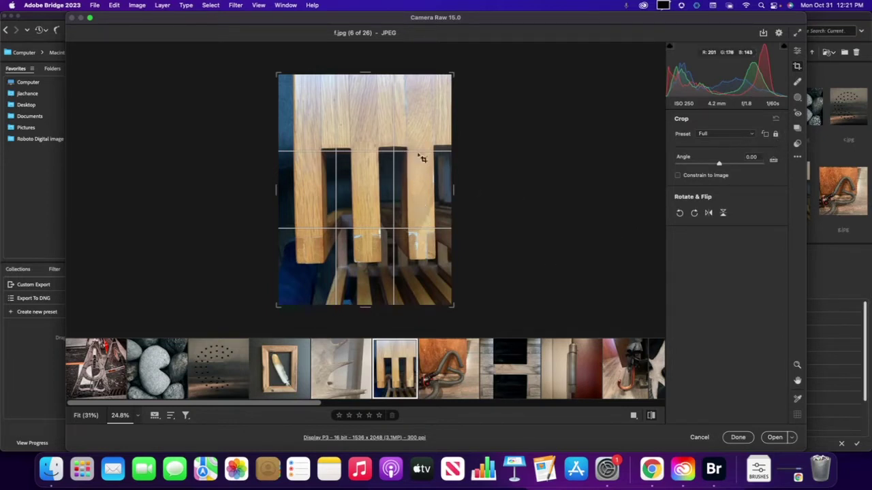
{"action": "left_click", "coordinate": [723, 213]}
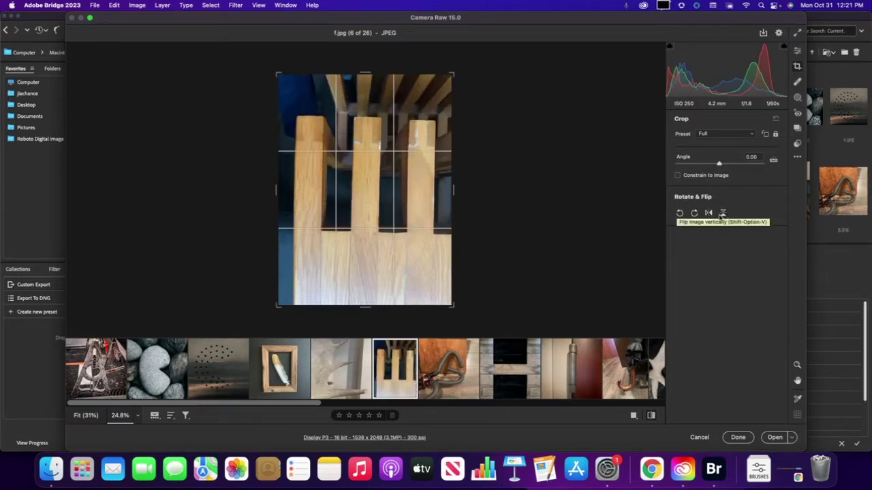
{"action": "left_click", "coordinate": [694, 214]}
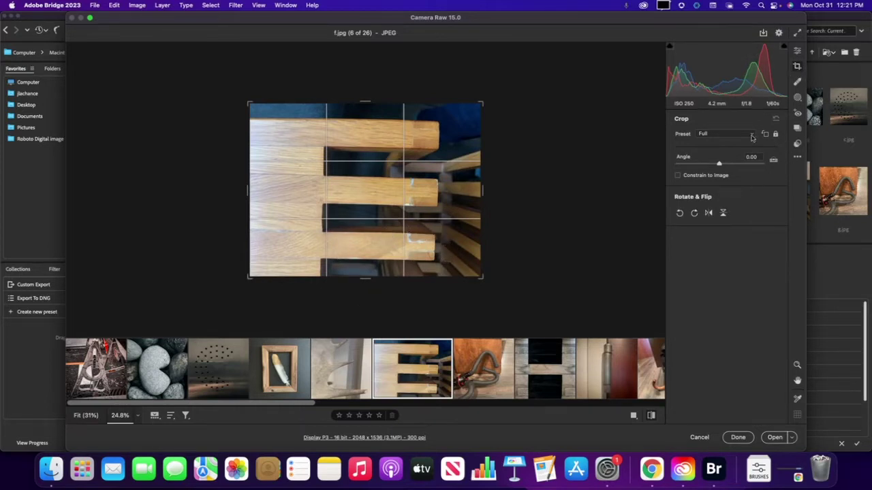
{"action": "left_click", "coordinate": [752, 135]}
{"action": "left_click", "coordinate": [721, 159]}
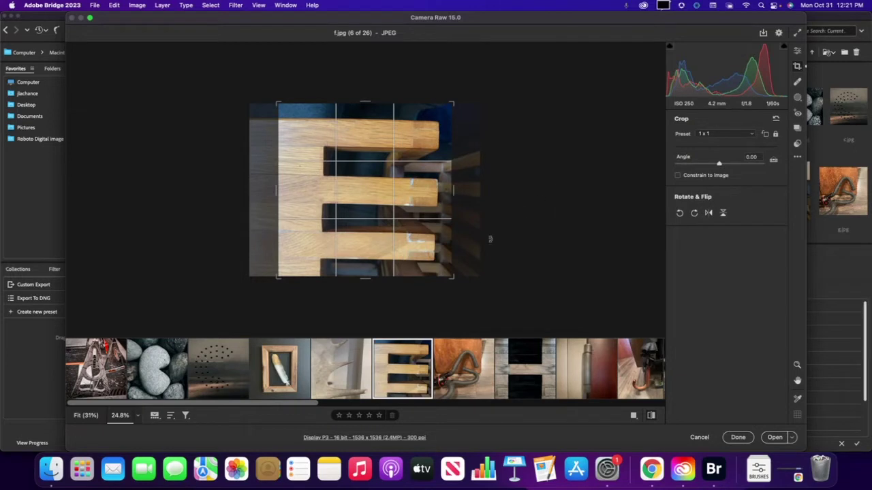
Crop g.jpg to a 1 x 1 ratio of about 1392 x 1392 pixels, framing the bent hose in the middle
{"action": "left_click", "coordinate": [480, 350]}
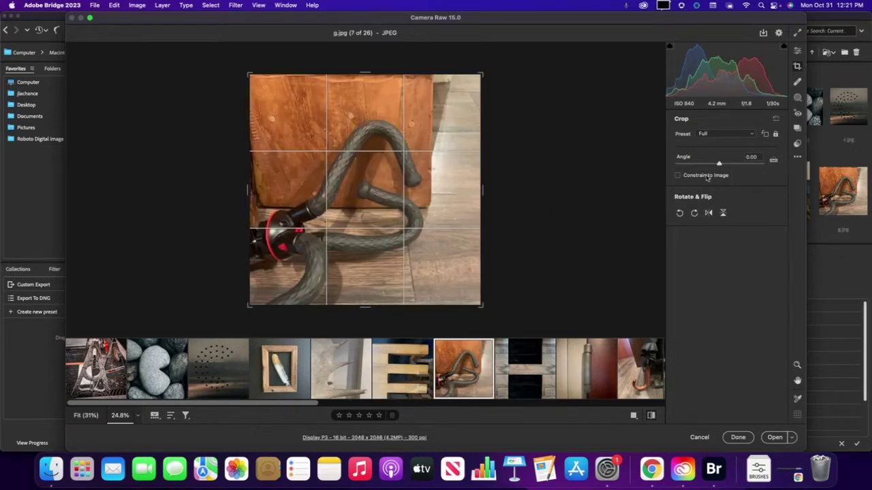
{"action": "left_click", "coordinate": [708, 135]}
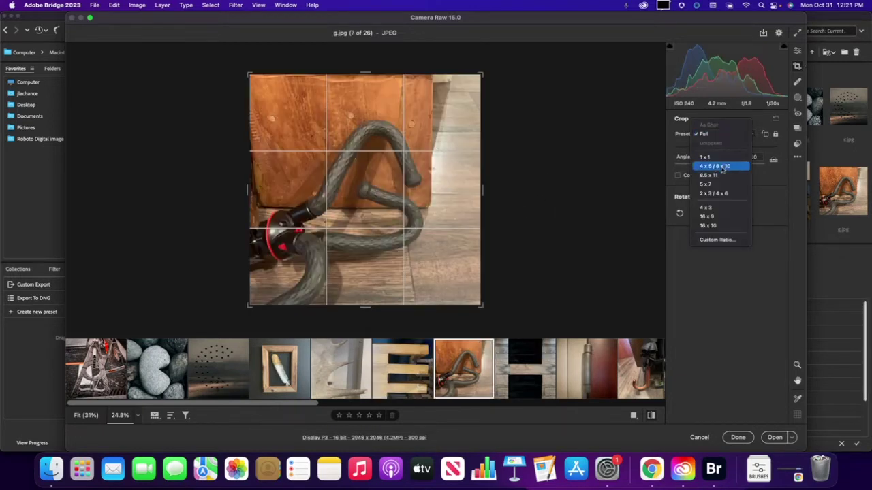
{"action": "left_click", "coordinate": [724, 161]}
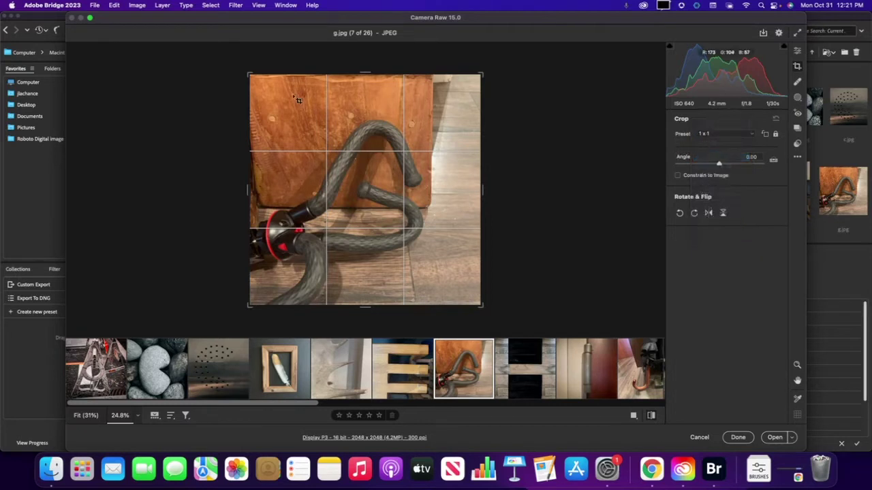
{"action": "left_click_drag", "start_coordinate": [245, 72], "coordinate": [281, 107]}
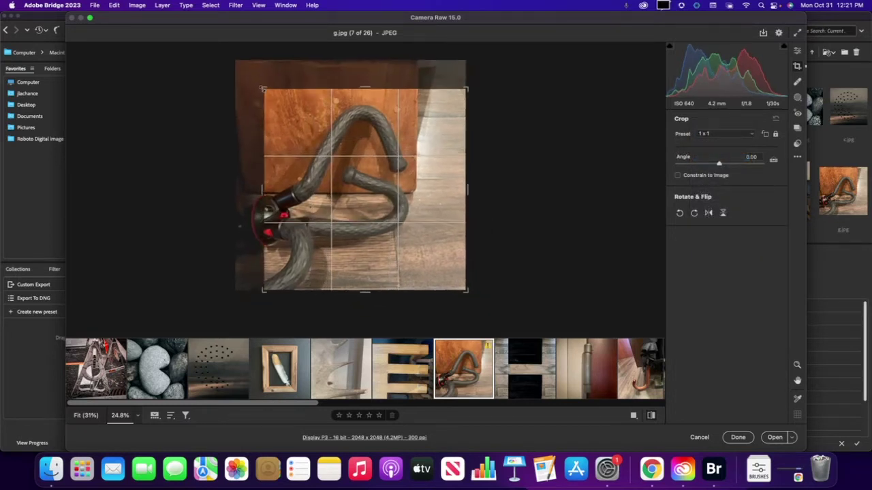
{"action": "left_click_drag", "start_coordinate": [373, 196], "coordinate": [387, 215]}
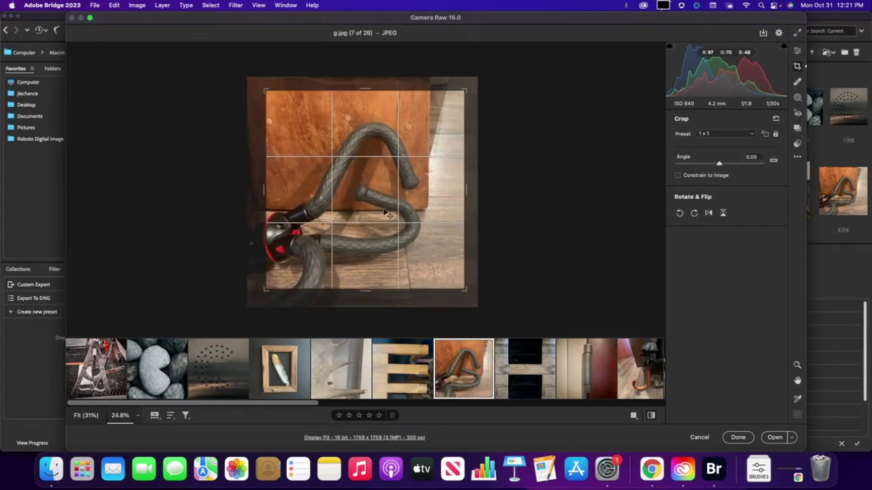
{"action": "left_click_drag", "start_coordinate": [265, 89], "coordinate": [275, 118]}
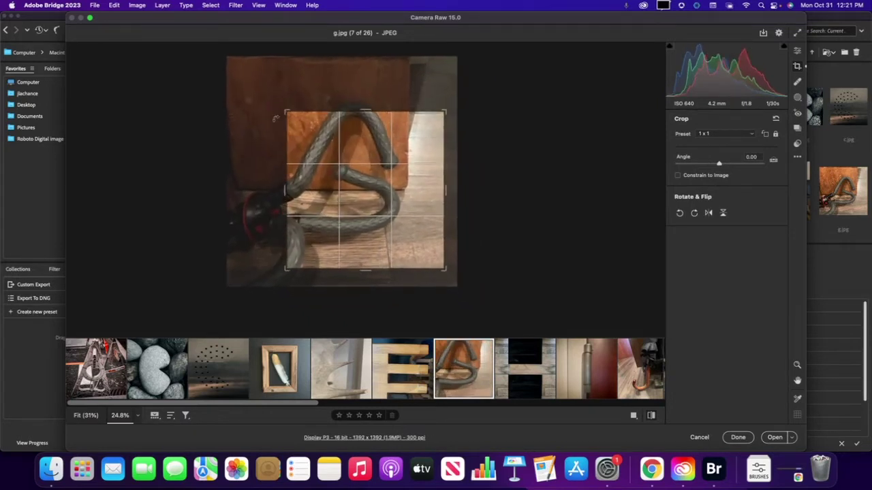
{"action": "left_click_drag", "start_coordinate": [393, 194], "coordinate": [409, 217]}
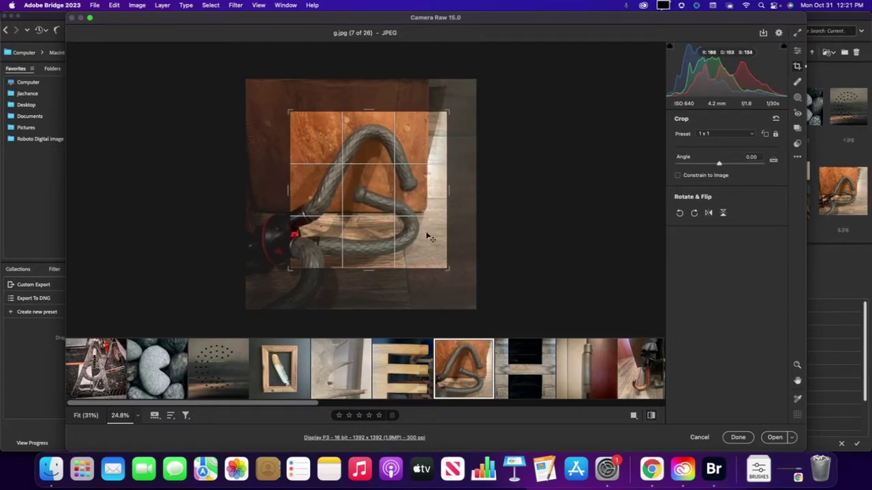
Crop j.jpg to a 1 x 1 ratio of about 911 x 911 pixels, framing the J-shaped umbrella handle
{"action": "left_click", "coordinate": [535, 379]}
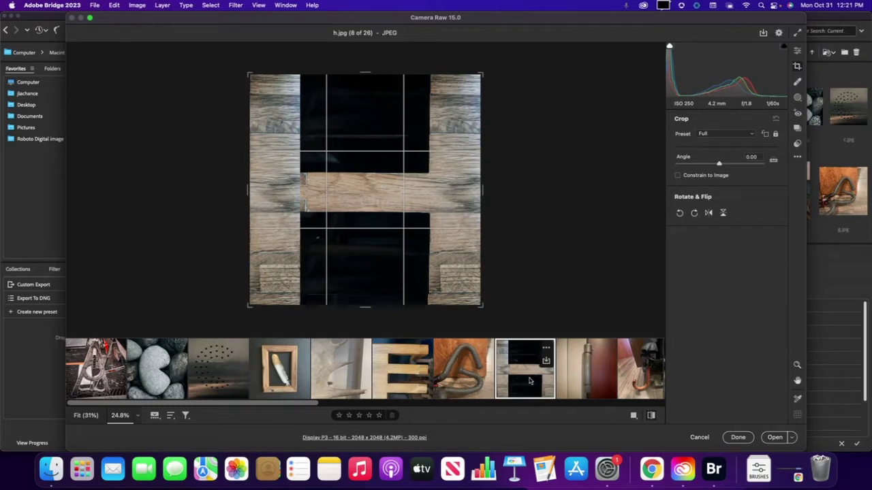
{"action": "left_click", "coordinate": [590, 387]}
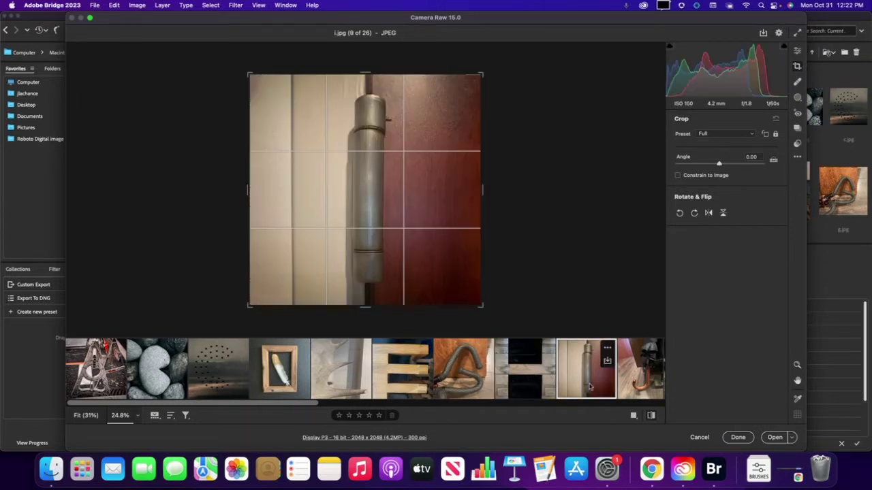
{"action": "left_click", "coordinate": [639, 382]}
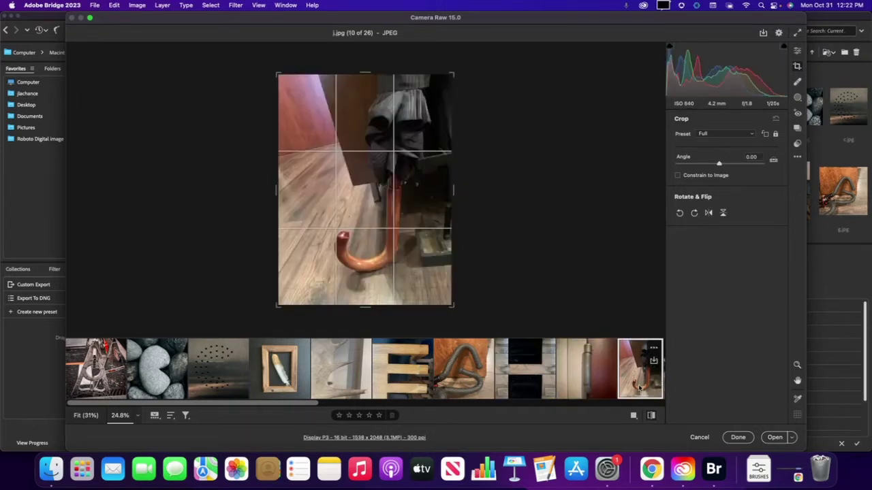
{"action": "left_click", "coordinate": [752, 131]}
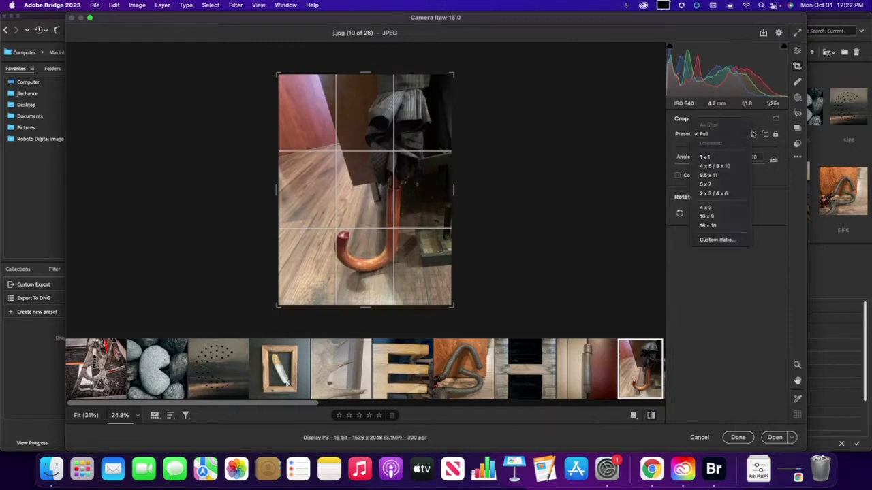
{"action": "left_click", "coordinate": [730, 156]}
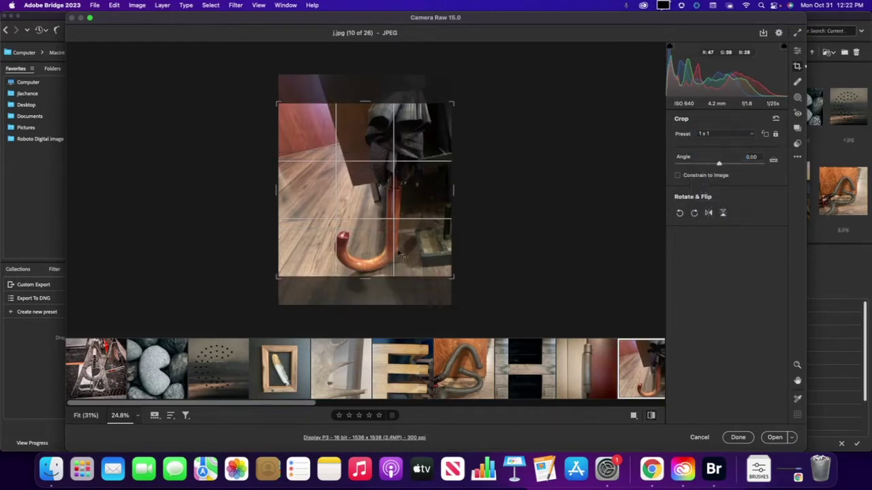
{"action": "left_click_drag", "start_coordinate": [277, 105], "coordinate": [313, 139]}
{"action": "left_click_drag", "start_coordinate": [385, 203], "coordinate": [413, 200]}
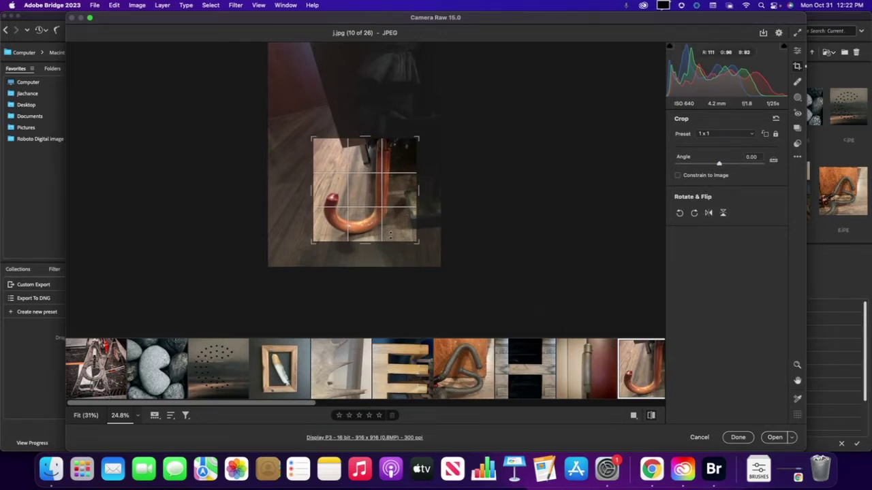
{"action": "double_click", "coordinate": [396, 228]}
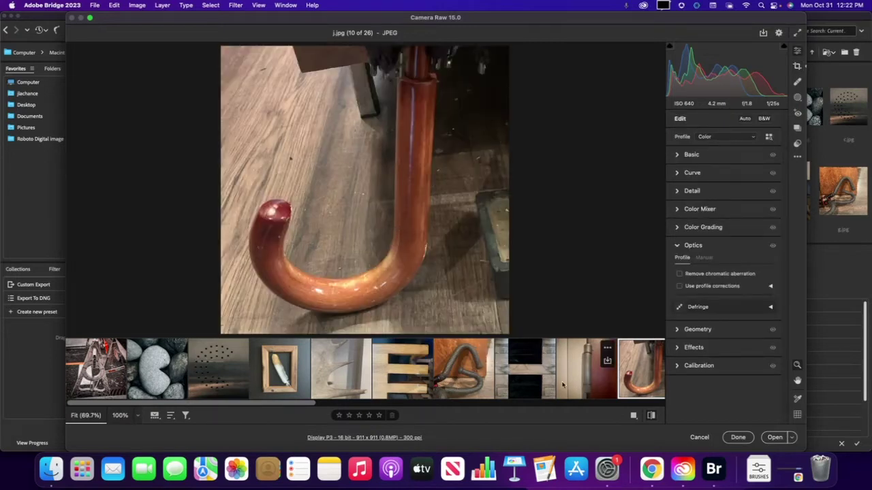
Crop l.jpg to a 1 x 1 ratio of about 1262 x 1262 pixels, framing the chair leg and its crossbar
{"action": "left_click_drag", "start_coordinate": [232, 405], "coordinate": [258, 407]}
{"action": "left_click_drag", "start_coordinate": [311, 409], "coordinate": [412, 409]}
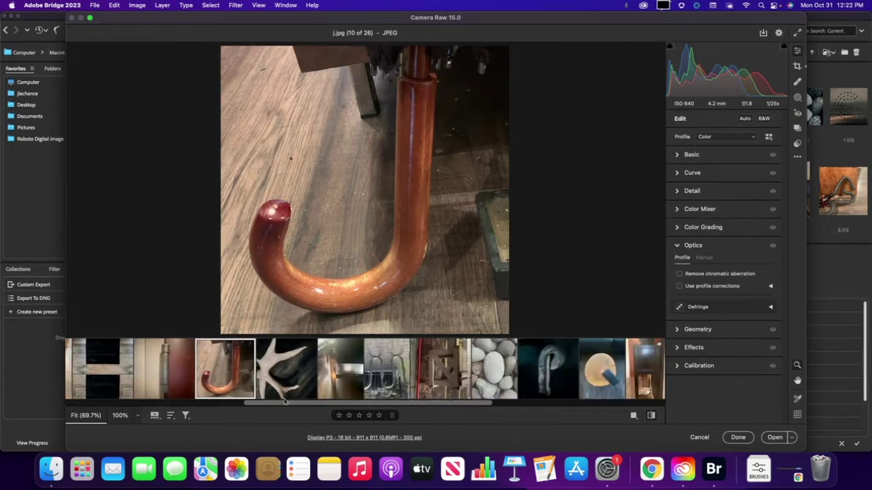
{"action": "left_click", "coordinate": [287, 371]}
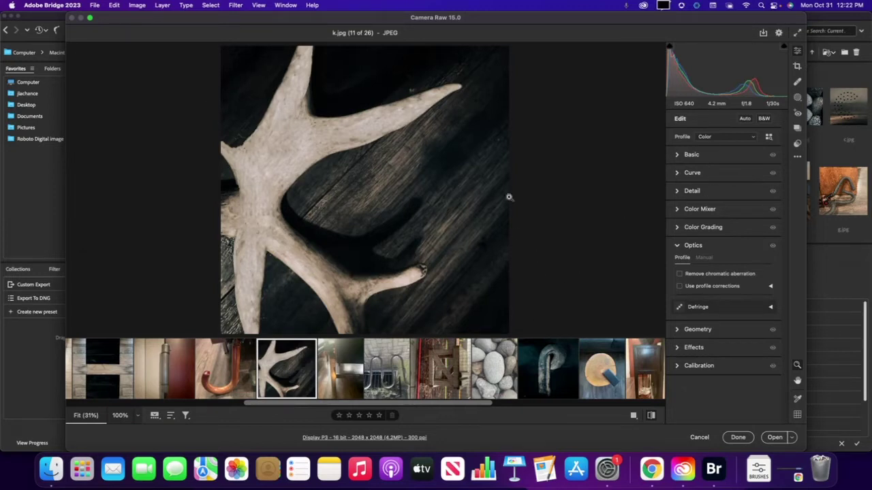
{"action": "key", "text": "Right"}
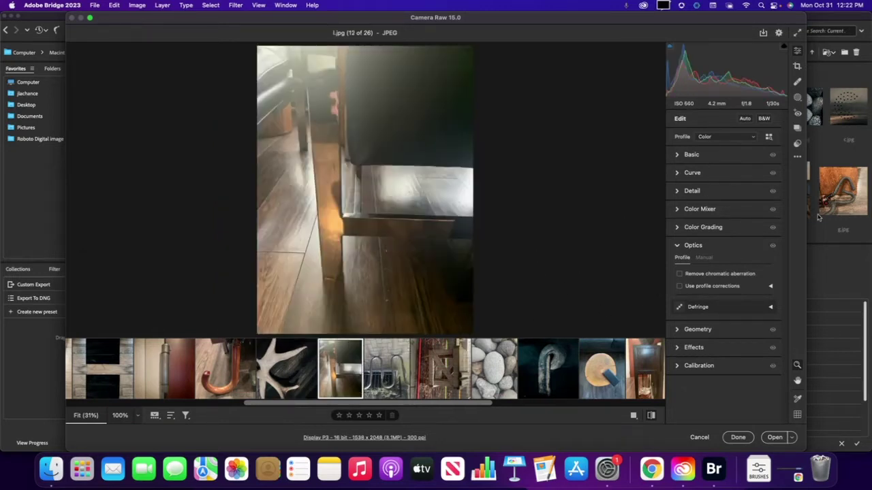
{"action": "left_click", "coordinate": [798, 66]}
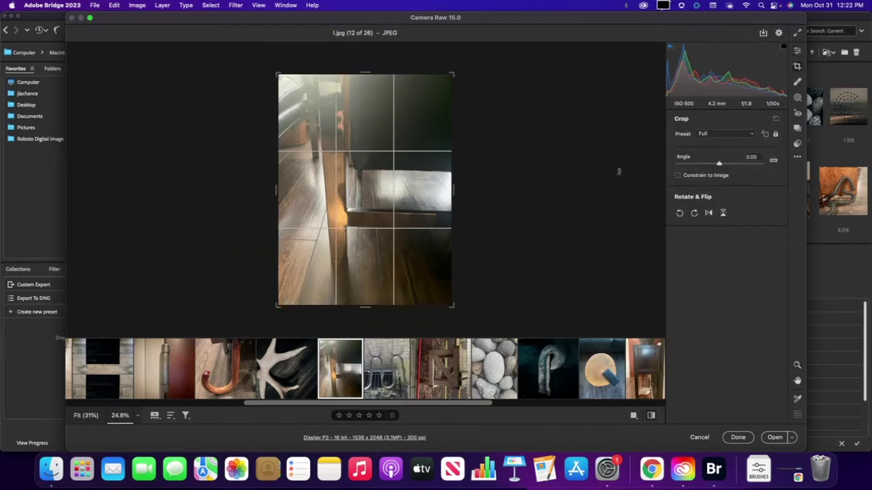
{"action": "left_click", "coordinate": [744, 136]}
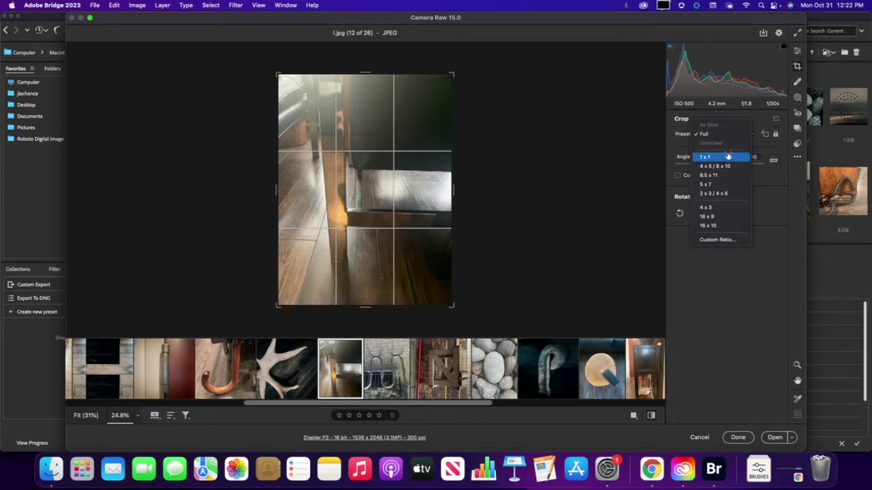
{"action": "left_click", "coordinate": [724, 158]}
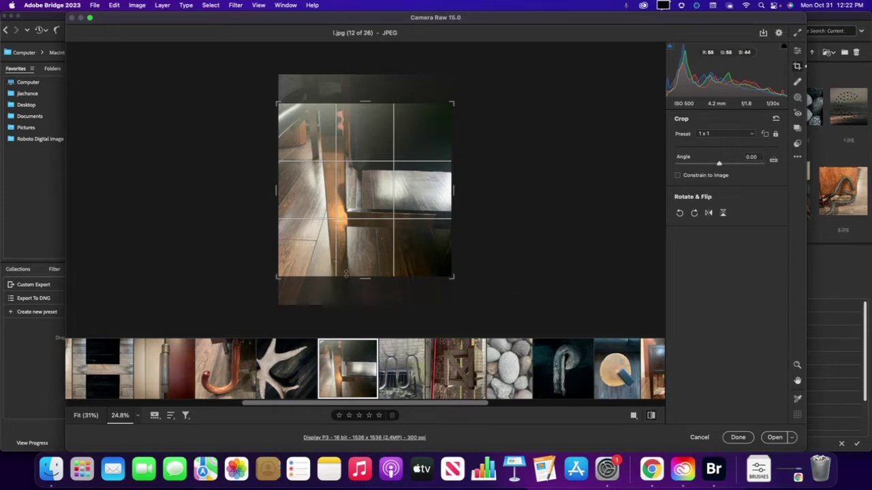
{"action": "left_click_drag", "start_coordinate": [277, 276], "coordinate": [293, 260]}
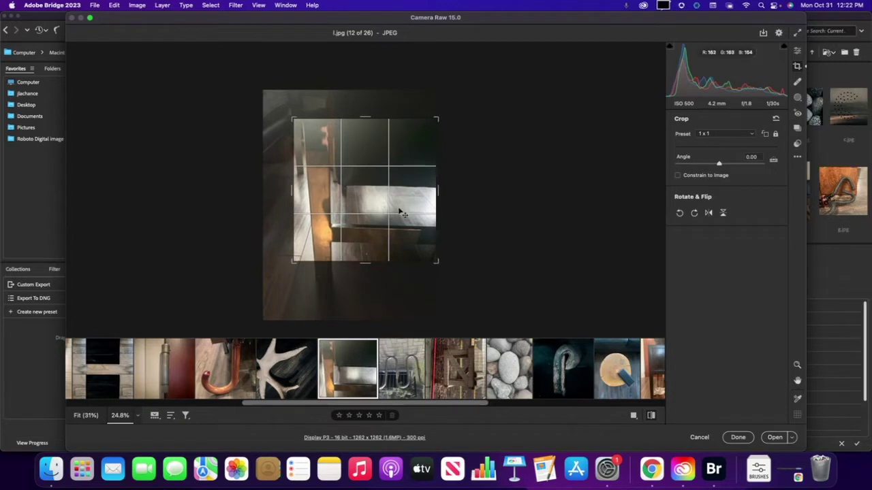
{"action": "key", "text": "Return"}
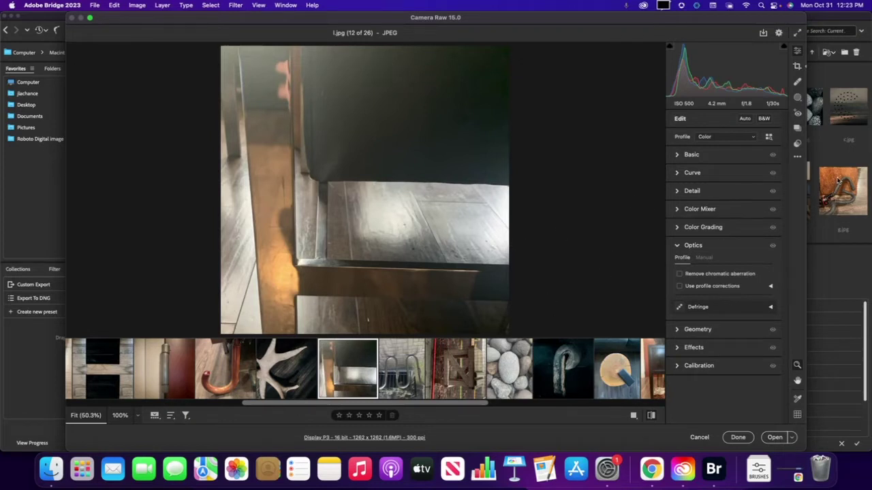
Apply the personal Favorite preset from the saved presets to l.jpg
{"action": "left_click", "coordinate": [798, 145]}
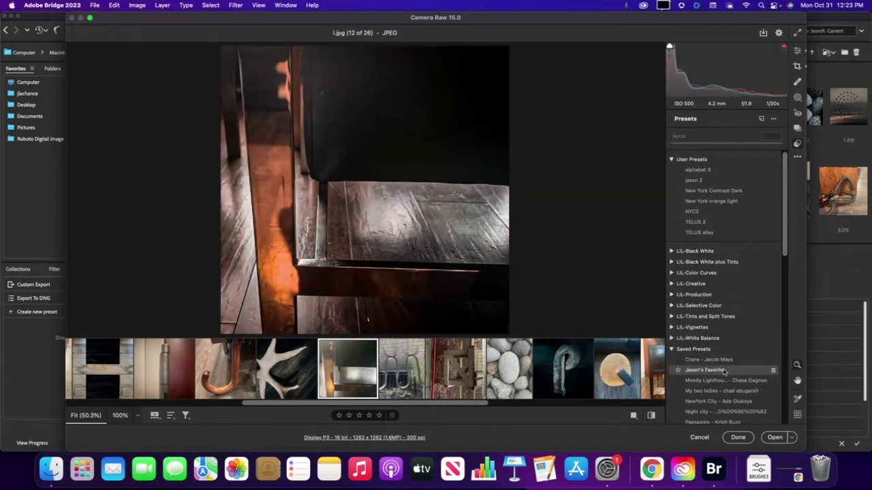
{"action": "left_click", "coordinate": [724, 371]}
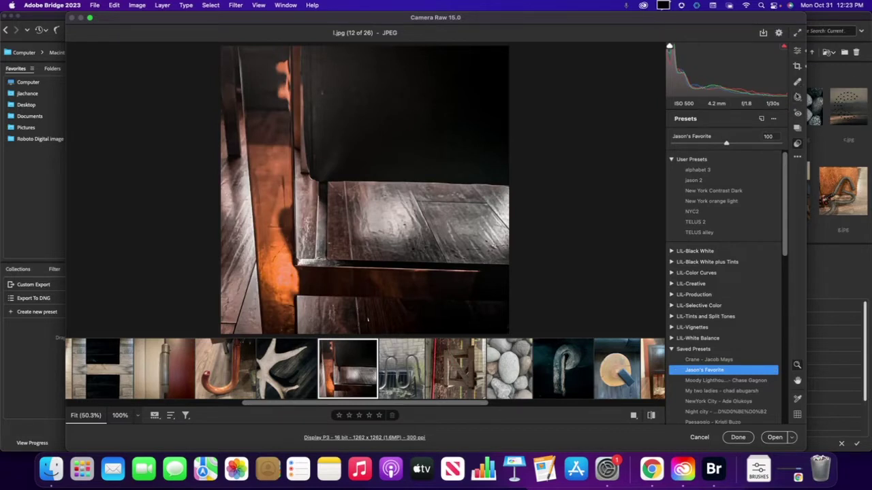
Create a brush mask on l.jpg with feather 20 and paint it over the chair leg and crossbar
{"action": "left_click", "coordinate": [799, 98]}
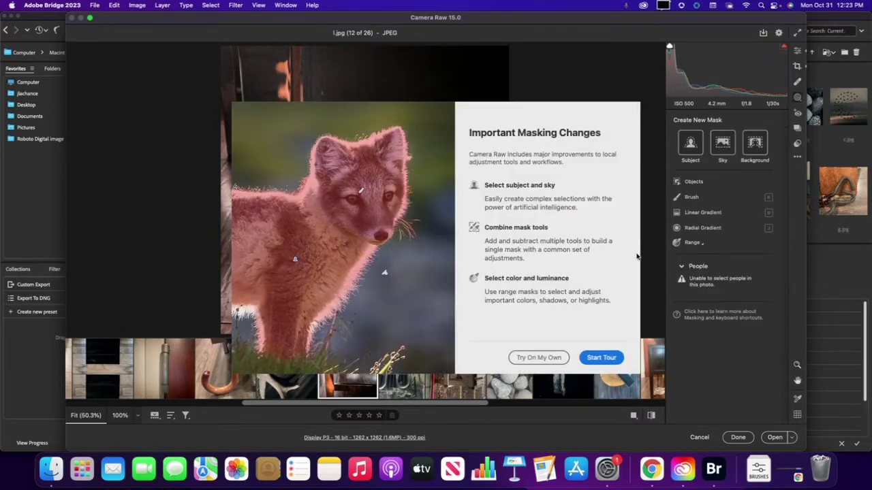
{"action": "left_click", "coordinate": [536, 358]}
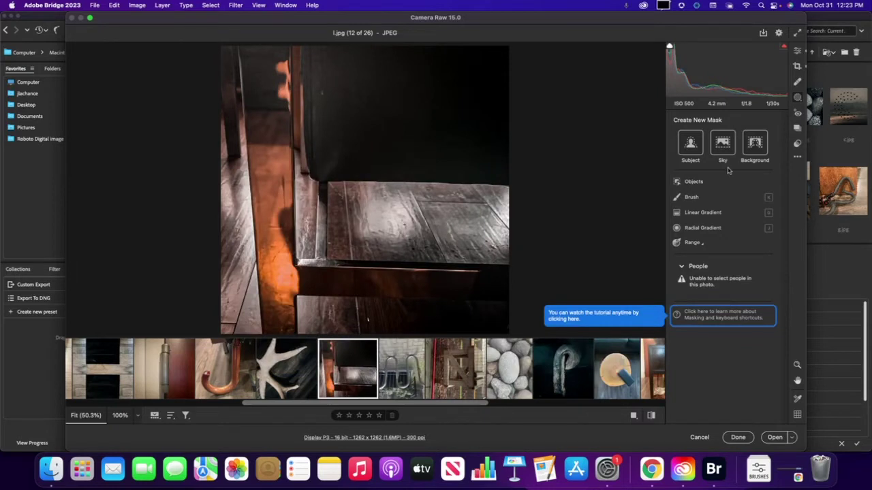
{"action": "left_click", "coordinate": [692, 199]}
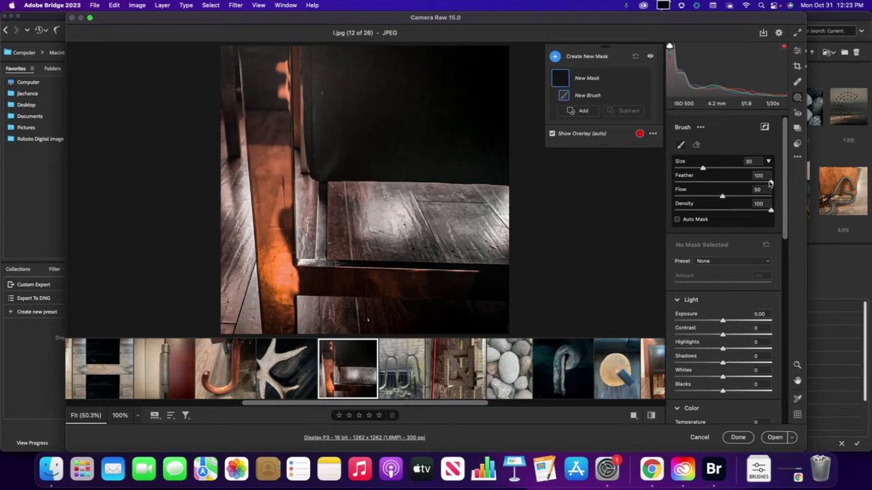
{"action": "left_click_drag", "start_coordinate": [770, 182], "coordinate": [694, 182]}
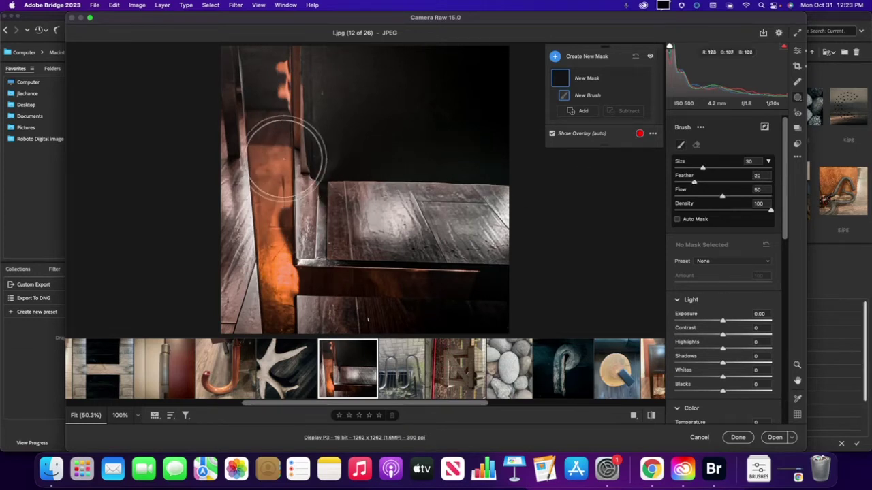
{"action": "key", "text": "bracketleft"}
{"action": "key", "text": "bracketleft"}
{"action": "key", "text": "bracketleft"}
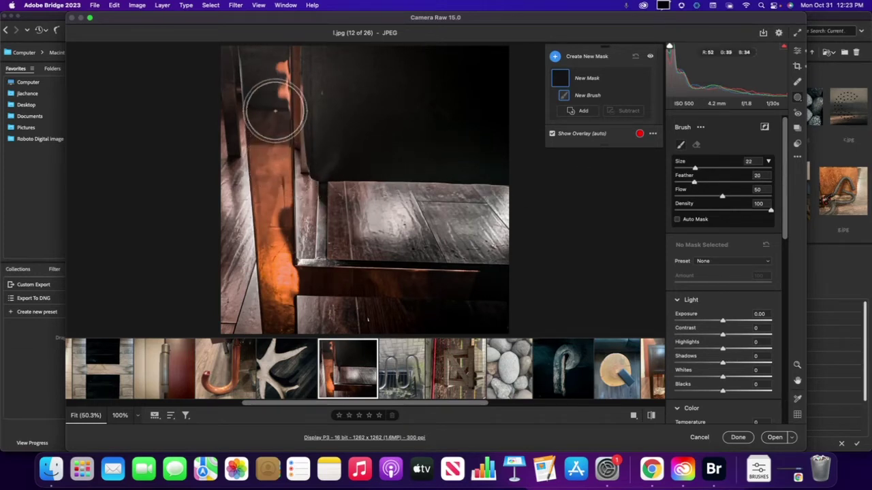
{"action": "mouse_move", "coordinate": [258, 60]}
{"action": "left_mouse_down"}
{"action": "mouse_move", "coordinate": [266, 57]}
{"action": "mouse_move", "coordinate": [286, 279]}
{"action": "mouse_move", "coordinate": [494, 282]}
{"action": "mouse_move", "coordinate": [299, 282]}
{"action": "mouse_move", "coordinate": [273, 233]}
{"action": "mouse_move", "coordinate": [263, 59]}
{"action": "mouse_move", "coordinate": [259, 65]}
{"action": "left_mouse_up"}
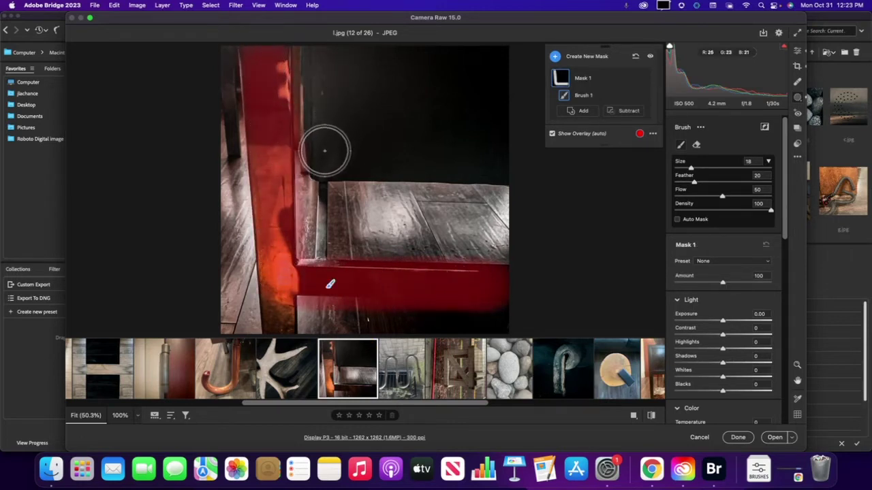
Erase the mask's overspill along the inner edge of the chair leg and the upper edge of the crossbar
{"action": "key", "text": "alt"}
{"action": "key", "text": "alt"}
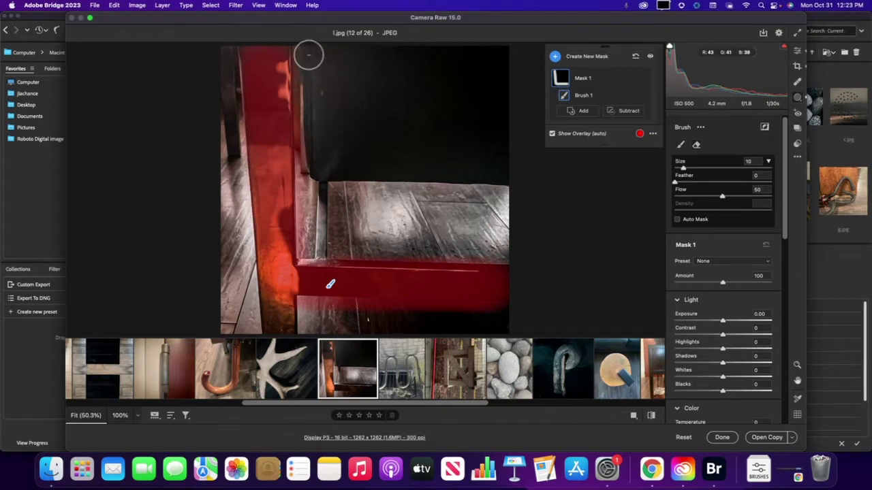
{"action": "mouse_move", "coordinate": [308, 55]}
{"action": "left_mouse_down"}
{"action": "mouse_move", "coordinate": [314, 249]}
{"action": "mouse_move", "coordinate": [311, 38]}
{"action": "mouse_move", "coordinate": [329, 237]}
{"action": "mouse_move", "coordinate": [423, 252]}
{"action": "mouse_move", "coordinate": [535, 254]}
{"action": "left_mouse_up"}
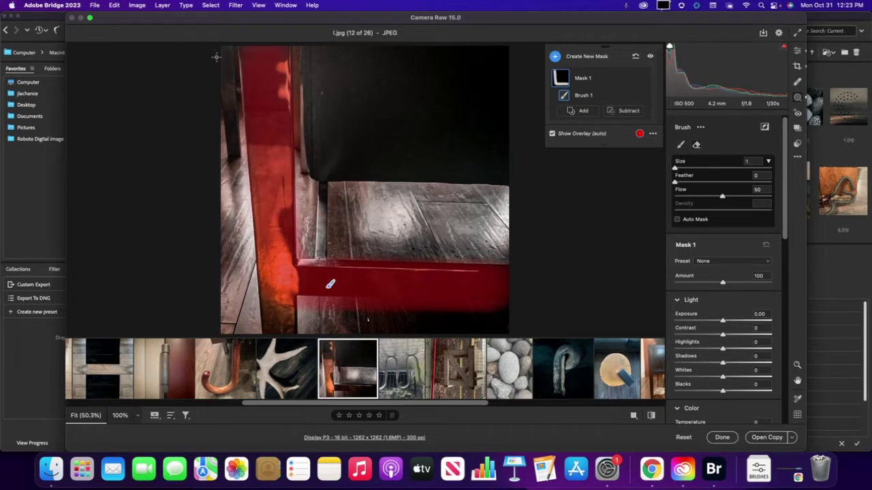
{"action": "key", "text": "bracketleft"}
{"action": "key", "text": "bracketleft"}
{"action": "key", "text": "bracketleft"}
{"action": "key", "text": "bracketleft"}
{"action": "key", "text": "bracketleft"}
{"action": "key", "text": "bracketleft"}
{"action": "key", "text": "bracketleft"}
{"action": "key", "text": "bracketleft"}
{"action": "key", "text": "bracketleft"}
{"action": "key", "text": "alt"}
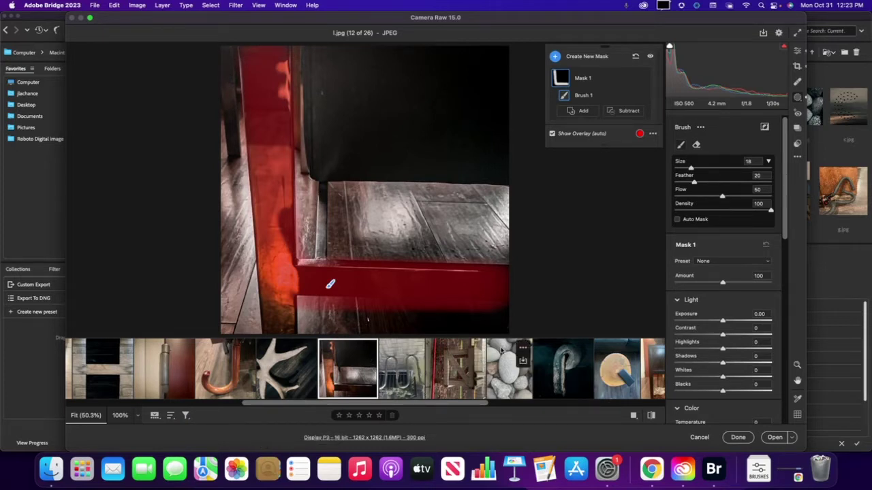
Erase the mask's overspill below the crossbar with a size 7 eraser
{"action": "key", "text": "alt"}
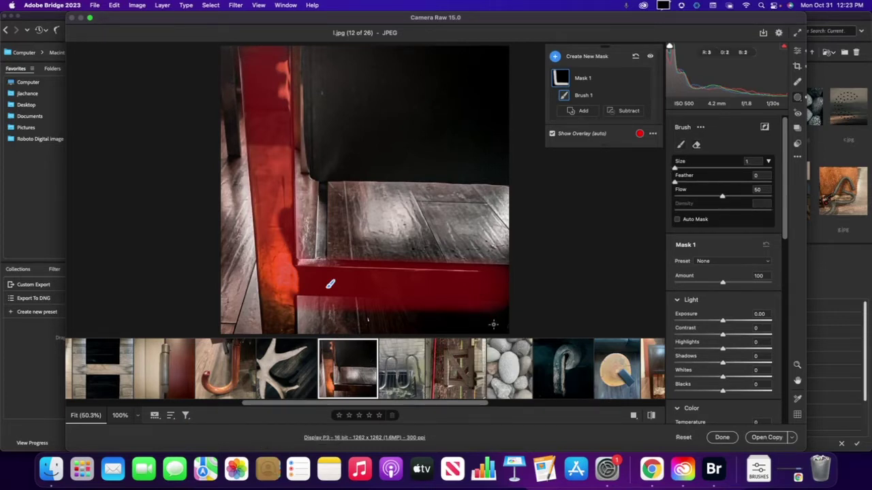
{"action": "key", "text": "alt+bracketright"}
{"action": "key", "text": "alt+bracketright"}
{"action": "key", "text": "alt+bracketright"}
{"action": "key", "text": "alt+bracketright"}
{"action": "key", "text": "alt+bracketright"}
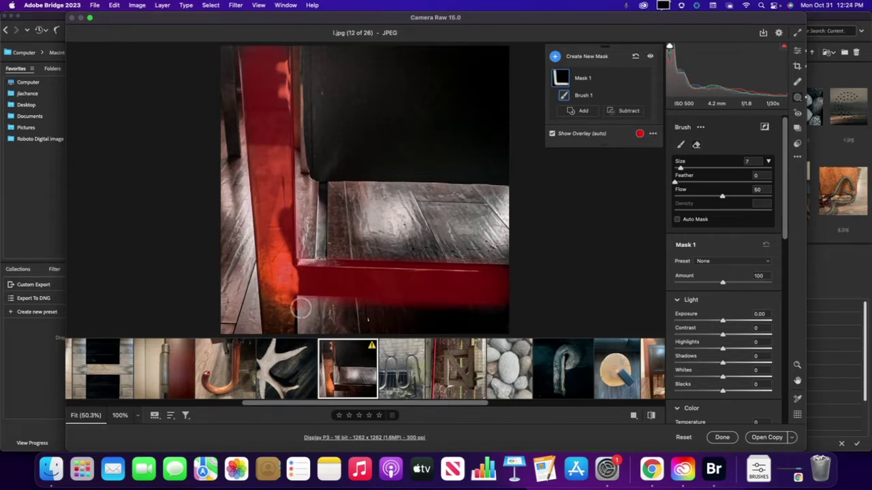
{"action": "key", "text": "alt"}
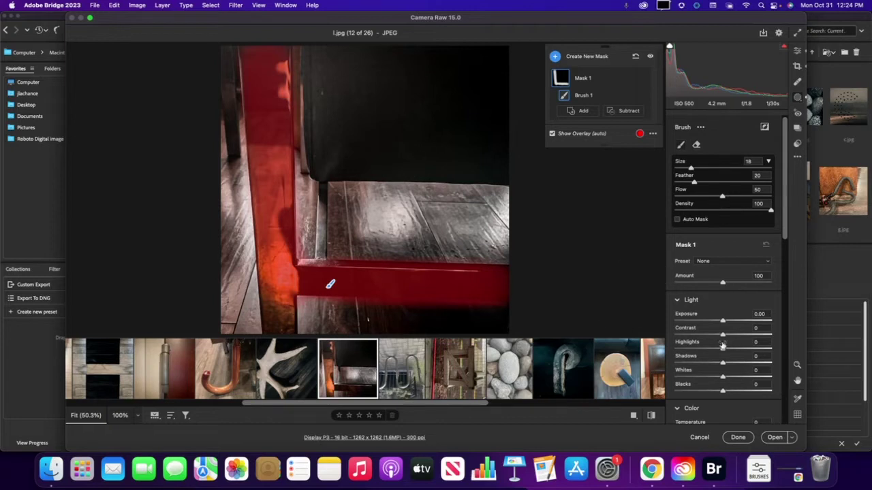
Brighten the masked chair leg and crossbar with exposure +1.95, highlights +47 and whites +90
{"action": "left_click_drag", "start_coordinate": [724, 323], "coordinate": [742, 349]}
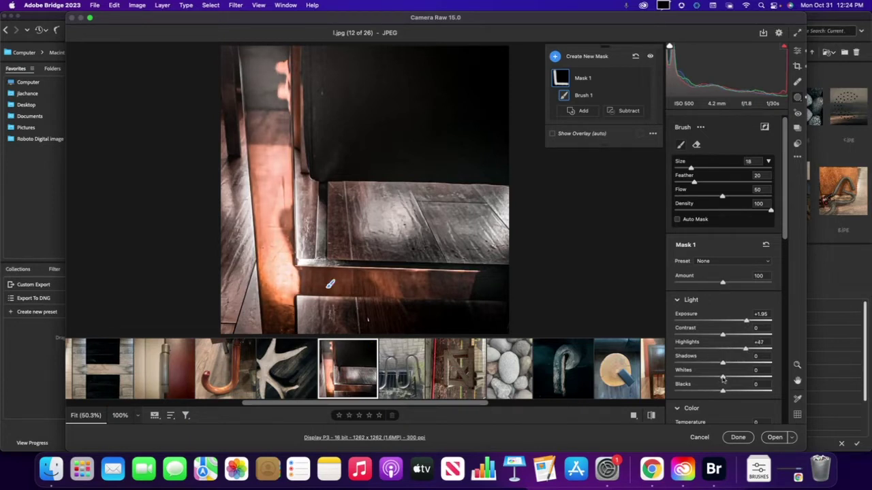
{"action": "left_click_drag", "start_coordinate": [722, 378], "coordinate": [767, 377]}
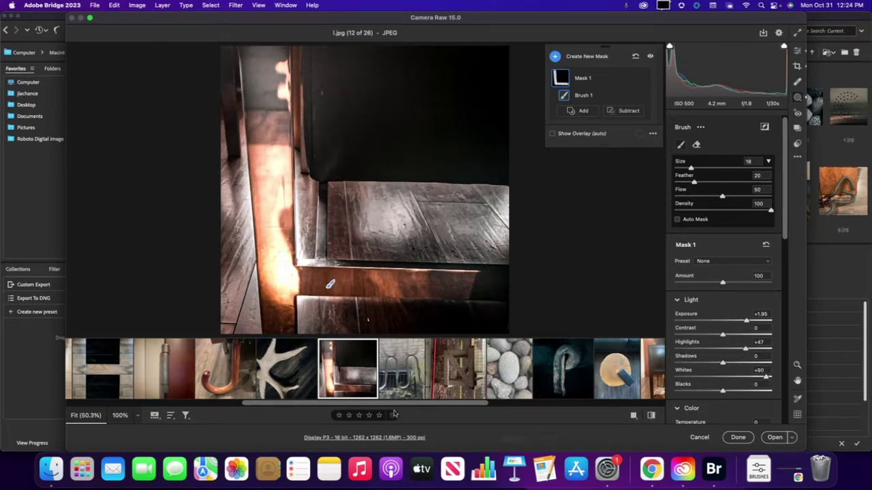
Crop m.jpg to a 1 x 1 ratio of 1536 x 1536 pixels, centring the M-shaped bent pipe in the frame
{"action": "left_click", "coordinate": [407, 392]}
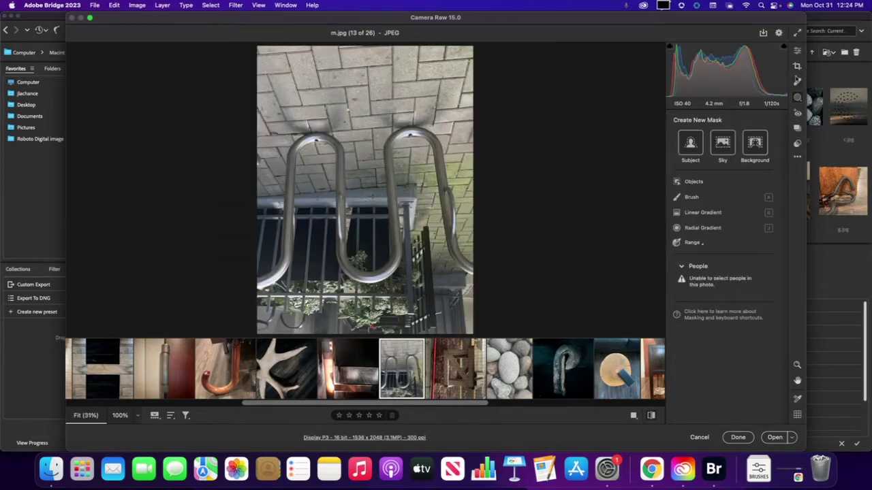
{"action": "left_click", "coordinate": [798, 66]}
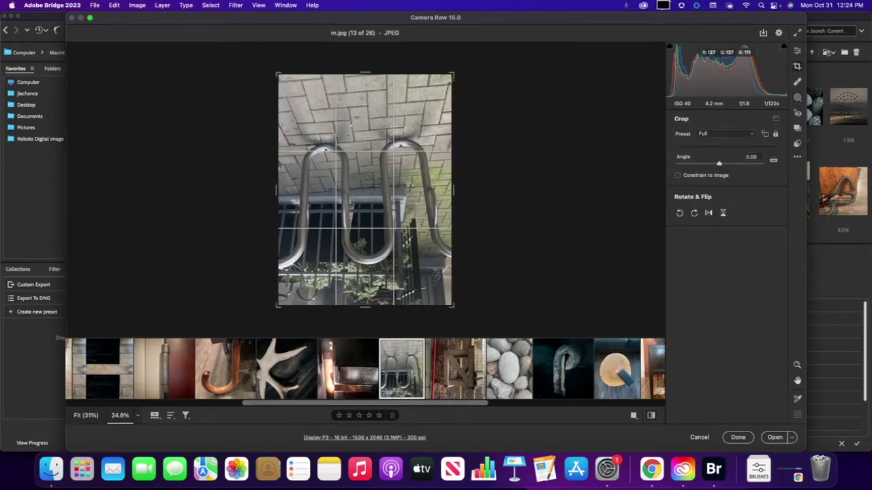
{"action": "left_click", "coordinate": [751, 134]}
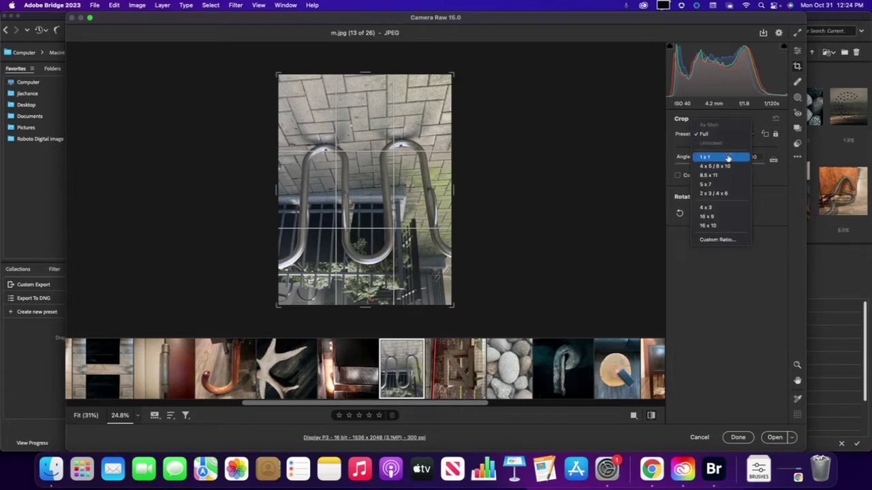
{"action": "left_click", "coordinate": [728, 157]}
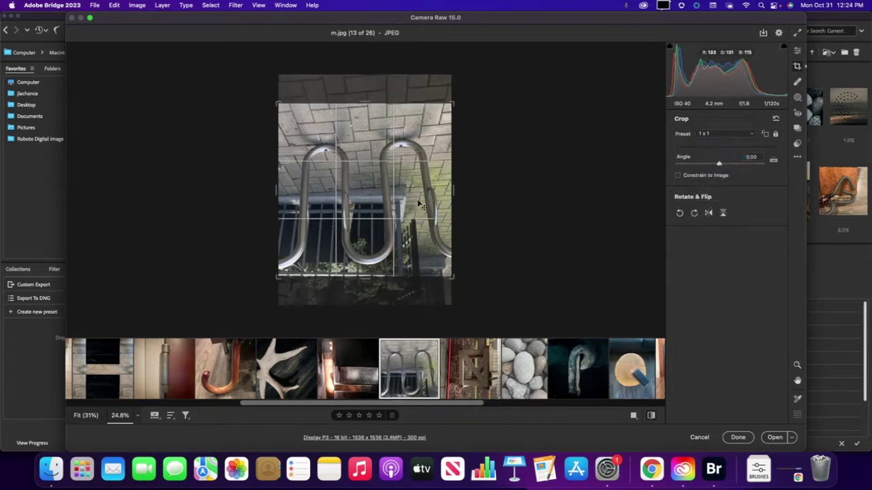
{"action": "left_click_drag", "start_coordinate": [422, 206], "coordinate": [422, 185]}
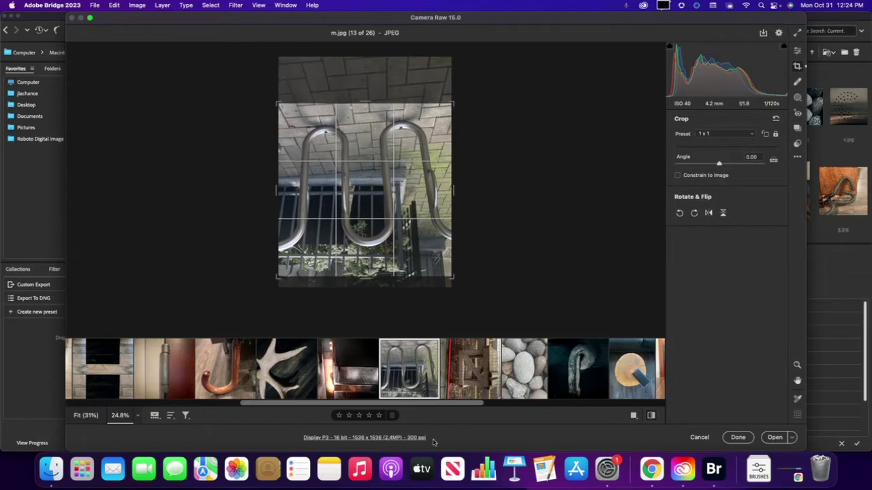
Crop n.jpg to a square of about 1800 x 1800 pixels, framing the N-shaped wooden boards
{"action": "left_click", "coordinate": [456, 398]}
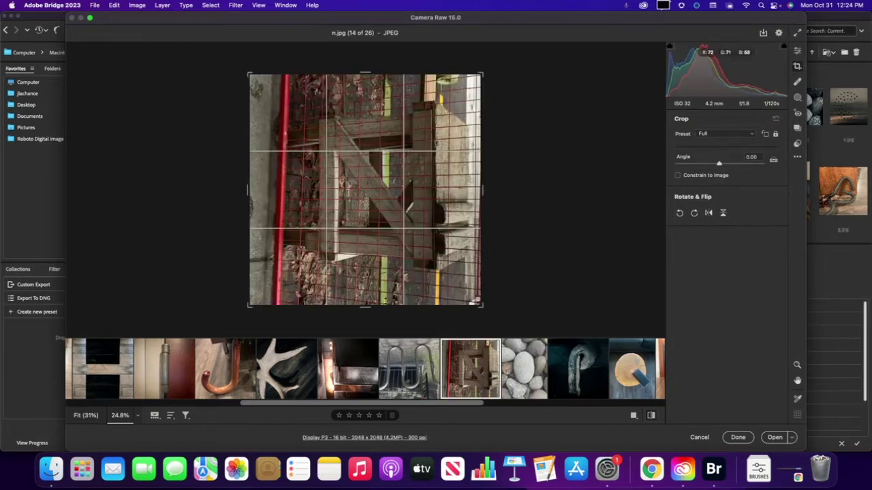
{"action": "left_click_drag", "start_coordinate": [249, 306], "coordinate": [282, 290]}
{"action": "left_click_drag", "start_coordinate": [368, 229], "coordinate": [365, 222]}
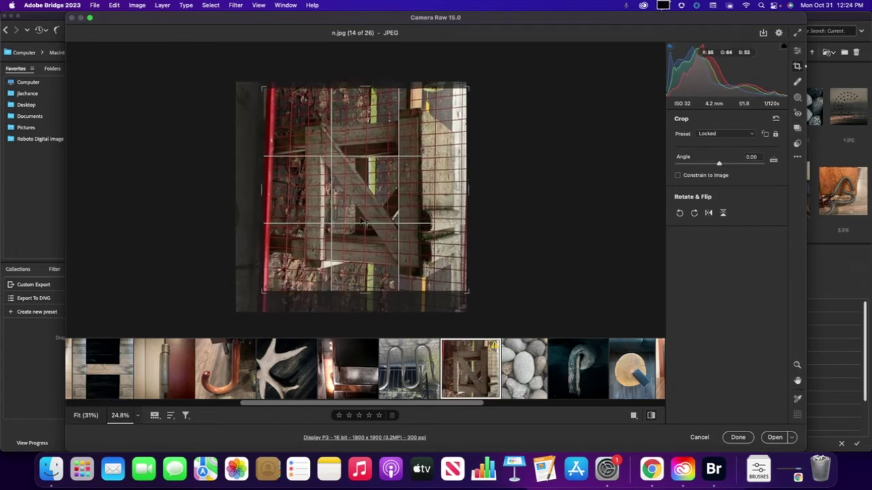
Crop o.jpg to a 1 x 1 ratio of 1536 x 1536 pixels around the large oval stone
{"action": "left_click", "coordinate": [523, 369]}
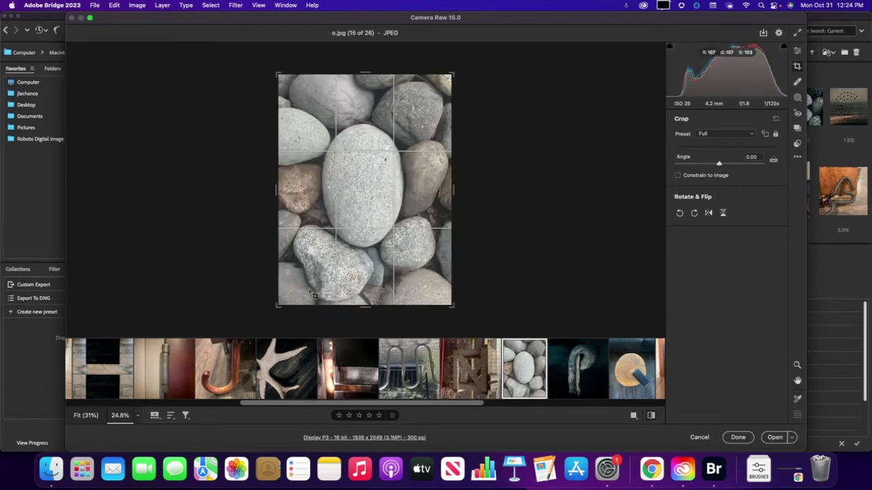
{"action": "left_click", "coordinate": [749, 134]}
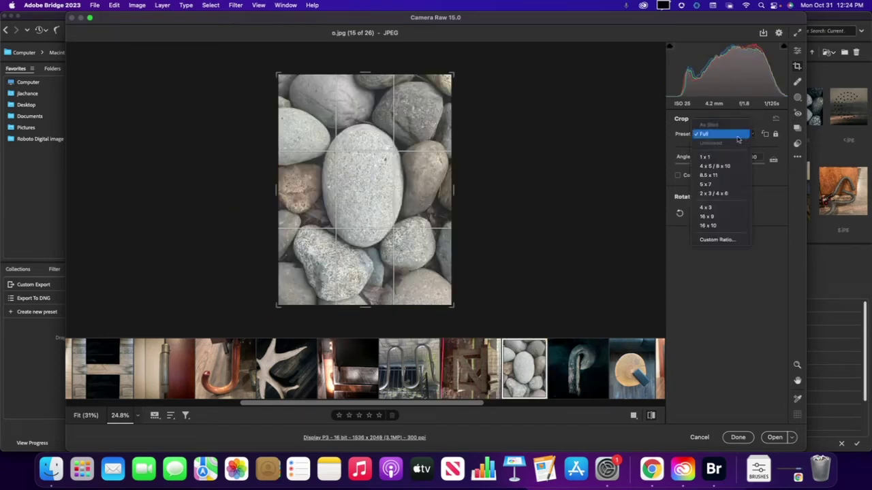
{"action": "left_click", "coordinate": [729, 158]}
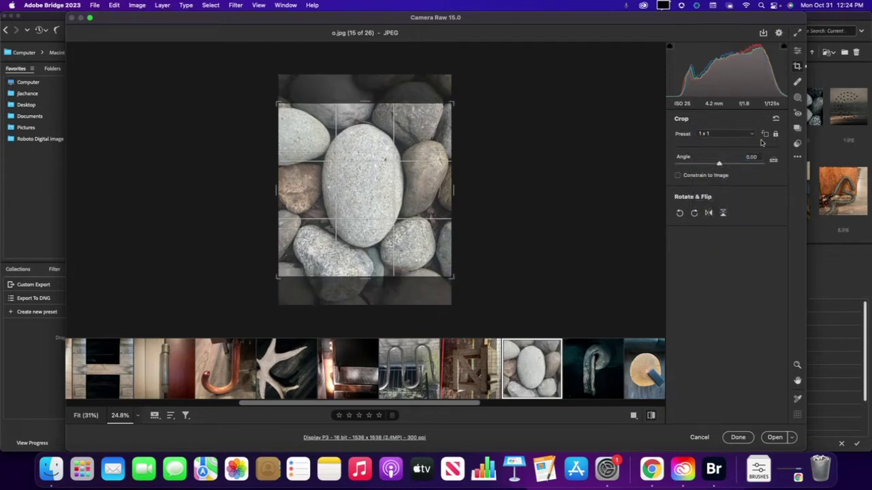
{"action": "left_click", "coordinate": [776, 135]}
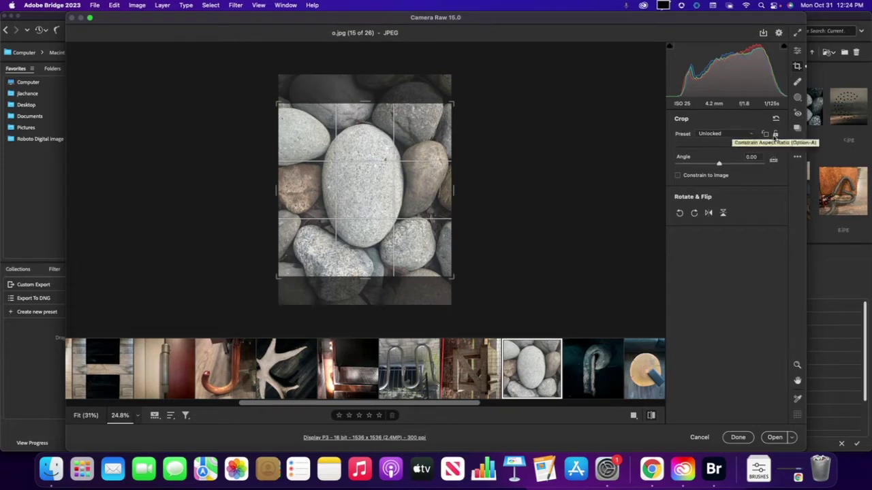
{"action": "left_click", "coordinate": [726, 134]}
{"action": "left_click", "coordinate": [728, 149]}
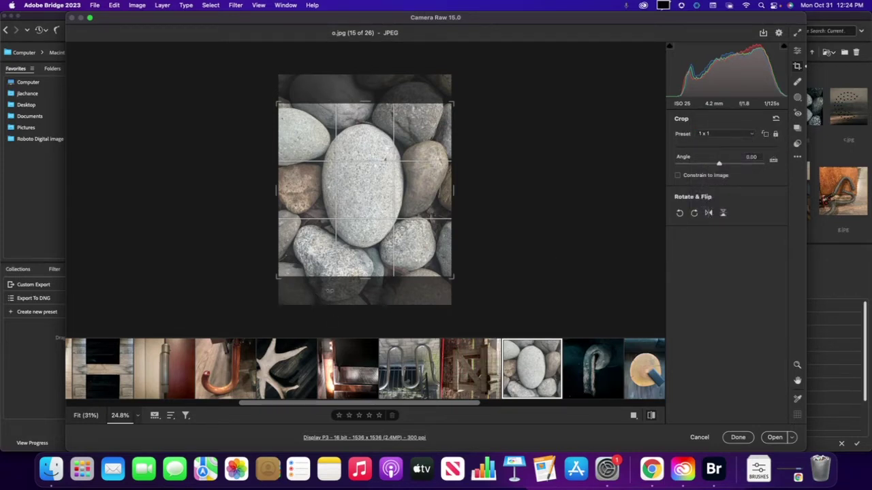
Crop p.jpg to a 1 x 1 ratio of about 1869 x 1869 pixels, framing the P-shaped hook
{"action": "left_click", "coordinate": [580, 373]}
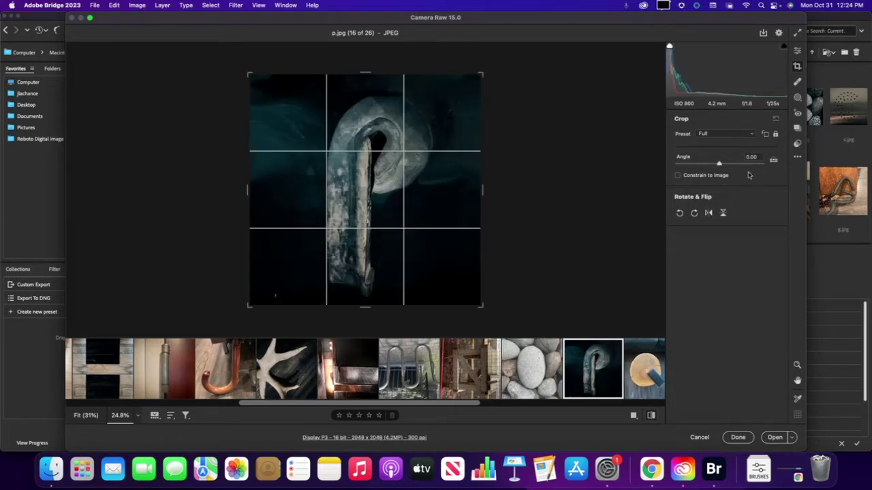
{"action": "left_click", "coordinate": [744, 134]}
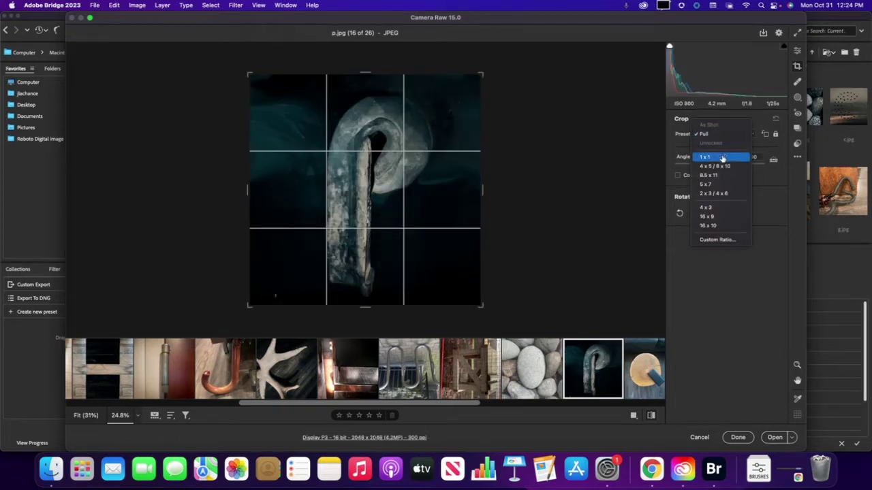
{"action": "left_click", "coordinate": [724, 159]}
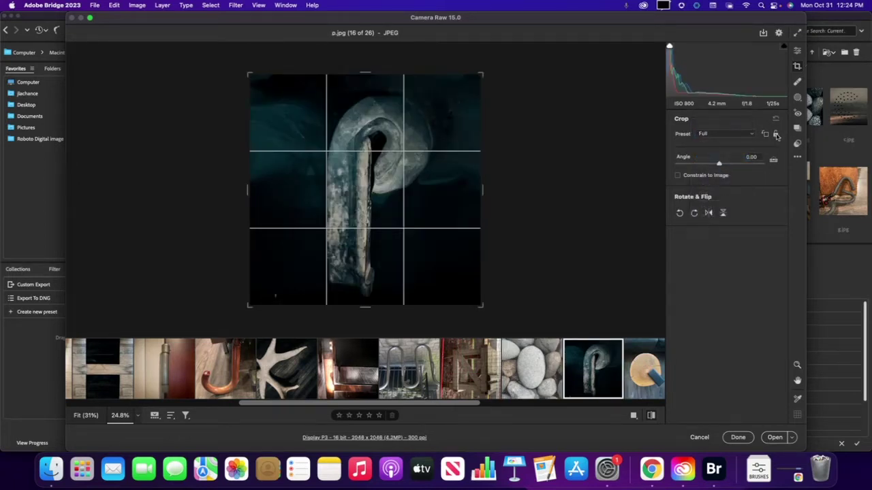
{"action": "left_click", "coordinate": [745, 137]}
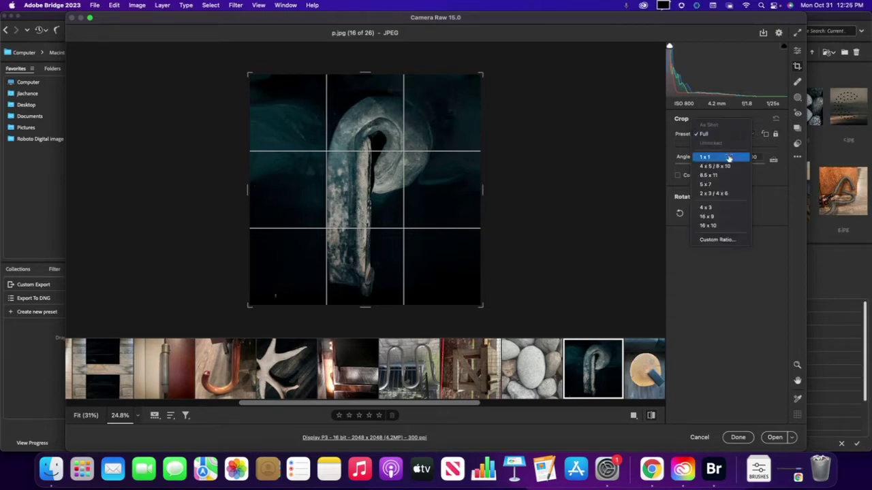
{"action": "left_click", "coordinate": [726, 157]}
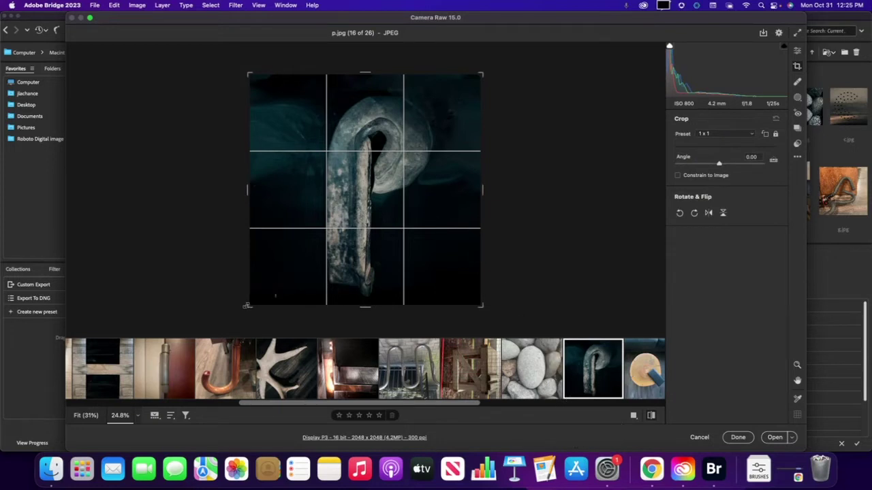
{"action": "left_click_drag", "start_coordinate": [250, 305], "coordinate": [260, 296]}
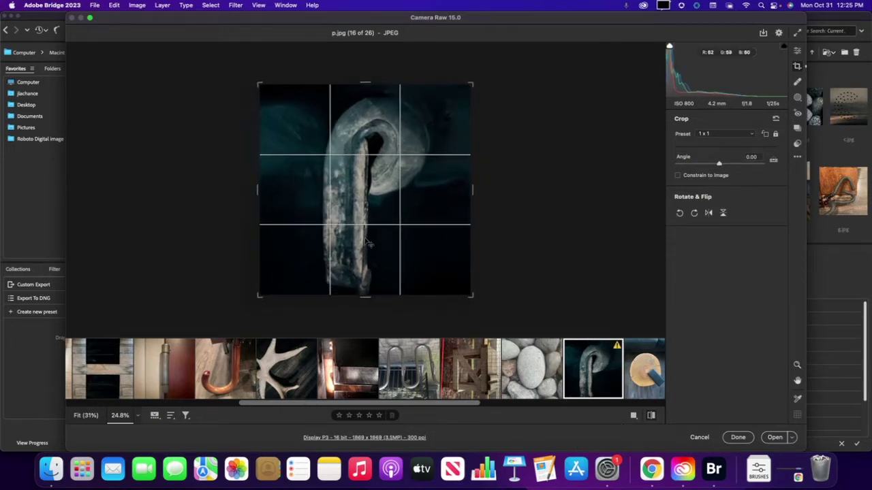
Crop q.jpg to a 1 x 1 ratio of 1536 x 1536 pixels around the round wood slice
{"action": "left_click", "coordinate": [641, 385]}
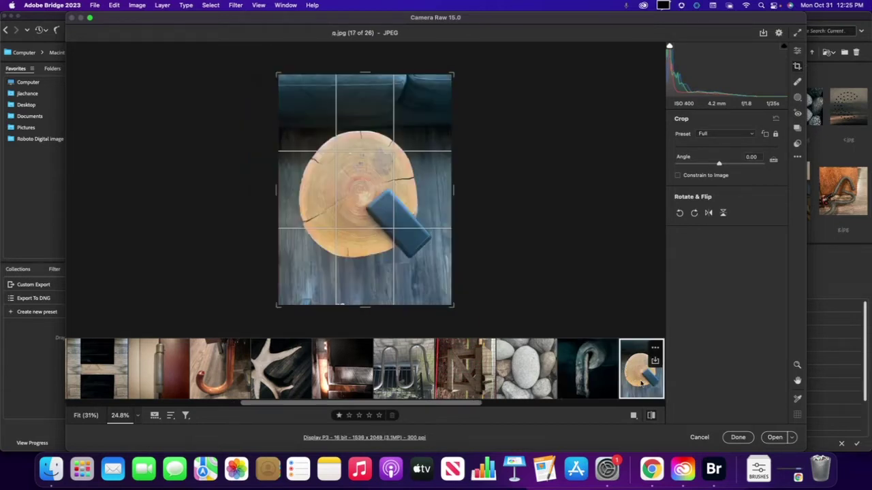
{"action": "left_click", "coordinate": [752, 139]}
{"action": "left_click", "coordinate": [749, 136]}
{"action": "left_click", "coordinate": [751, 136]}
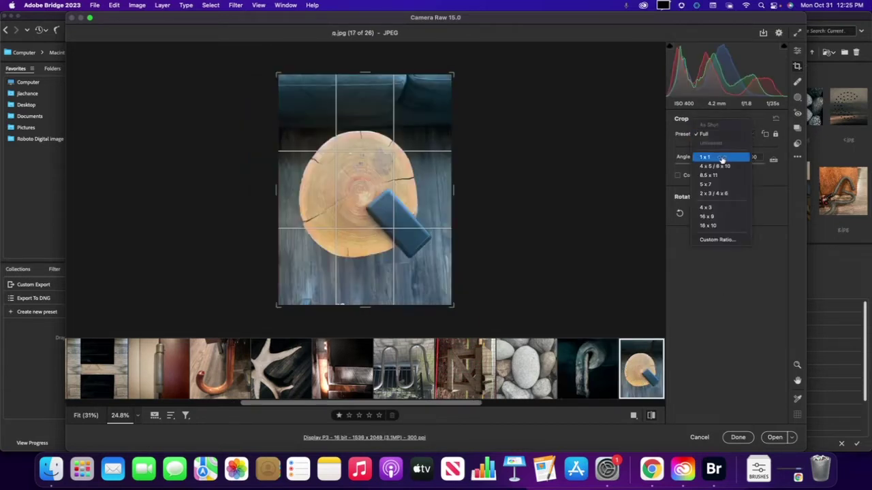
{"action": "left_click", "coordinate": [722, 158]}
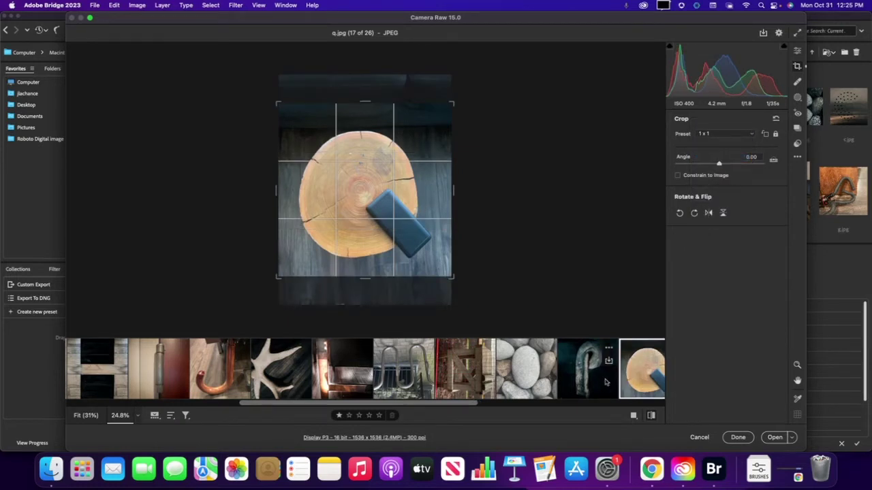
Bring up r.jpg, the dark cabinet photo, for cropping
{"action": "left_click_drag", "start_coordinate": [418, 408], "coordinate": [537, 408]}
{"action": "left_click", "coordinate": [400, 380]}
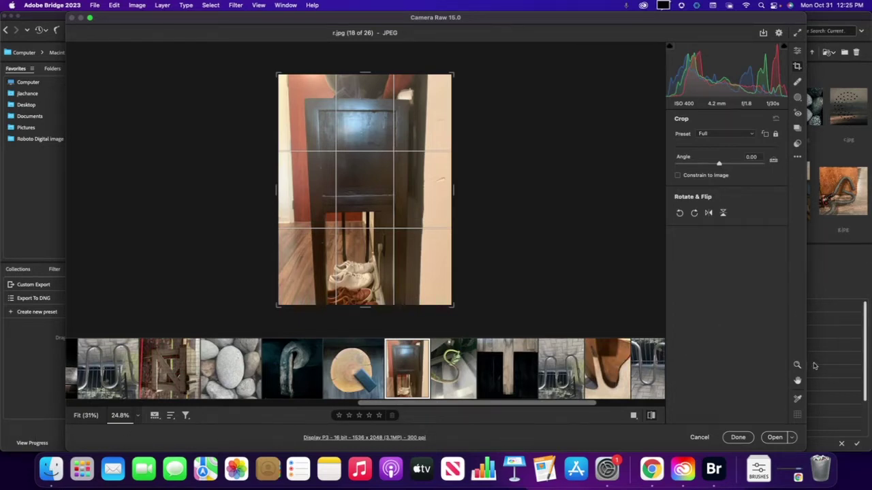
{"action": "left_click", "coordinate": [651, 469]}
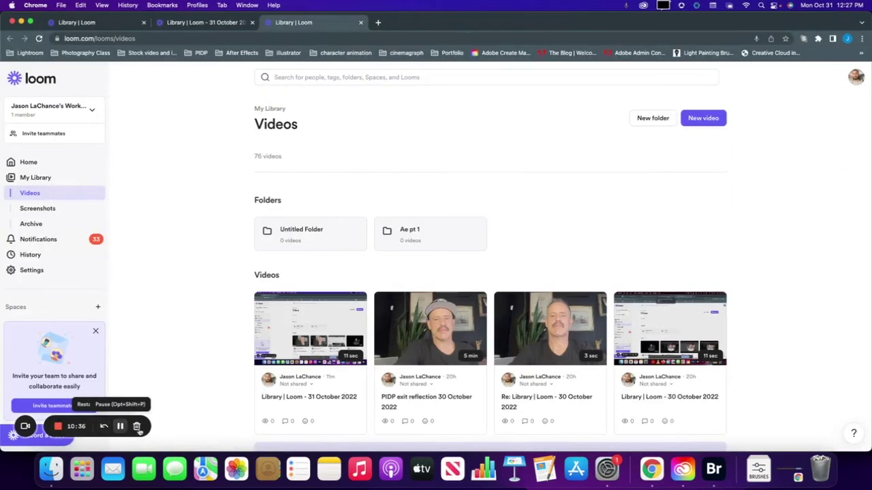
{"action": "left_click", "coordinate": [713, 470]}
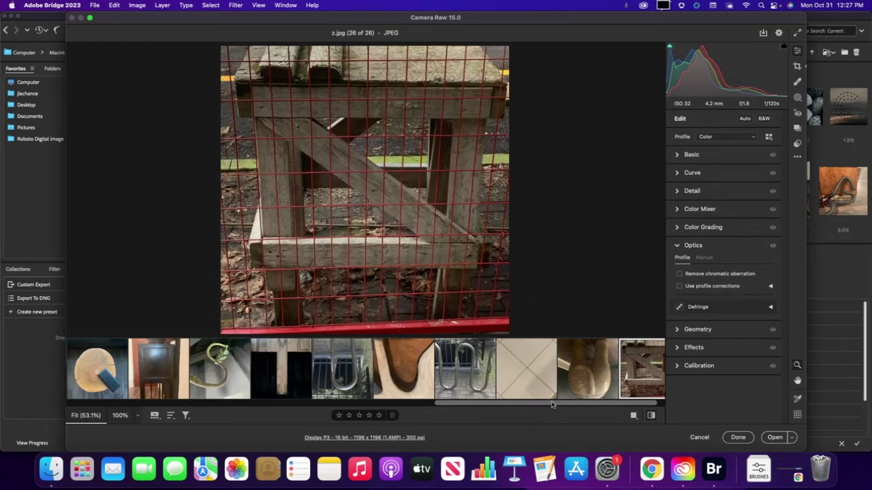
Select the photos from b.jpg through z.jpg and apply the saved Favorite preset to all of them
{"action": "left_click_drag", "start_coordinate": [552, 404], "coordinate": [195, 415]}
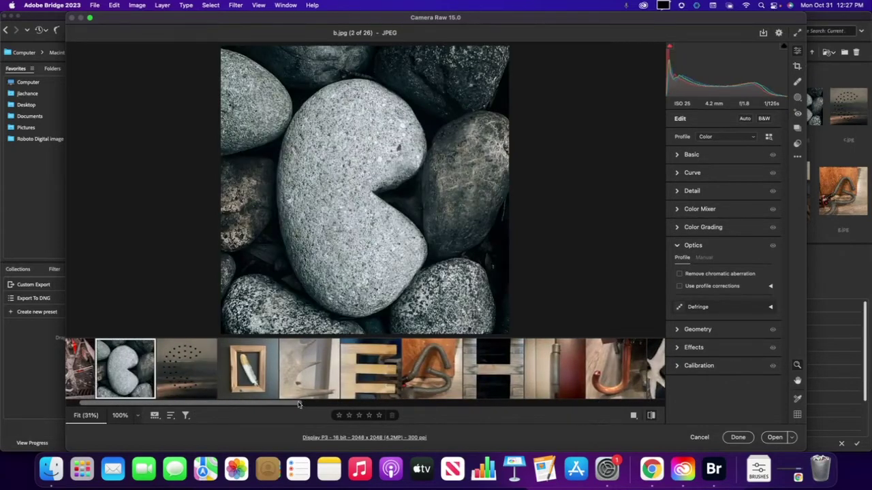
{"action": "left_click_drag", "start_coordinate": [291, 403], "coordinate": [673, 433]}
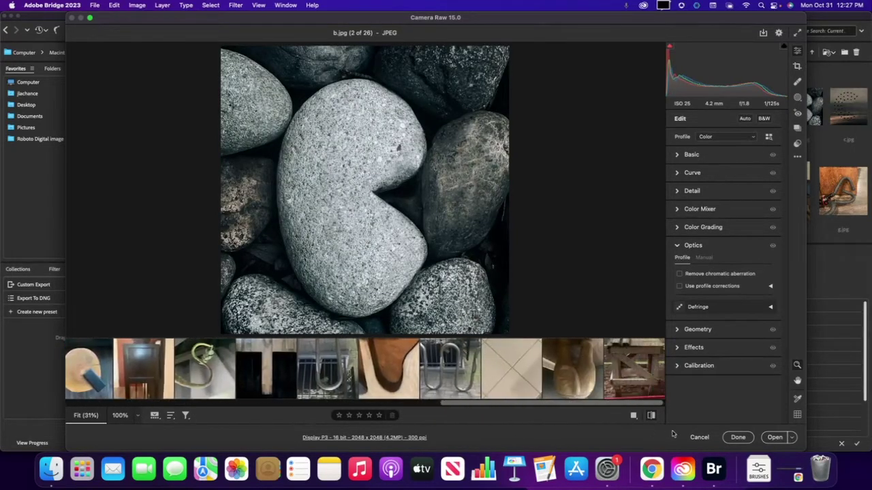
{"action": "key", "text": "shift"}
{"action": "left_click", "coordinate": [626, 361], "text": "shift"}
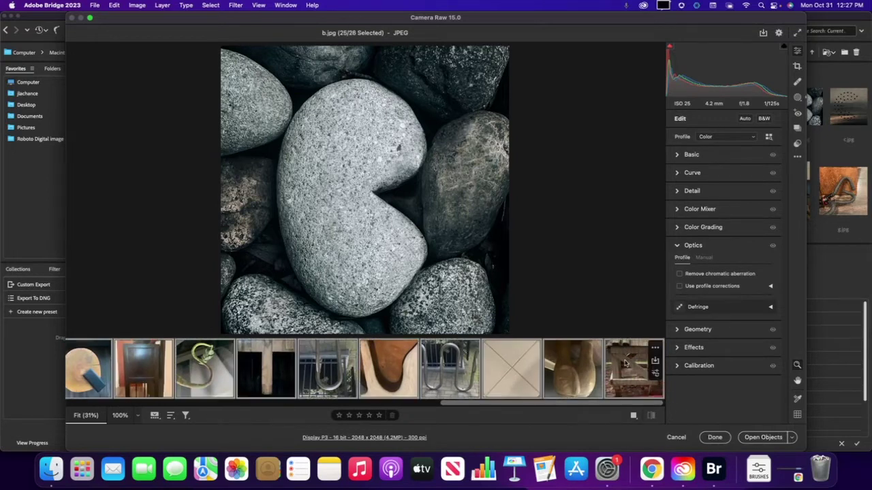
{"action": "left_click", "coordinate": [798, 145]}
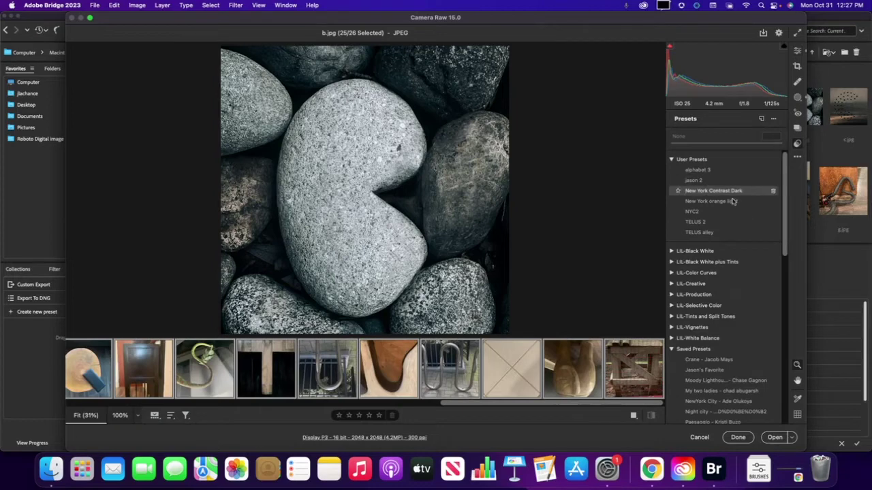
{"action": "left_click", "coordinate": [714, 371]}
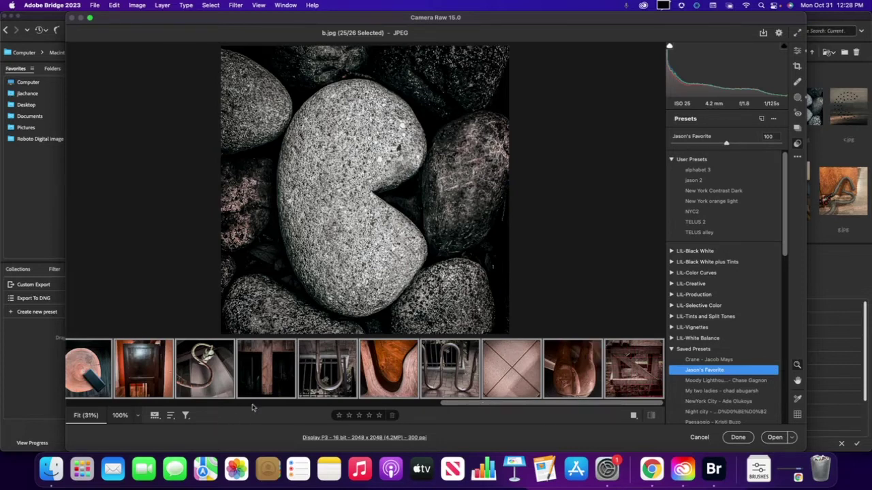
Open f.jpg and set the Reds hue to -27 and the Reds luminance to -43 in the HSL Color Mixer
{"action": "left_click_drag", "start_coordinate": [552, 407], "coordinate": [136, 424]}
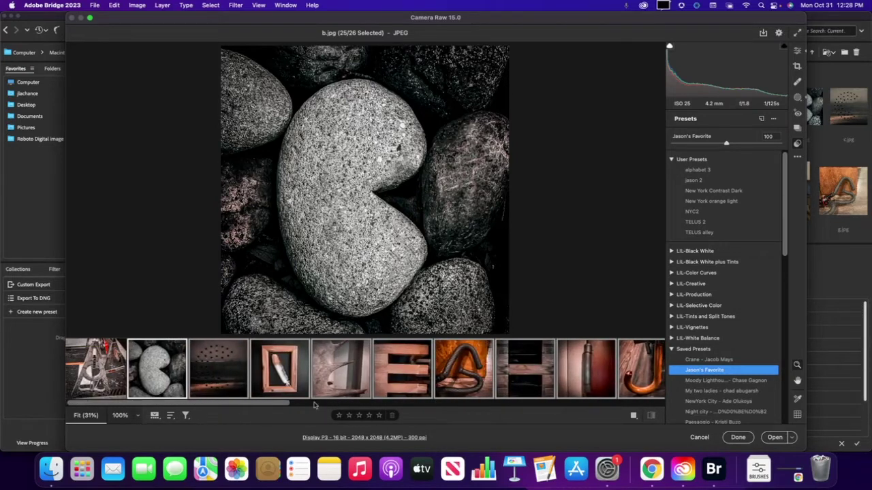
{"action": "left_click", "coordinate": [400, 387]}
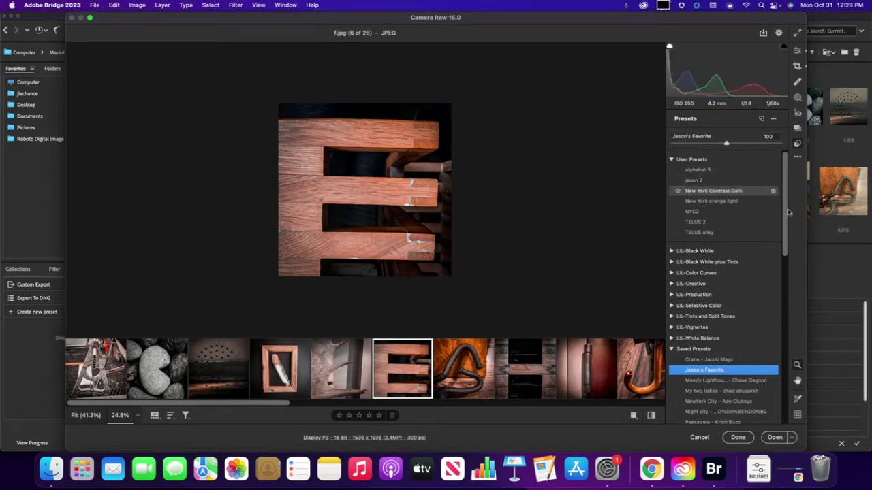
{"action": "left_click", "coordinate": [797, 53]}
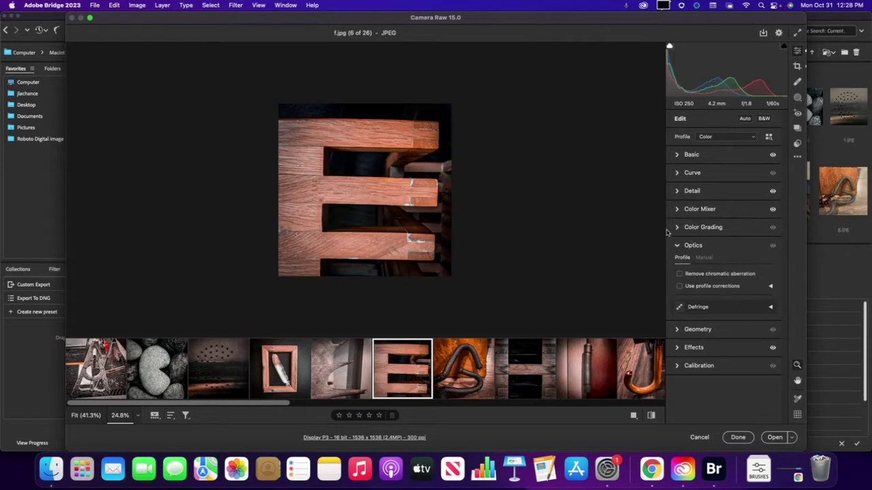
{"action": "left_click", "coordinate": [678, 211]}
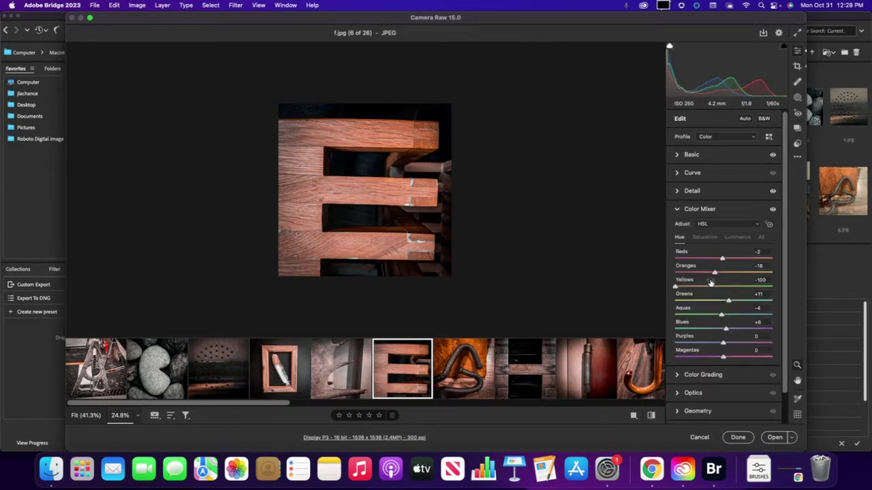
{"action": "mouse_move", "coordinate": [723, 260]}
{"action": "left_mouse_down"}
{"action": "mouse_move", "coordinate": [758, 262]}
{"action": "mouse_move", "coordinate": [711, 262]}
{"action": "left_mouse_up"}
{"action": "left_click", "coordinate": [737, 237]}
{"action": "left_click_drag", "start_coordinate": [722, 259], "coordinate": [703, 261]}
Switch f.jpg's Color Mixer to Color mode, adjust the Reds hue and saturation, and set the Oranges to hue -1 and saturation -43
{"action": "left_click", "coordinate": [736, 228]}
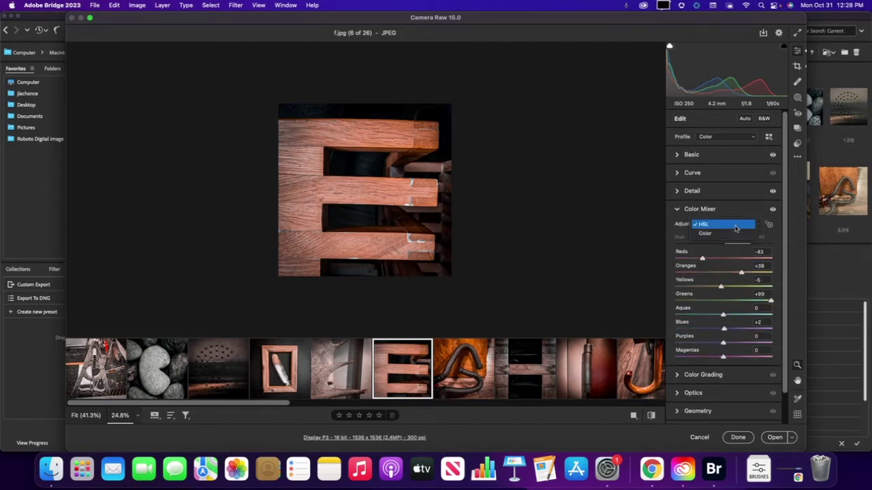
{"action": "left_click", "coordinate": [737, 234]}
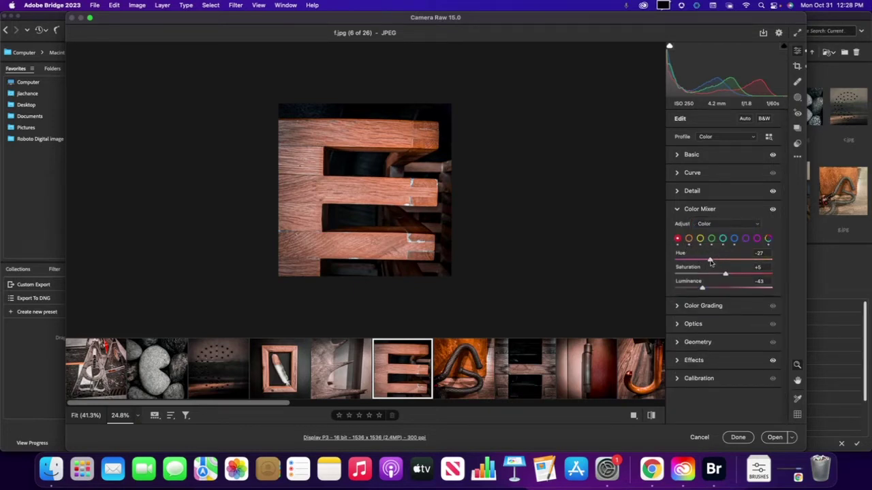
{"action": "mouse_move", "coordinate": [710, 261]}
{"action": "left_mouse_down"}
{"action": "mouse_move", "coordinate": [794, 266]}
{"action": "mouse_move", "coordinate": [593, 266]}
{"action": "mouse_move", "coordinate": [722, 261]}
{"action": "left_mouse_up"}
{"action": "left_click_drag", "start_coordinate": [723, 274], "coordinate": [666, 275]}
{"action": "left_click", "coordinate": [689, 239]}
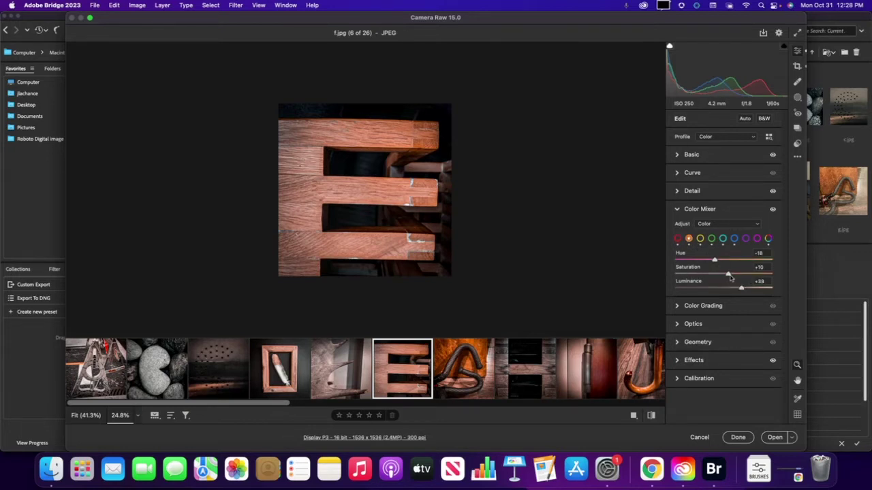
{"action": "mouse_move", "coordinate": [728, 275]}
{"action": "left_mouse_down"}
{"action": "mouse_move", "coordinate": [702, 275]}
{"action": "mouse_move", "coordinate": [739, 262]}
{"action": "left_mouse_up"}
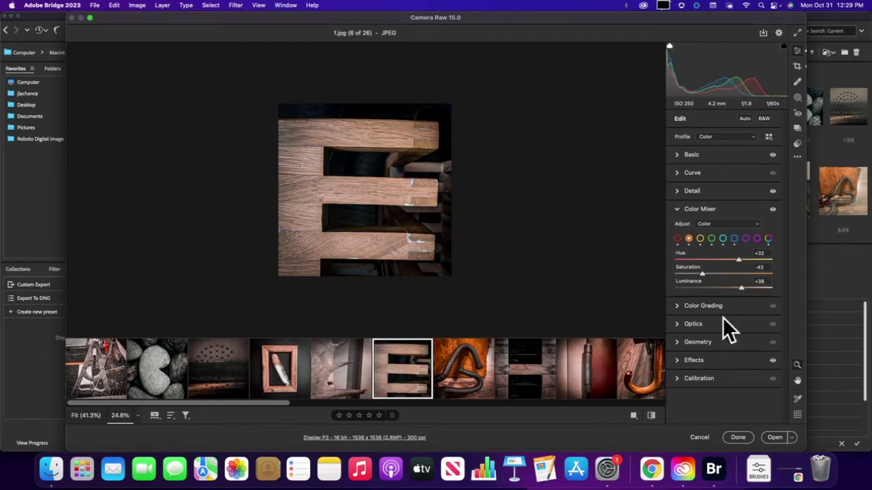
{"action": "left_click_drag", "start_coordinate": [741, 263], "coordinate": [723, 262]}
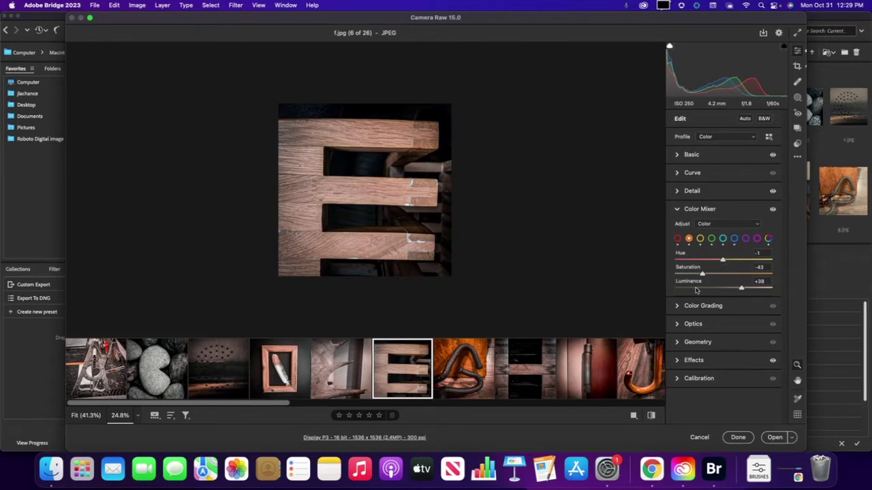
Copy the edit settings of f.jpg and select the photos from g.jpg through z.jpg
{"action": "right_click", "coordinate": [406, 375]}
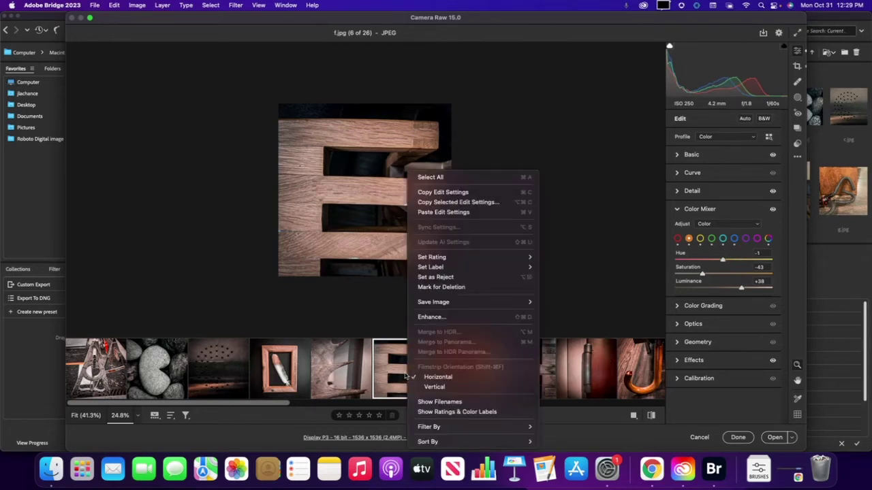
{"action": "left_click", "coordinate": [464, 193]}
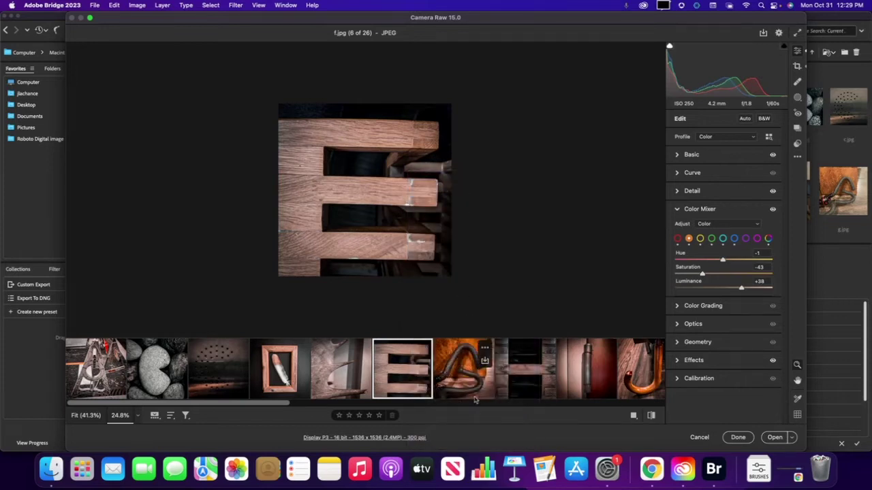
{"action": "left_click", "coordinate": [475, 395]}
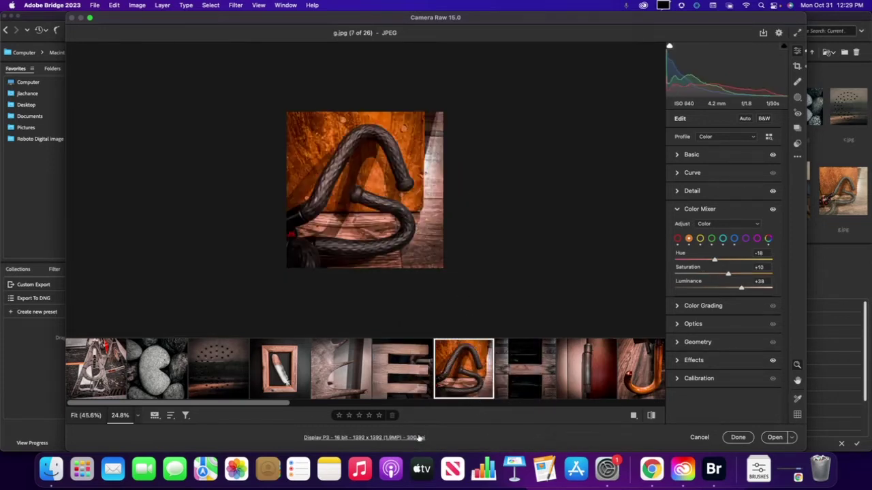
{"action": "left_click_drag", "start_coordinate": [274, 403], "coordinate": [706, 424]}
{"action": "key", "text": "shift"}
{"action": "left_click", "coordinate": [628, 374], "text": "shift"}
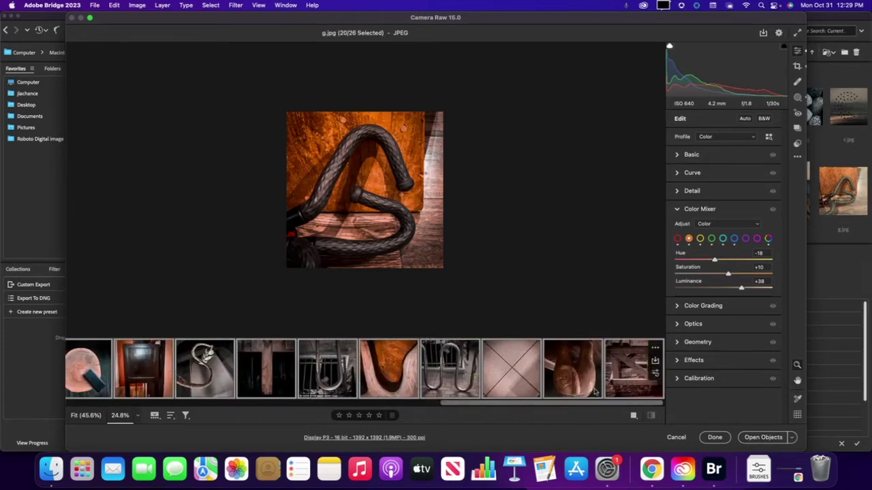
Add e.jpg, d.jpg, c.jpg, b.jpg and a.jpg to the selection and try to paste the copied edit settings onto the selected photos
{"action": "left_click_drag", "start_coordinate": [523, 407], "coordinate": [139, 410]}
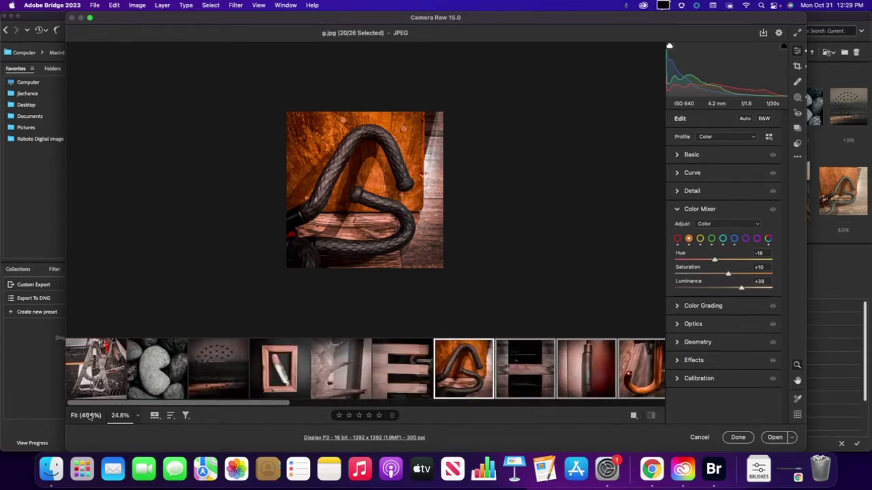
{"action": "left_click", "coordinate": [320, 381], "text": "super"}
{"action": "left_click", "coordinate": [279, 378], "text": "super"}
{"action": "left_click", "coordinate": [218, 378], "text": "super"}
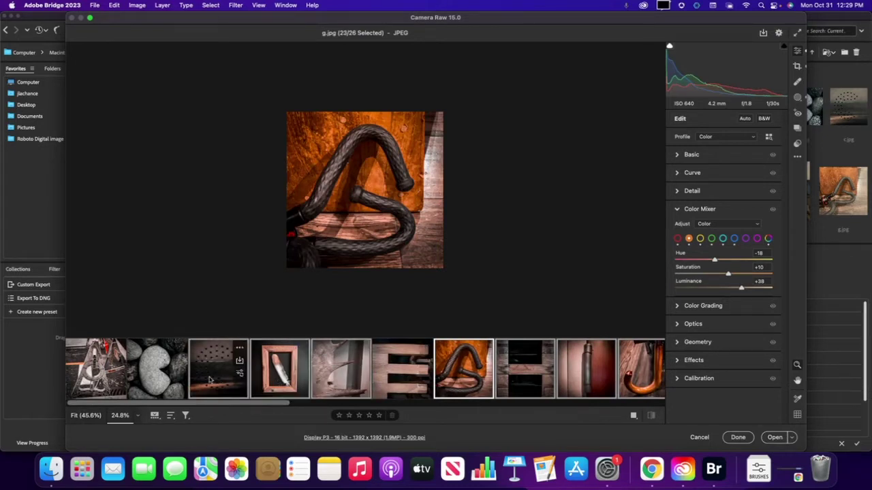
{"action": "left_click", "coordinate": [149, 379], "text": "super"}
{"action": "left_click", "coordinate": [95, 373], "text": "super"}
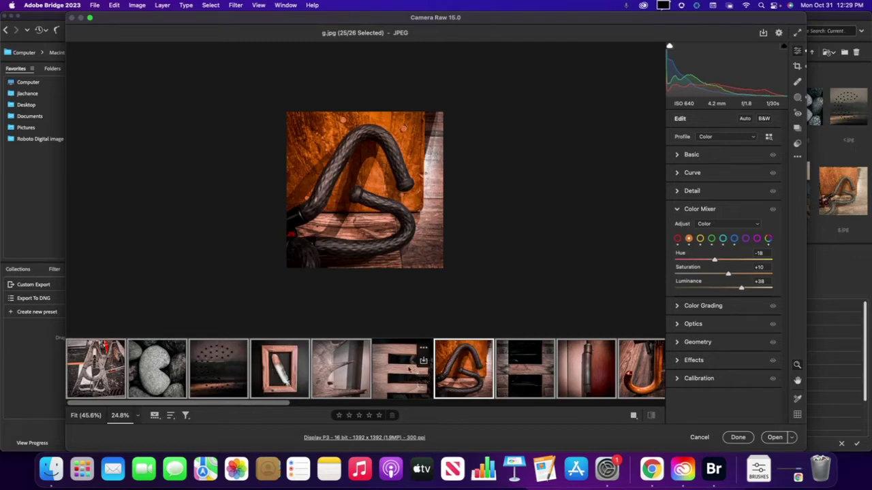
{"action": "right_click", "coordinate": [387, 372]}
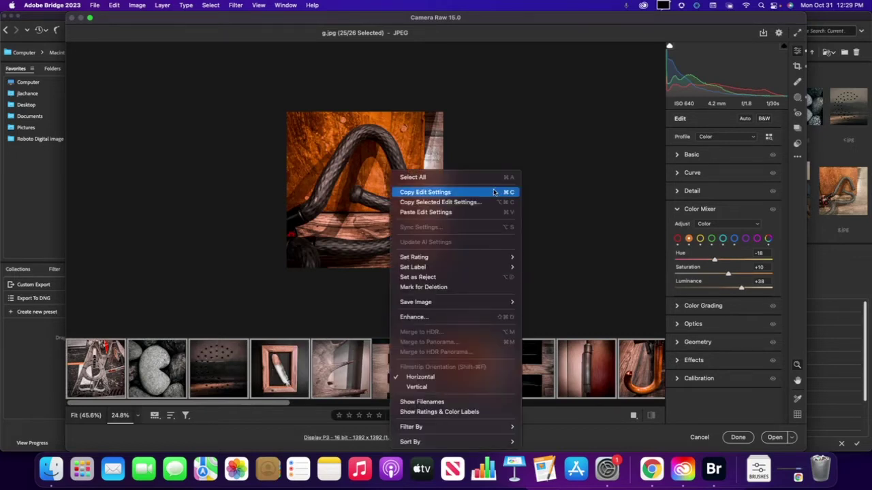
{"action": "left_click", "coordinate": [471, 213]}
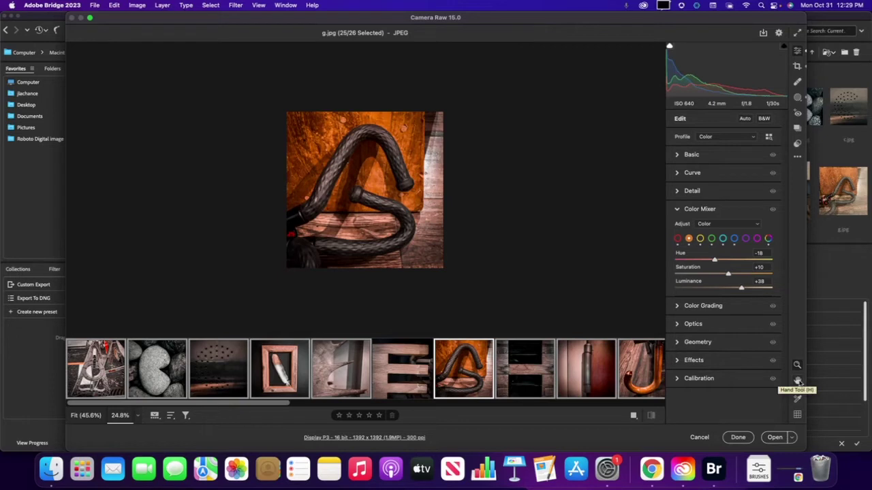
Finish the Camera Raw edits and show the Grid and Margins settings in Bridge's Output workspace
{"action": "mouse_move", "coordinate": [393, 361]}
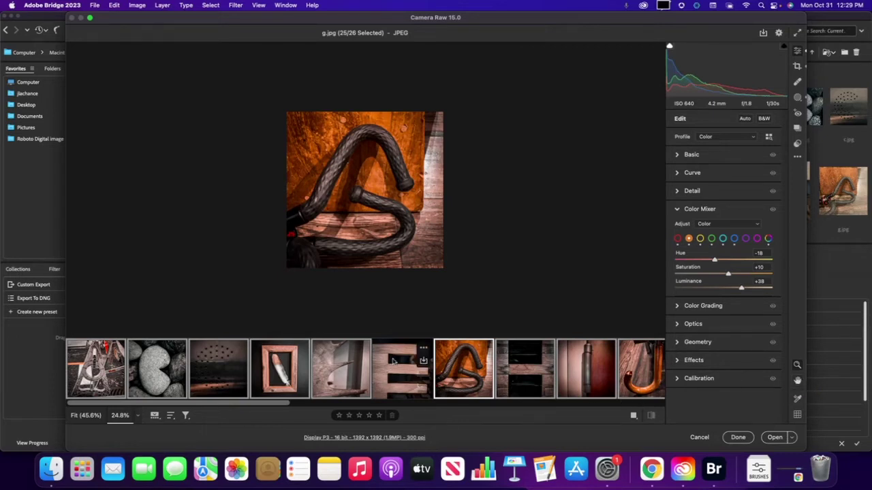
{"action": "left_click", "coordinate": [738, 437]}
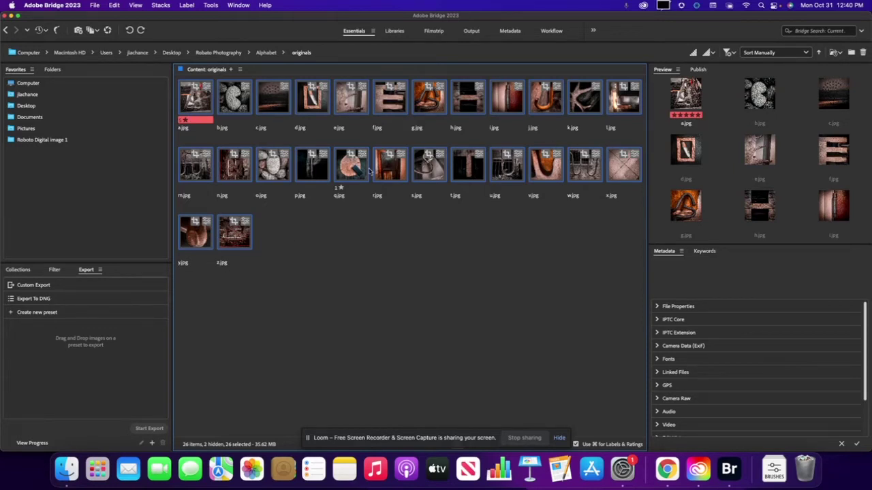
{"action": "left_click", "coordinate": [472, 32]}
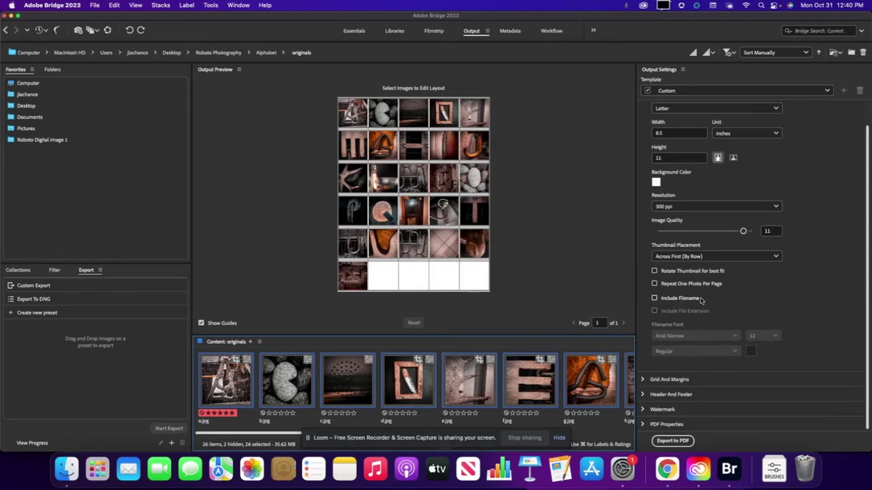
{"action": "left_click", "coordinate": [643, 379]}
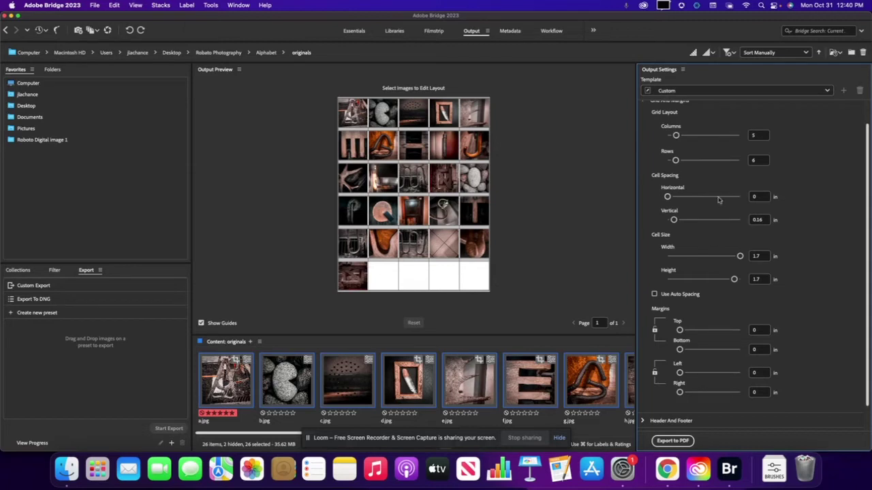
Try other vertical cell spacing and cell height values, and bring them back to 0.16 in and 1.7 in
{"action": "left_click", "coordinate": [674, 220]}
{"action": "left_click_drag", "start_coordinate": [673, 220], "coordinate": [674, 221]}
{"action": "left_click", "coordinate": [764, 280]}
{"action": "type", "text": "1"}
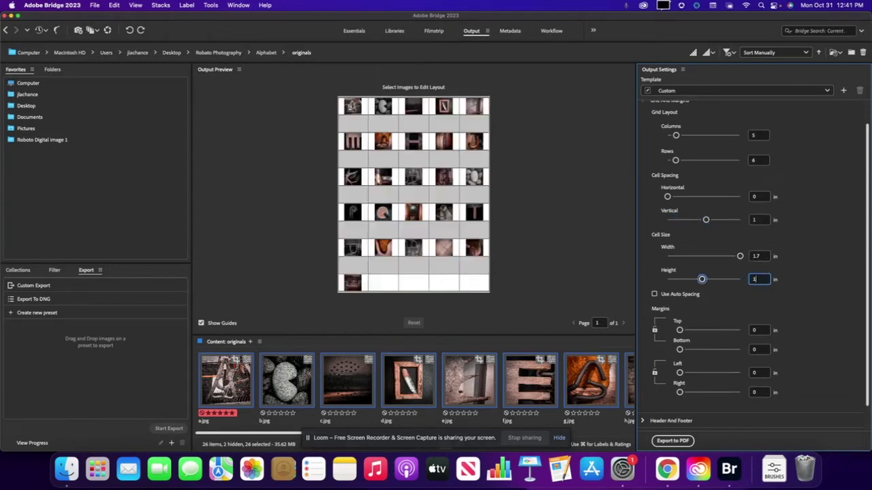
{"action": "type", "text": ".7"}
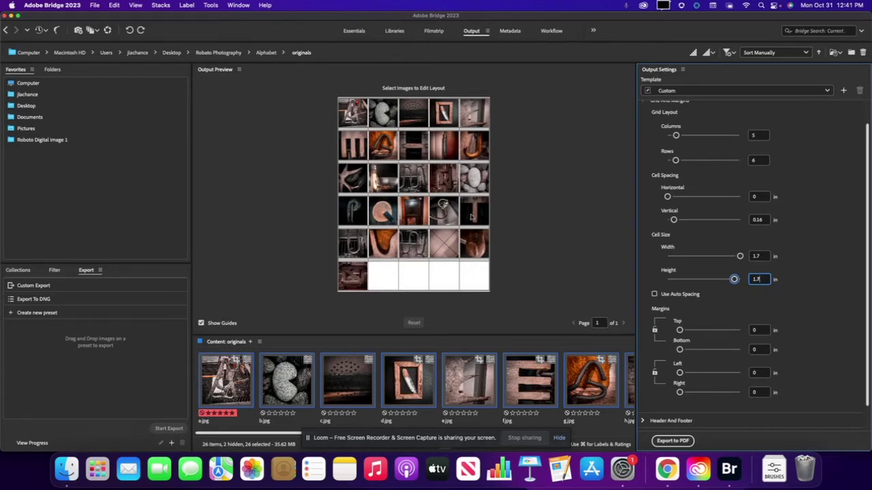
Show the Header and Footer settings and try to move the contact sheet's last image into the adjacent empty cell
{"action": "left_click", "coordinate": [763, 310]}
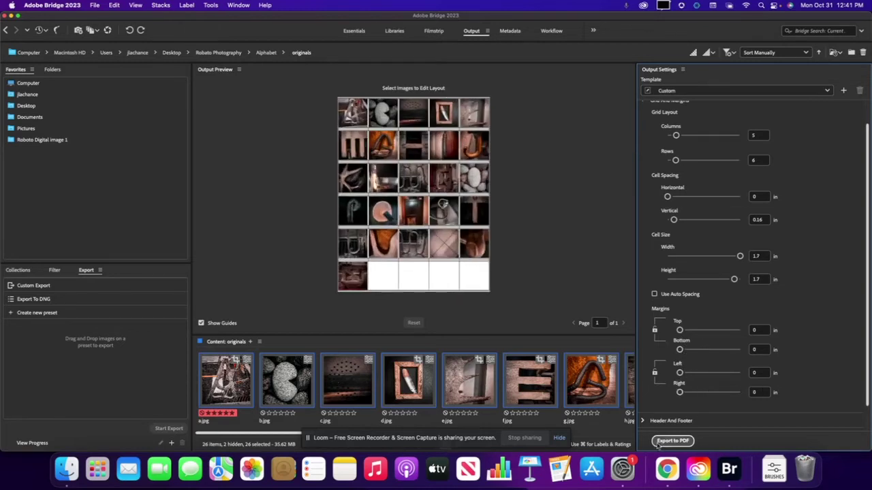
{"action": "left_click", "coordinate": [641, 421]}
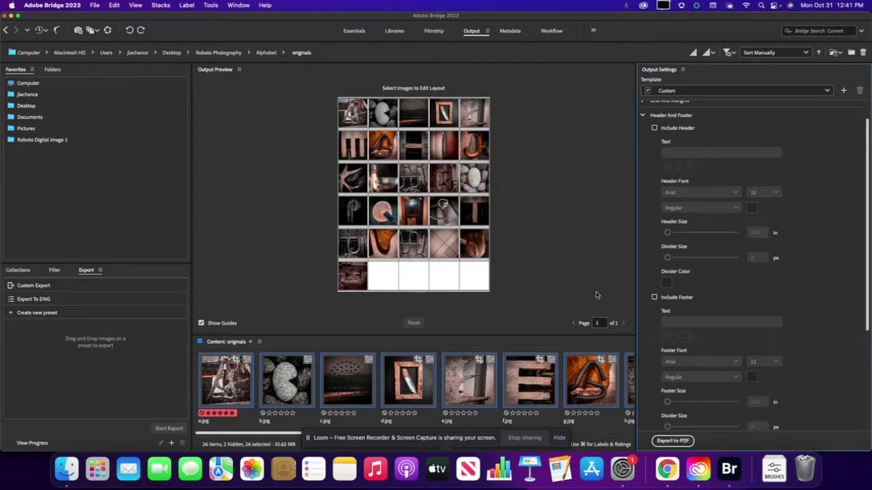
{"action": "left_click", "coordinate": [386, 288]}
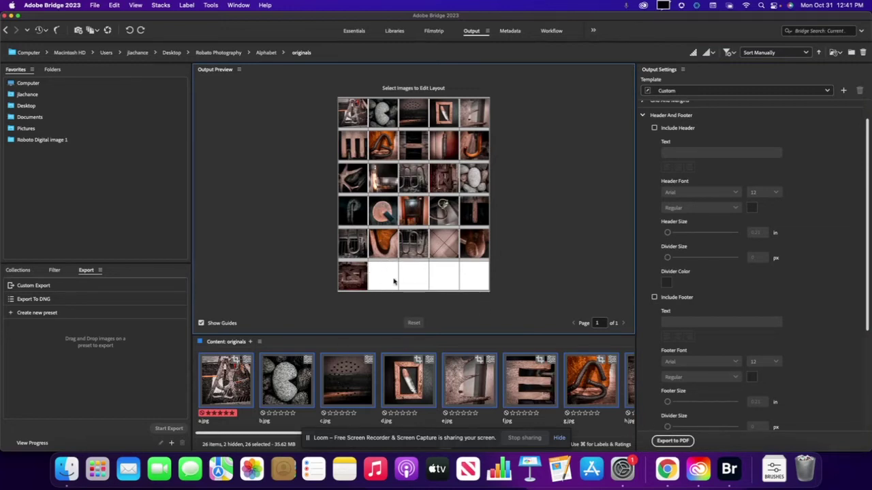
{"action": "left_click_drag", "start_coordinate": [359, 284], "coordinate": [402, 284]}
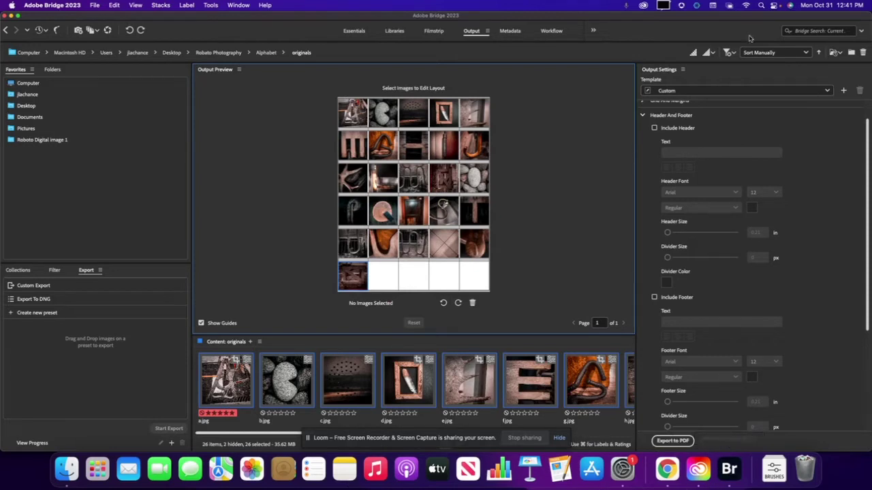
Find Photoshop in the Creative Cloud desktop app's installed apps, launch it and switch to it
{"action": "left_click", "coordinate": [643, 6]}
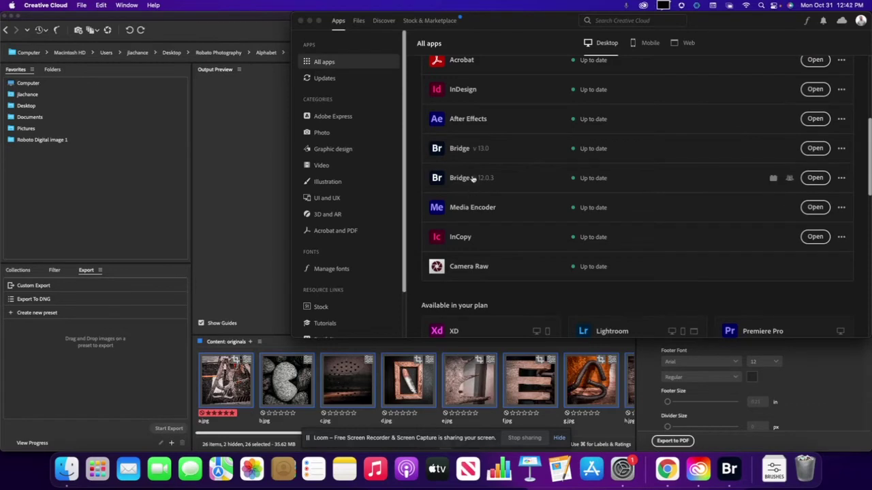
{"action": "scroll", "coordinate": [472, 172], "scroll_direction": "up", "scroll_amount": 5}
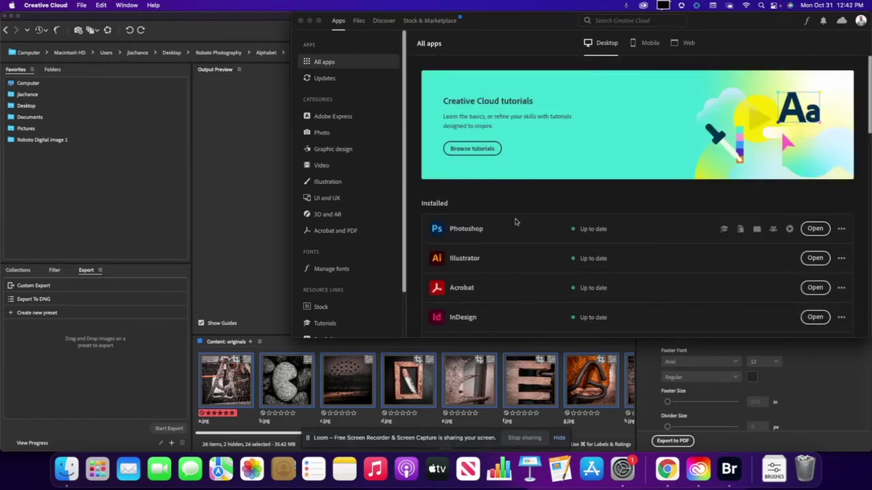
{"action": "left_click", "coordinate": [817, 229]}
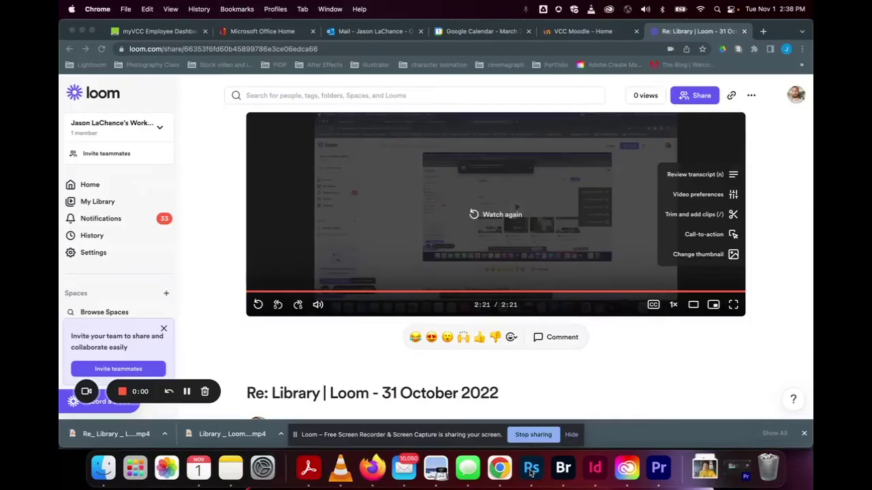
{"action": "left_click", "coordinate": [530, 468]}
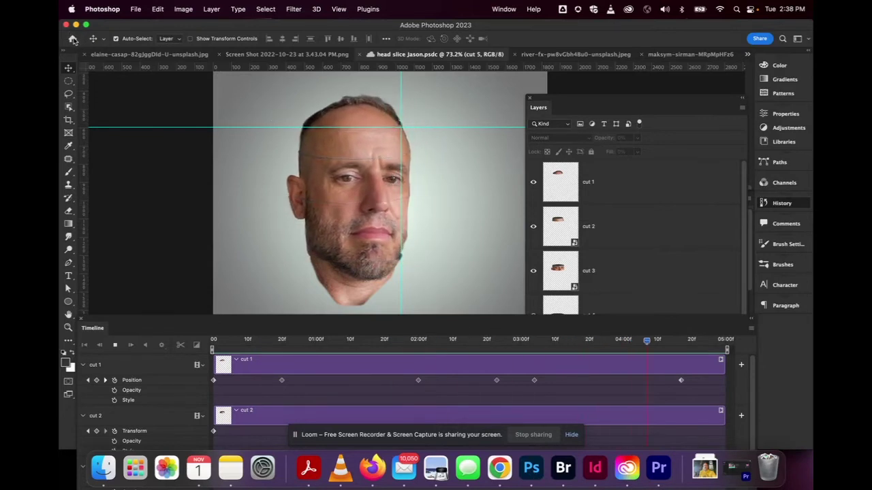
Start a new 600 x 600 pixel document and set its resolution to 300 pixels/inch
{"action": "left_click", "coordinate": [73, 39]}
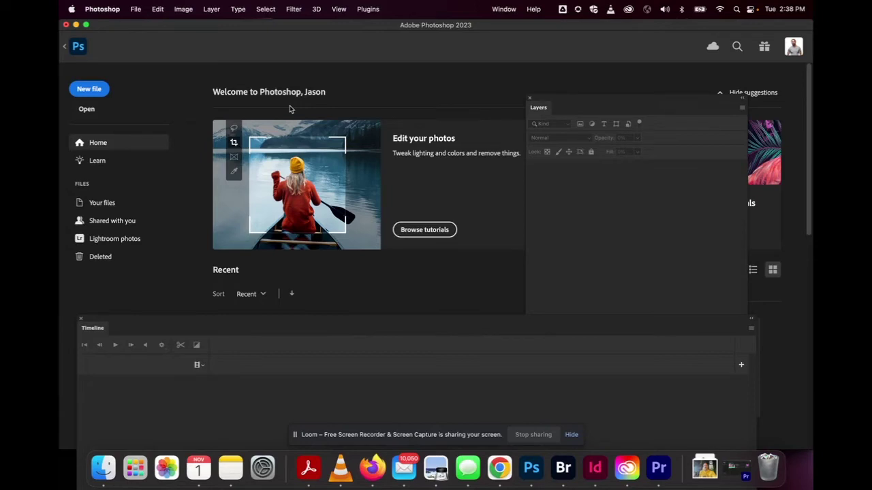
{"action": "left_click", "coordinate": [97, 91]}
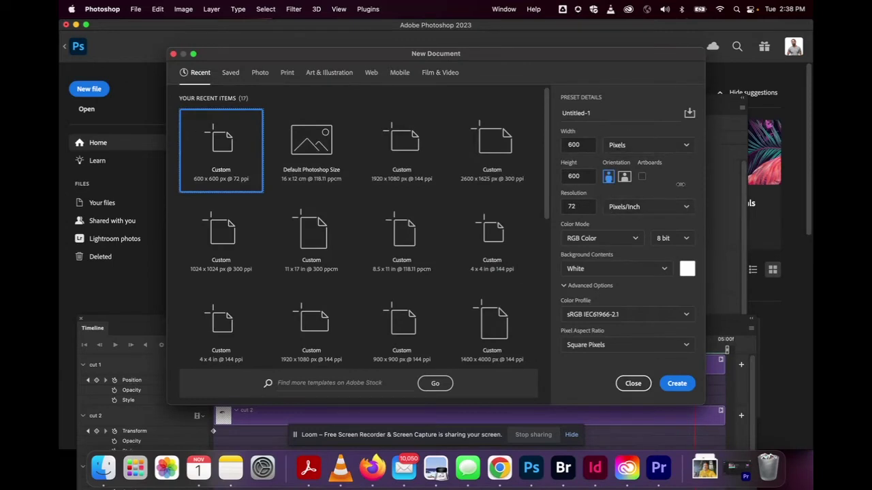
{"action": "left_click", "coordinate": [575, 206]}
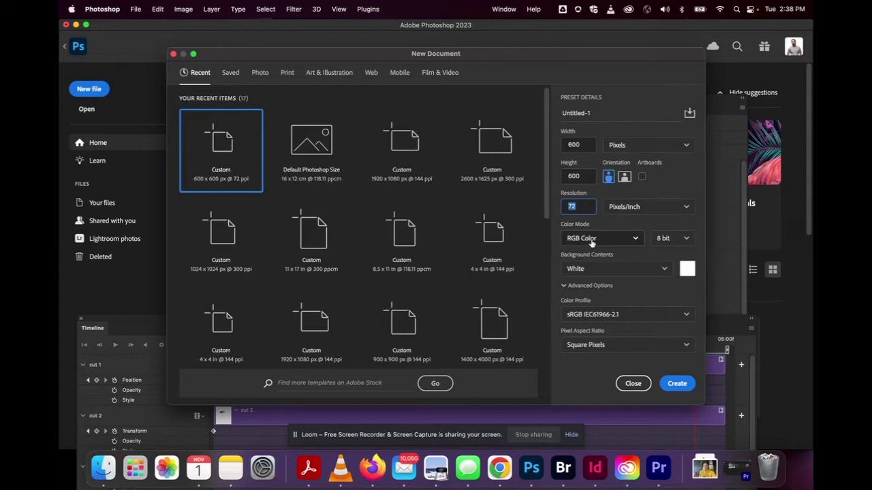
{"action": "type", "text": "300"}
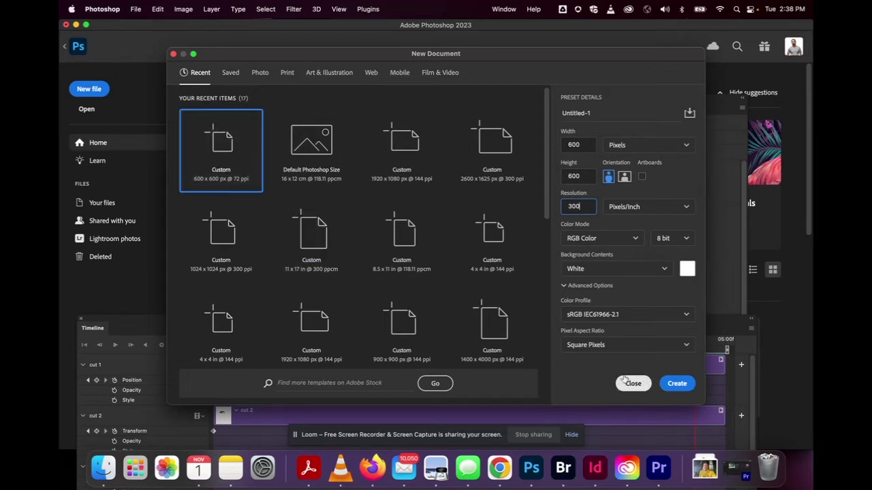
Set the new document's background color to black (000000) and create the document
{"action": "left_click", "coordinate": [687, 273]}
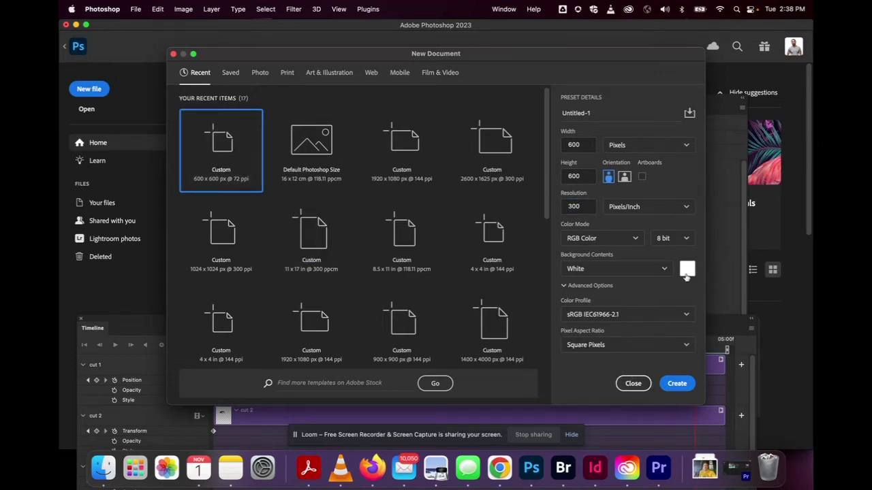
{"action": "left_click_drag", "start_coordinate": [186, 417], "coordinate": [253, 430]}
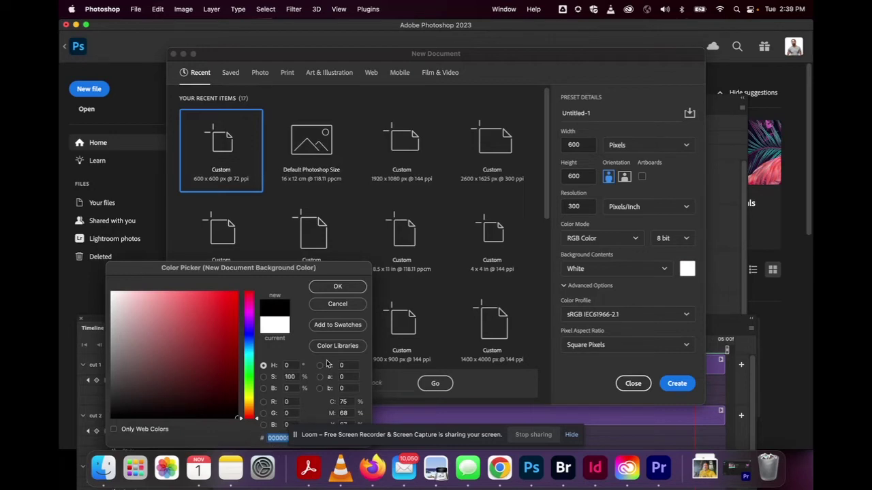
{"action": "left_click", "coordinate": [338, 287]}
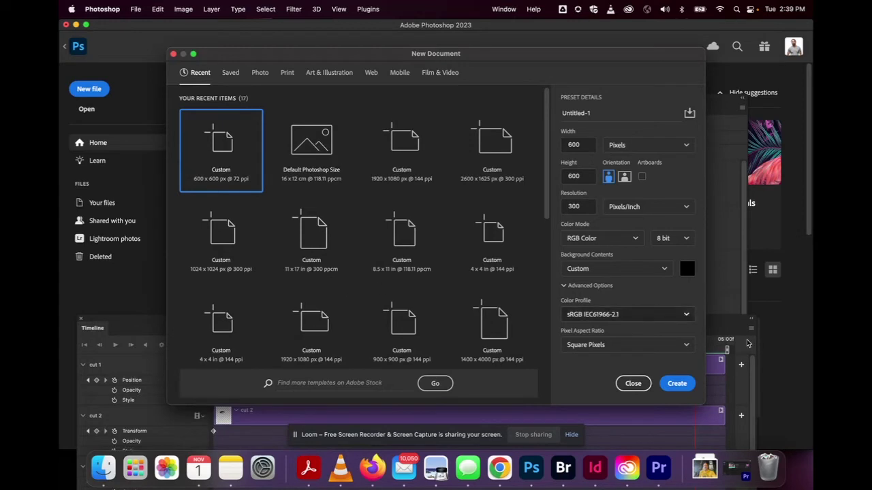
{"action": "left_click", "coordinate": [683, 385]}
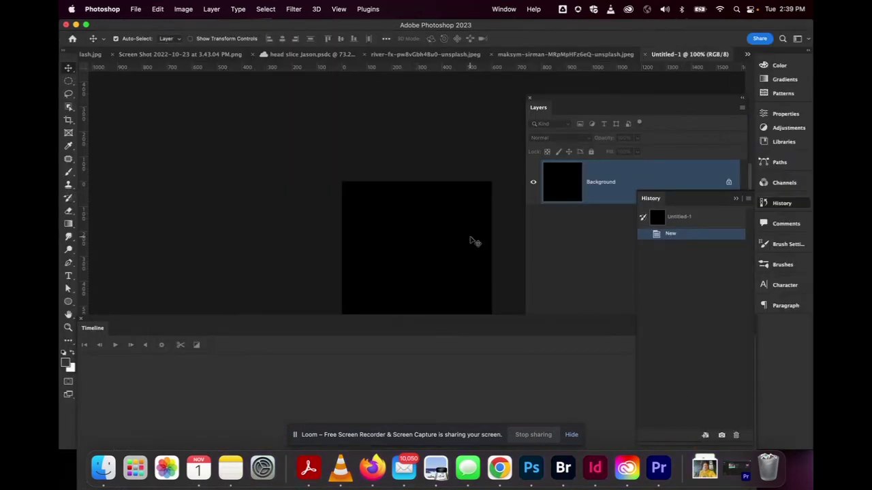
{"action": "scroll", "coordinate": [473, 241], "scroll_direction": "right", "scroll_amount": 5}
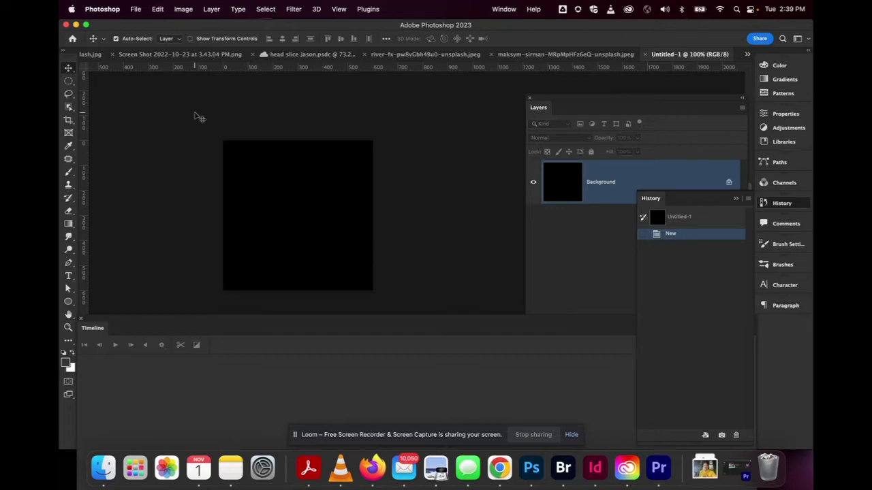
Set up the Type tool with the Proxima Nova font in the Bold style
{"action": "left_click", "coordinate": [68, 276]}
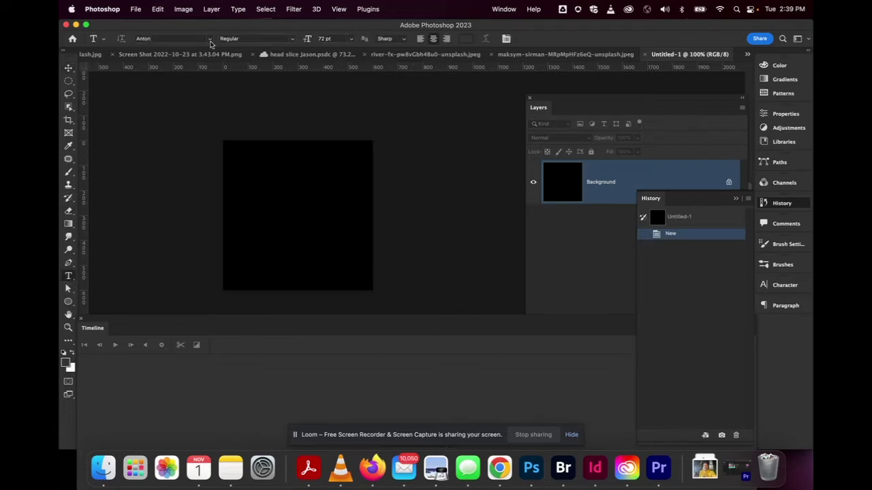
{"action": "left_click", "coordinate": [209, 39]}
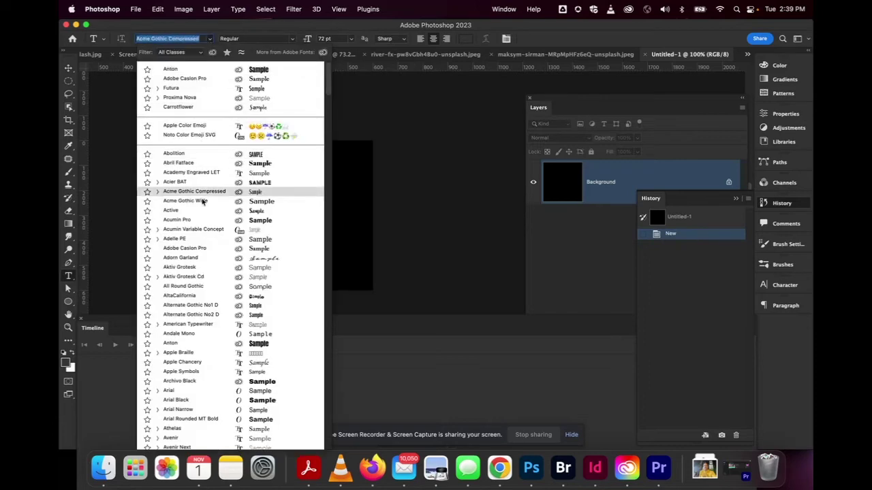
{"action": "left_click", "coordinate": [209, 101]}
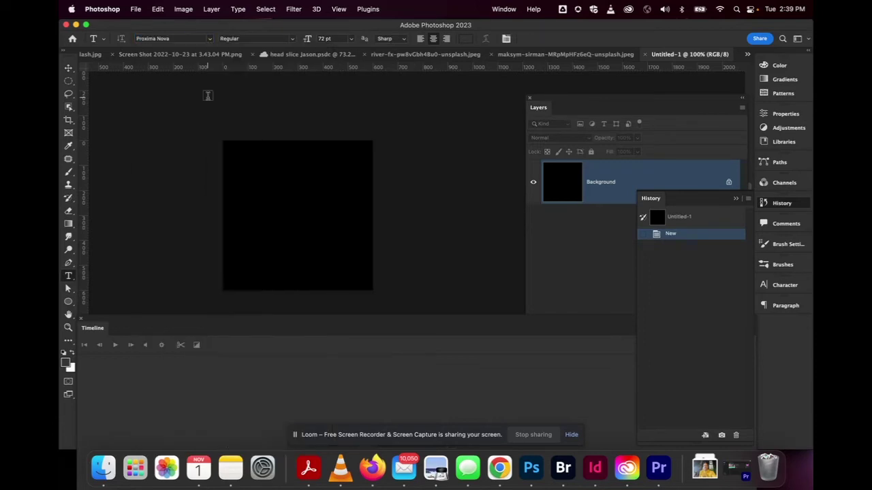
{"action": "left_click", "coordinate": [292, 41]}
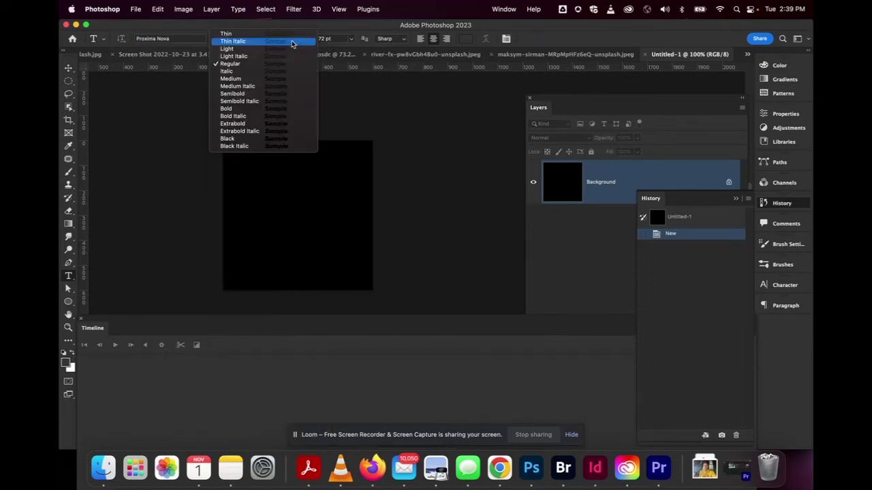
{"action": "left_click", "coordinate": [261, 112]}
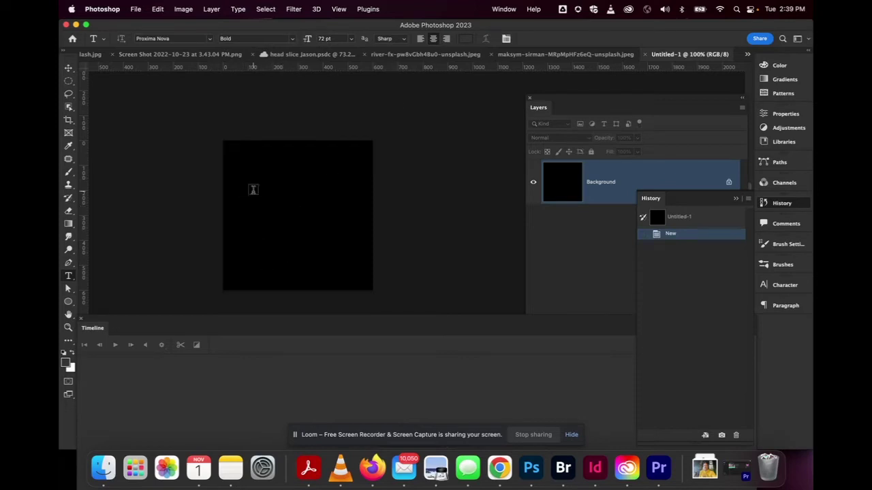
Add the text "Alphabet Project" on the black canvas, with a line break between the two words
{"action": "left_click", "coordinate": [266, 193]}
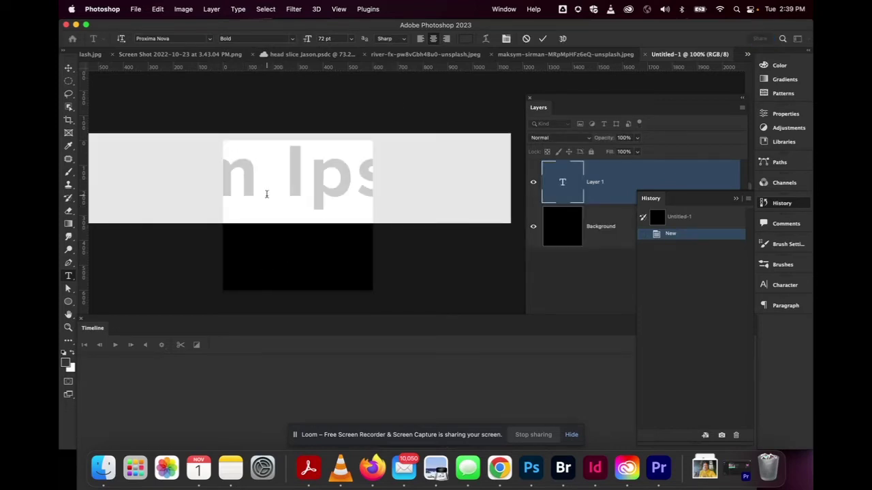
{"action": "type", "text": "A"}
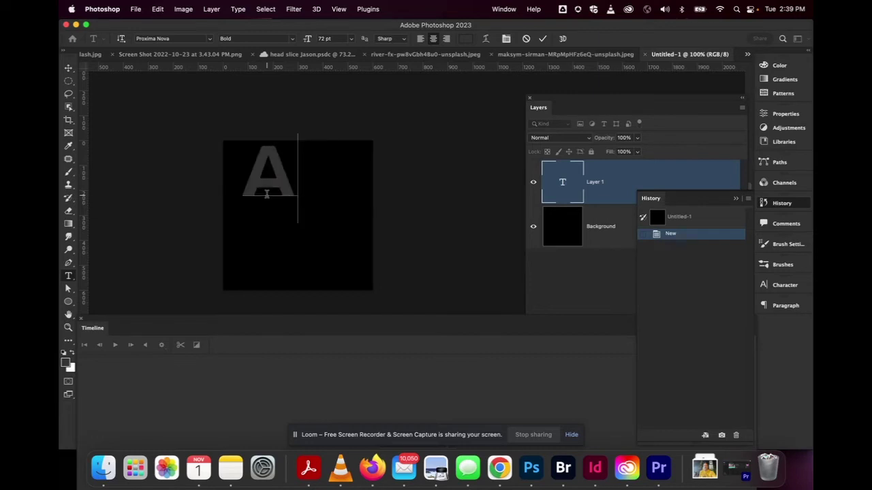
{"action": "type", "text": "lphab"}
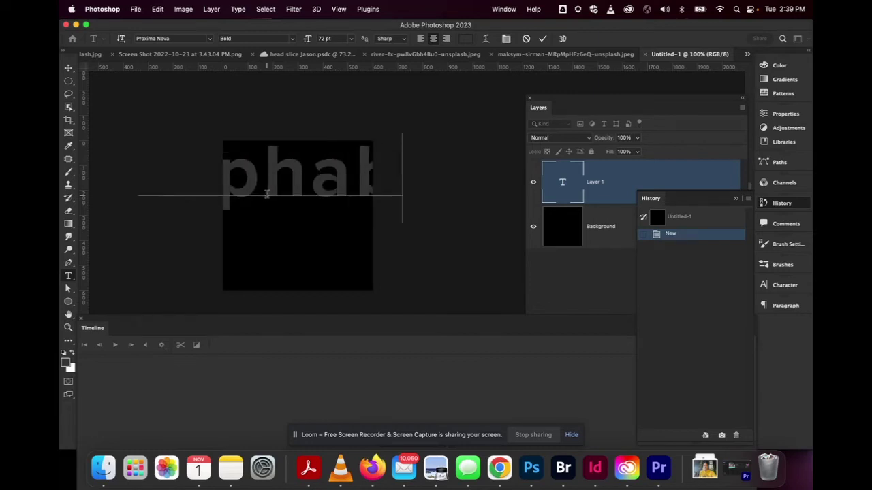
{"action": "type", "text": "etsProje"}
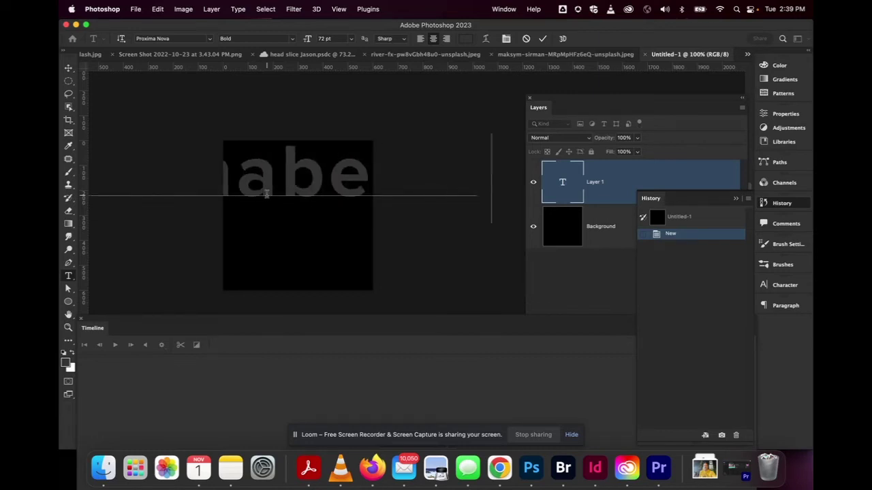
{"action": "type", "text": "ct"}
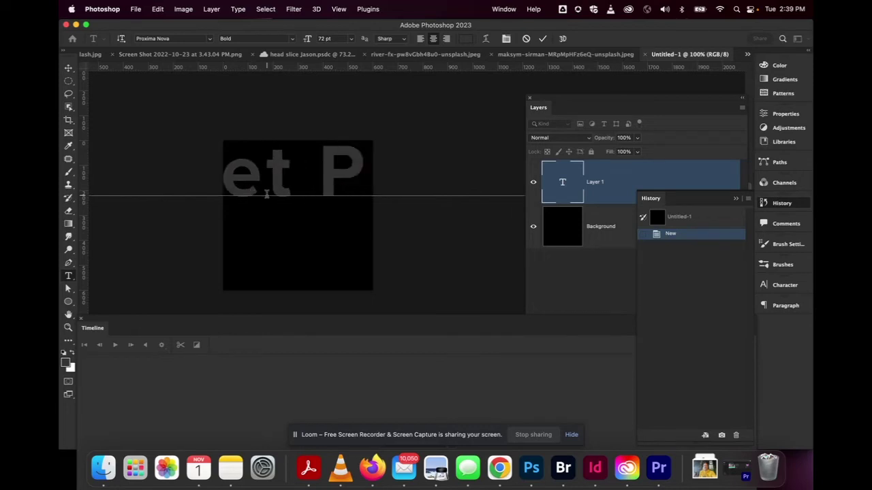
{"action": "left_click", "coordinate": [325, 187]}
{"action": "key", "text": "Return"}
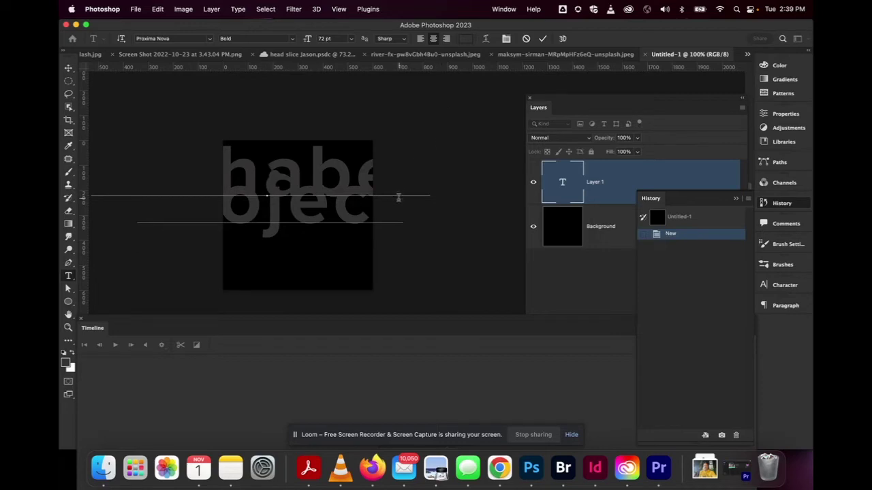
Close the Timeline and dock the floating Layers panel beside Properties, Adjustments and Libraries in the expanded panel column
{"action": "left_click", "coordinate": [507, 40]}
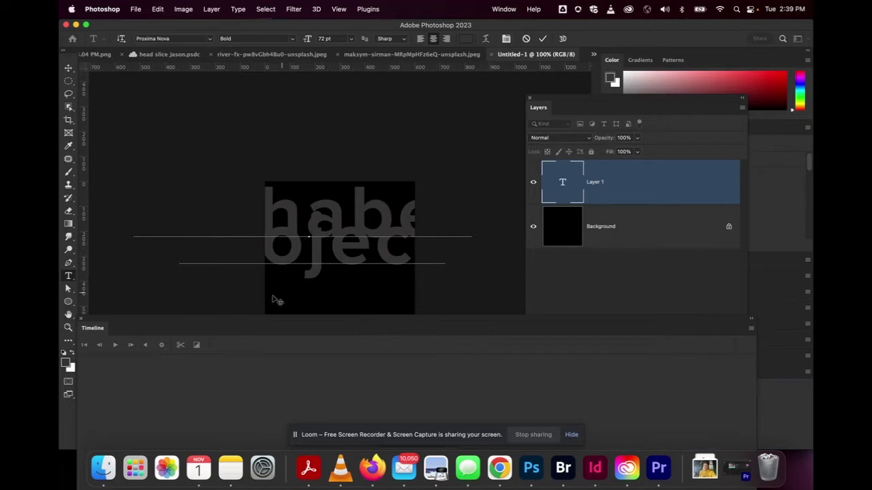
{"action": "left_click", "coordinate": [80, 325]}
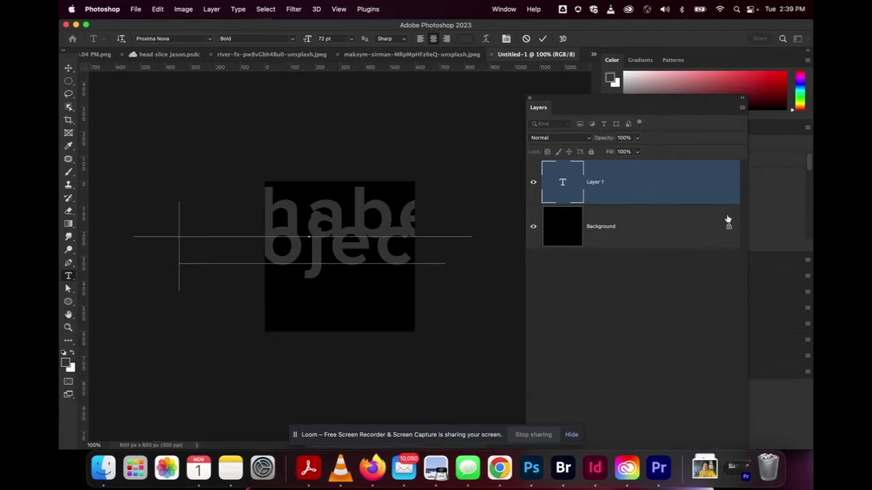
{"action": "left_click_drag", "start_coordinate": [688, 101], "coordinate": [765, 130]}
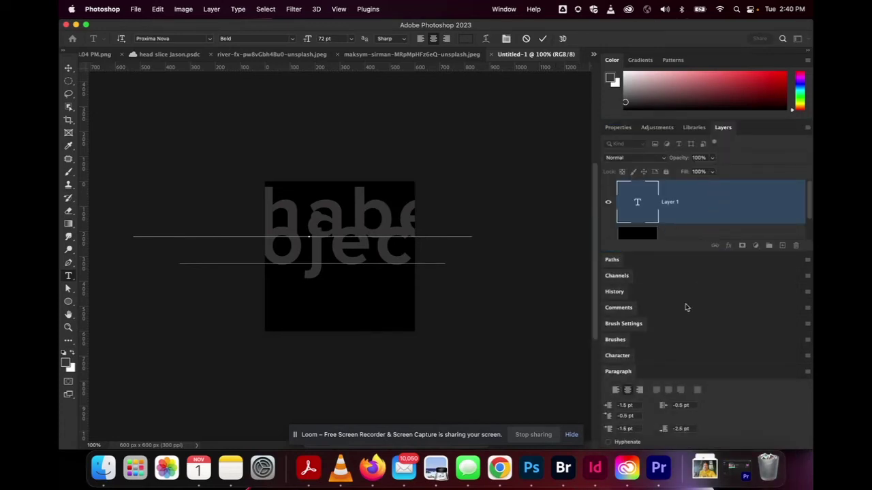
{"action": "scroll", "coordinate": [671, 384], "scroll_direction": "down", "scroll_amount": 5}
{"action": "scroll", "coordinate": [672, 384], "scroll_direction": "up", "scroll_amount": 3}
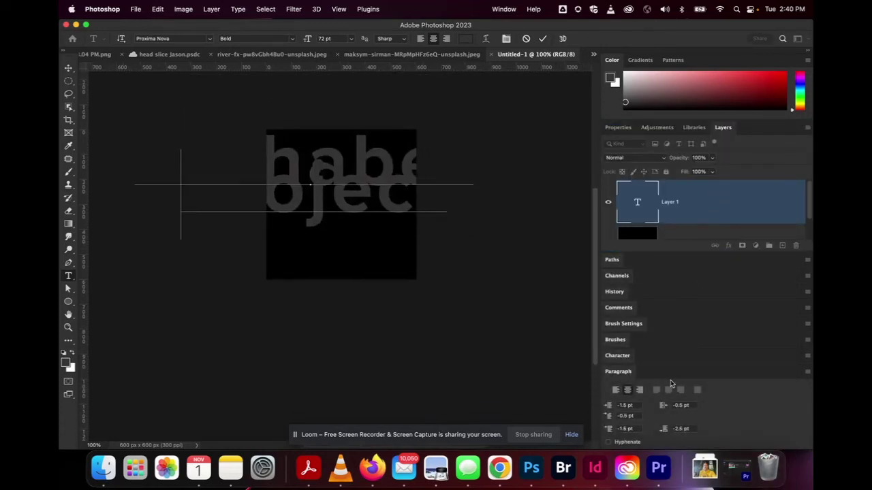
Detach the Paragraph and Character panels from the dock and place them as floating panels beside the canvas
{"action": "left_click_drag", "start_coordinate": [628, 373], "coordinate": [545, 173]}
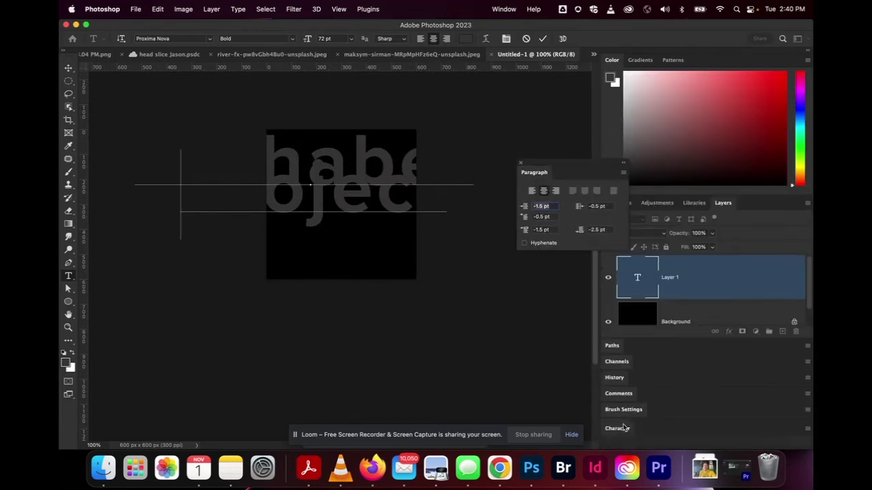
{"action": "mouse_move", "coordinate": [615, 440]}
{"action": "left_mouse_down"}
{"action": "mouse_move", "coordinate": [560, 225]}
{"action": "mouse_move", "coordinate": [552, 304]}
{"action": "mouse_move", "coordinate": [541, 305]}
{"action": "left_mouse_up"}
{"action": "left_click", "coordinate": [493, 315]}
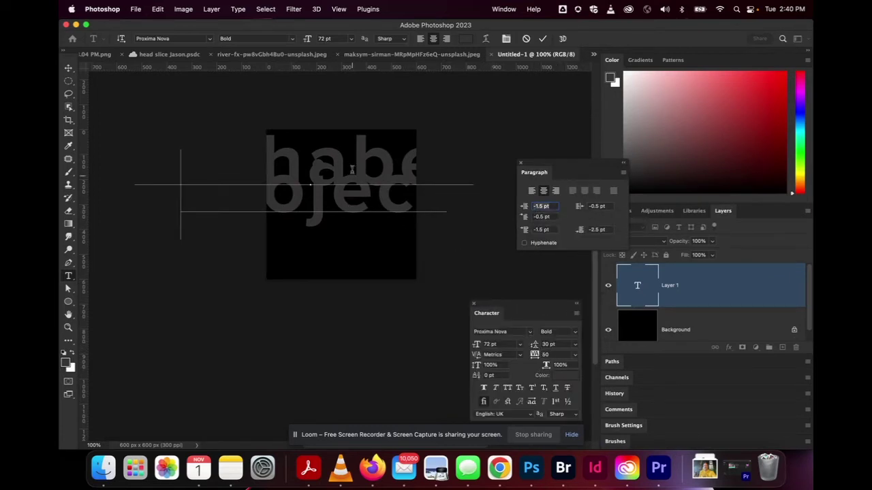
Set the leading of the whole "Alphabet Project" text layer to Auto
{"action": "left_click", "coordinate": [576, 349]}
{"action": "left_click", "coordinate": [561, 353]}
{"action": "left_click", "coordinate": [637, 289]}
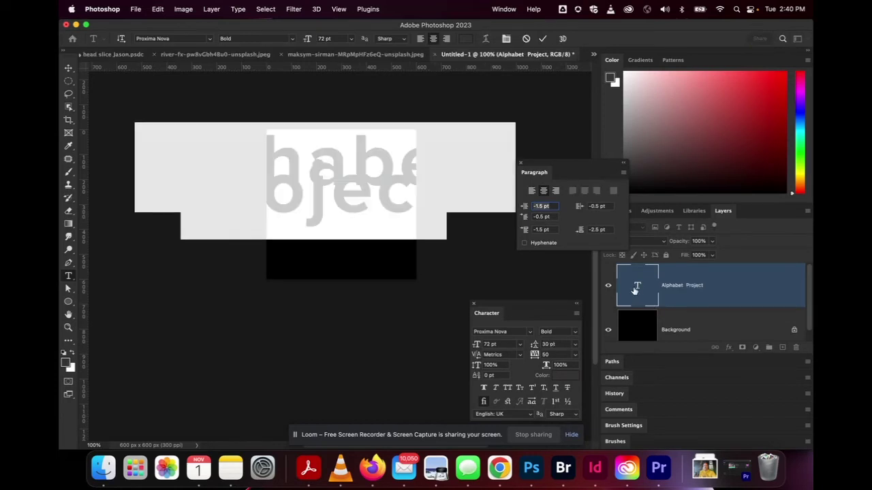
{"action": "left_click", "coordinate": [575, 345]}
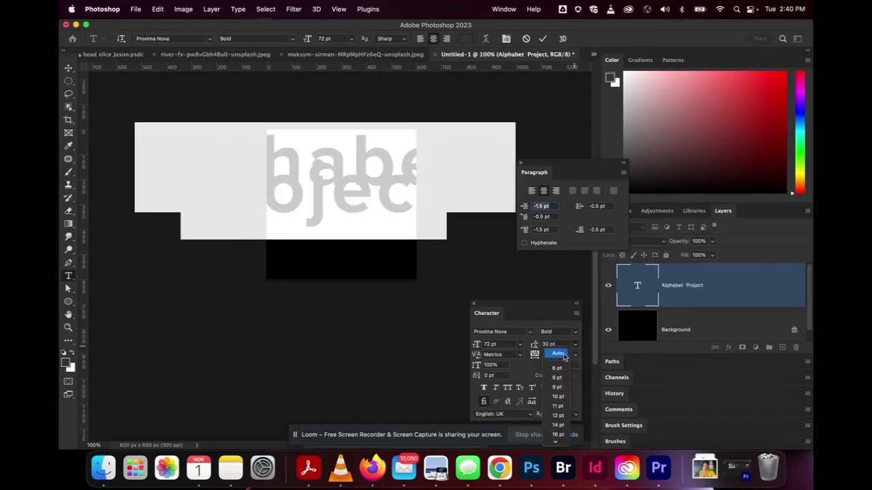
{"action": "left_click", "coordinate": [562, 354]}
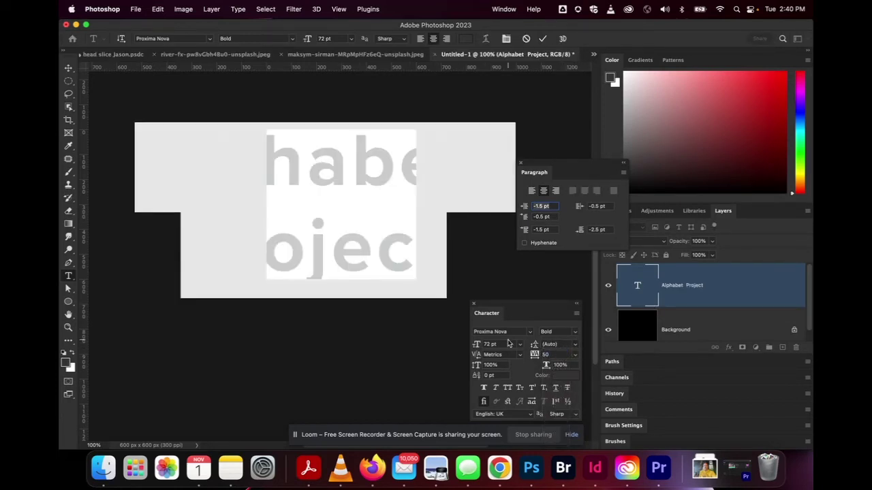
Reduce the font size of the "Alphabet Project" text to 17 pt
{"action": "left_click", "coordinate": [487, 344]}
{"action": "scroll", "coordinate": [501, 344], "scroll_direction": "up", "scroll_amount": 5}
{"action": "scroll", "coordinate": [501, 344], "scroll_direction": "down", "scroll_amount": 20}
{"action": "scroll", "coordinate": [500, 344], "scroll_direction": "down", "scroll_amount": 20}
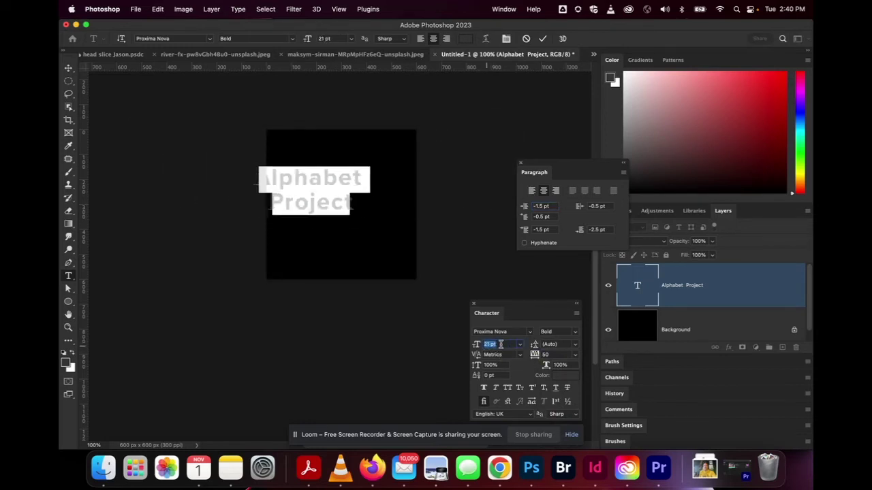
{"action": "scroll", "coordinate": [500, 344], "scroll_direction": "down", "scroll_amount": 1}
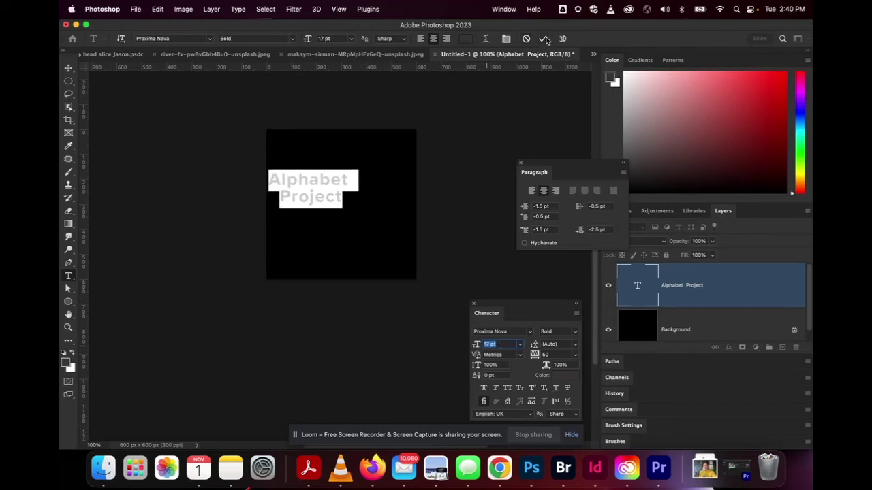
Change the title text colour to pure white (ffffff) and commit the text edit
{"action": "left_click", "coordinate": [465, 39]}
{"action": "left_click", "coordinate": [119, 294]}
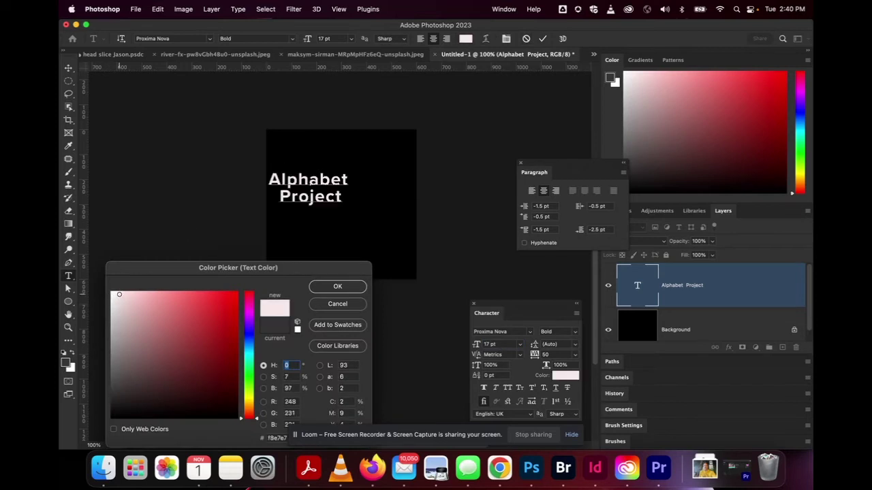
{"action": "left_click_drag", "start_coordinate": [119, 294], "coordinate": [86, 267]}
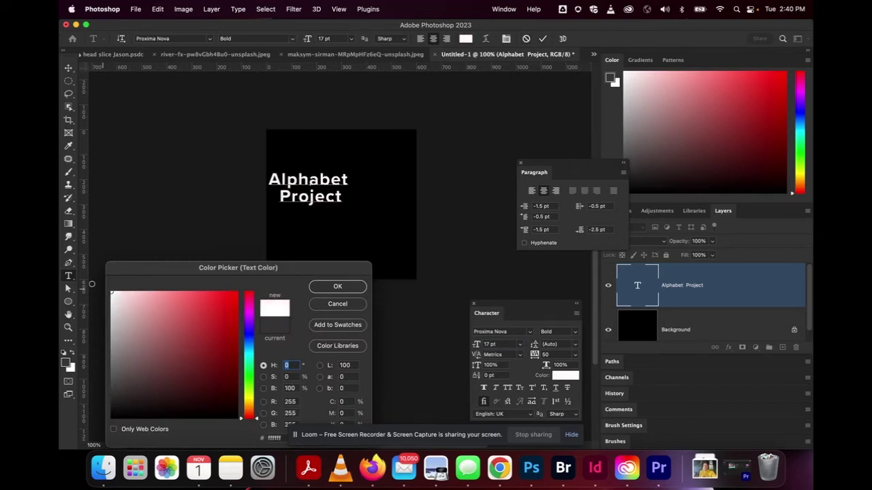
{"action": "left_click", "coordinate": [336, 287]}
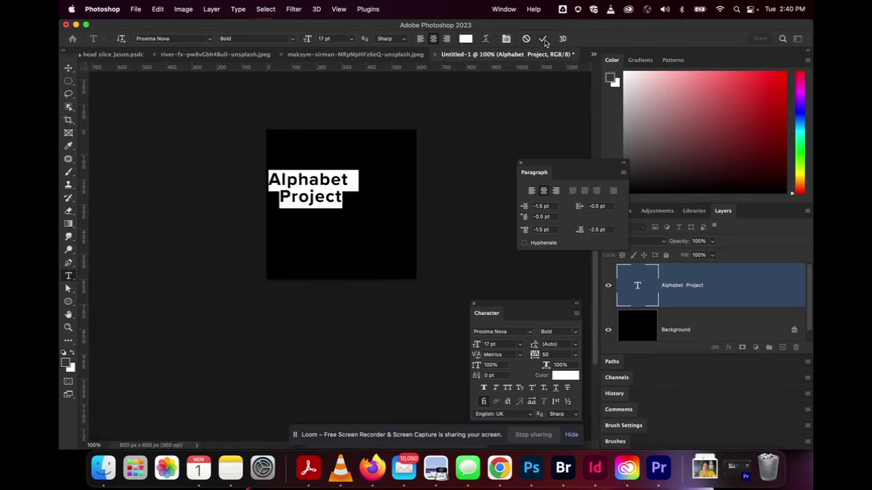
{"action": "left_click", "coordinate": [542, 38]}
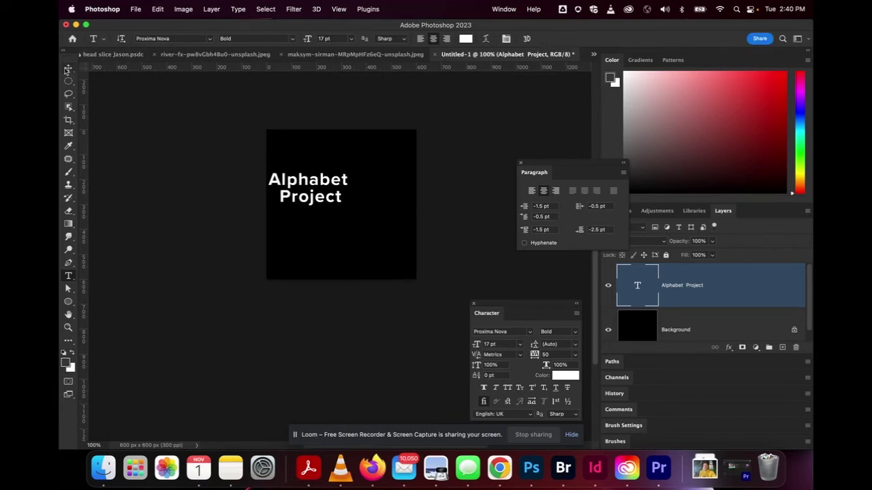
Move the "Alphabet Project" text to the centre of the black canvas, snapping to both centre guides
{"action": "left_click", "coordinate": [69, 69]}
{"action": "left_click_drag", "start_coordinate": [312, 198], "coordinate": [343, 215]}
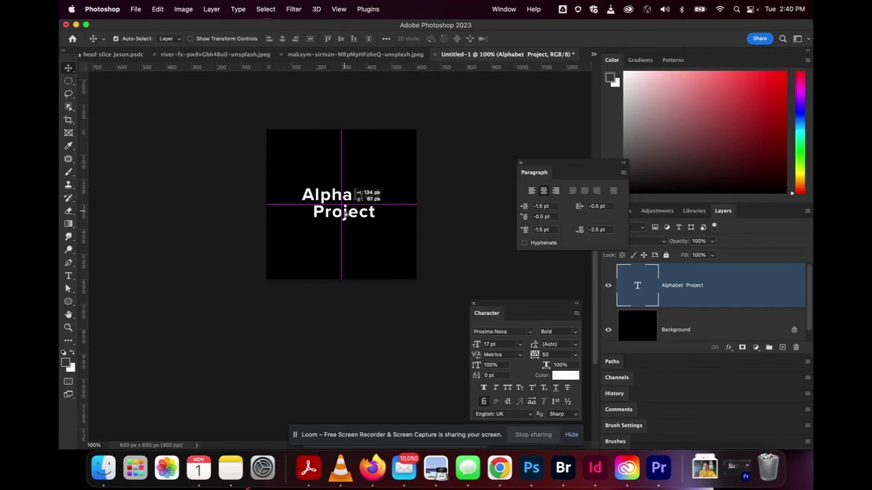
{"action": "left_click_drag", "start_coordinate": [344, 214], "coordinate": [344, 214]}
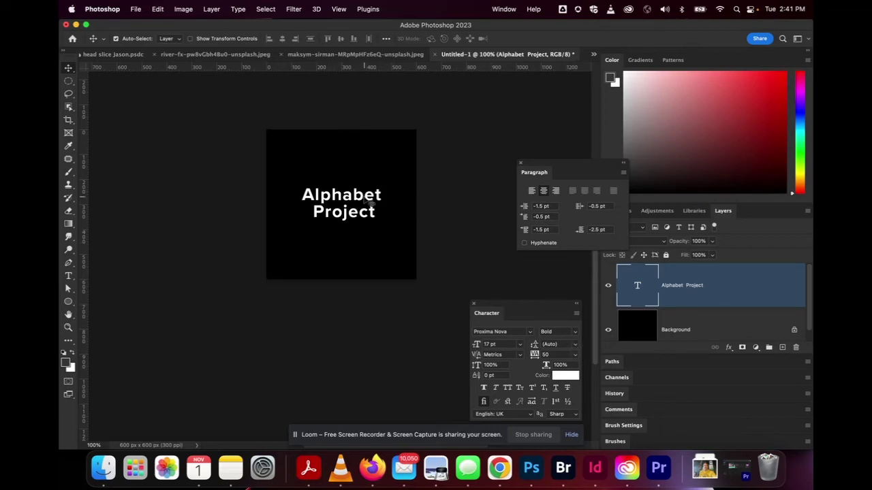
Export the tile as a 600 x 600 px JPG named Untitled-1 to the Alphabet folder in Google Drive's 1A-Google Drive Work/1121 Photography
{"action": "left_click", "coordinate": [137, 9]}
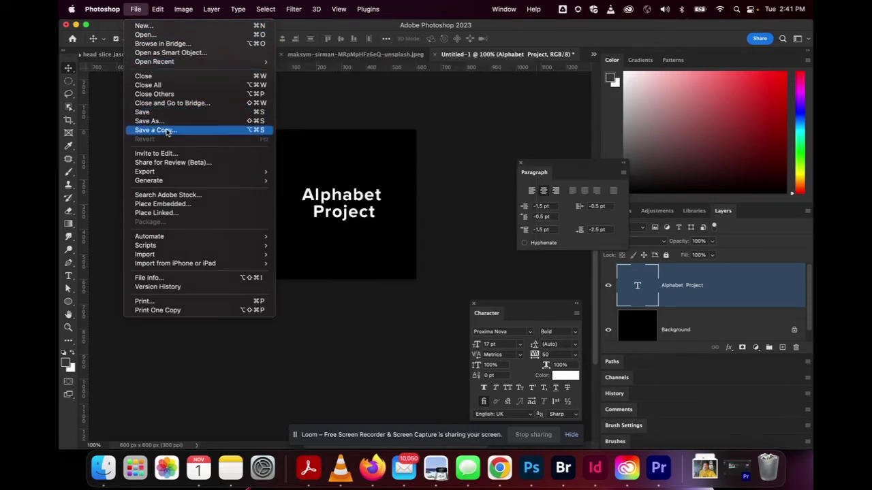
{"action": "mouse_move", "coordinate": [181, 175]}
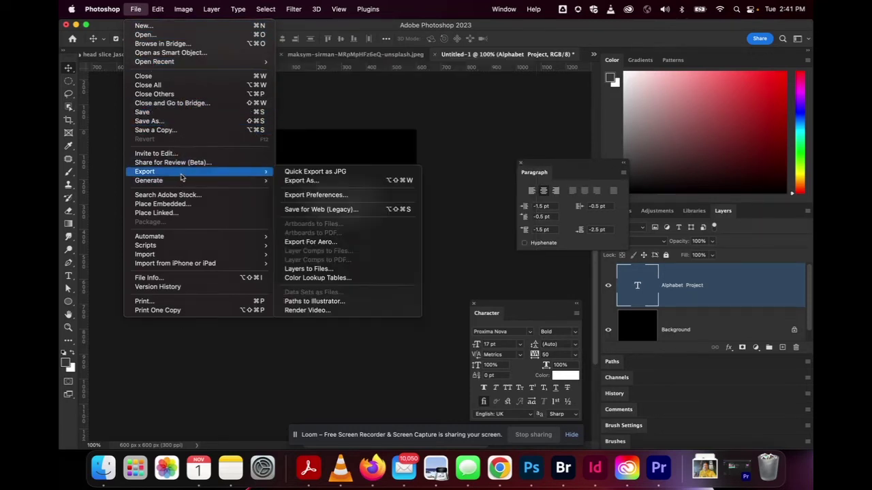
{"action": "left_click", "coordinate": [332, 182]}
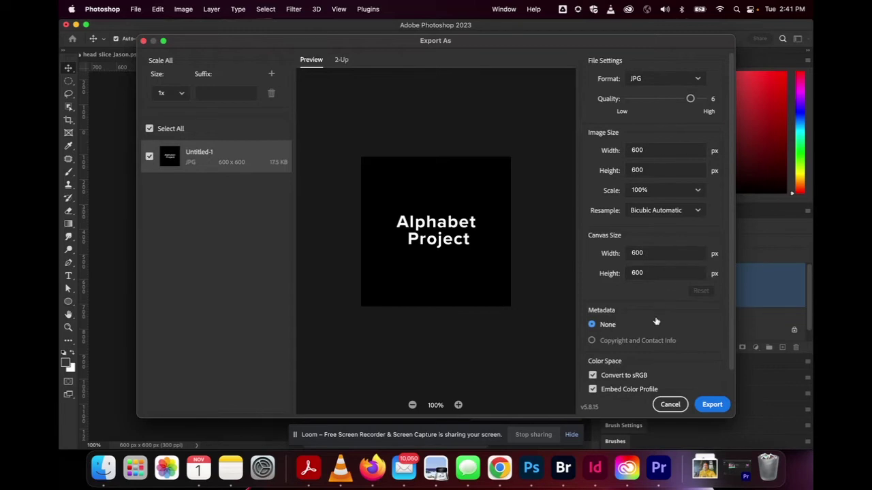
{"action": "left_click", "coordinate": [711, 404]}
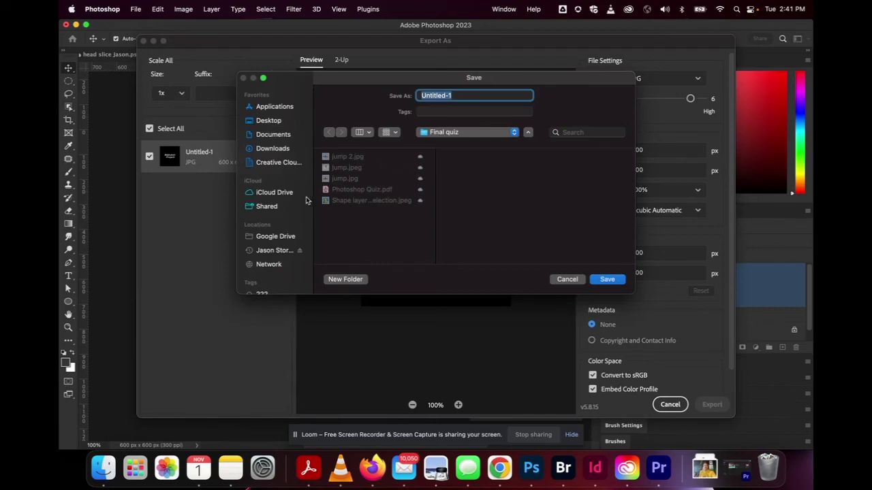
{"action": "left_click", "coordinate": [276, 239]}
{"action": "left_click", "coordinate": [371, 157]}
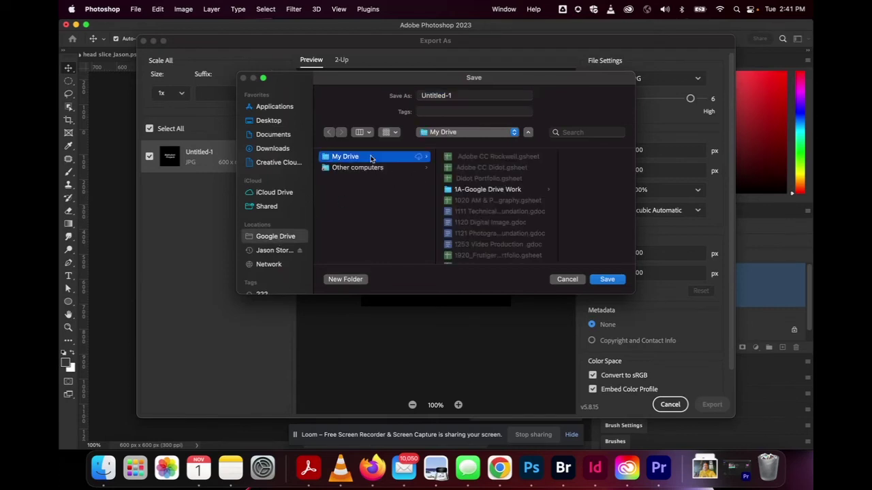
{"action": "left_click", "coordinate": [512, 190]}
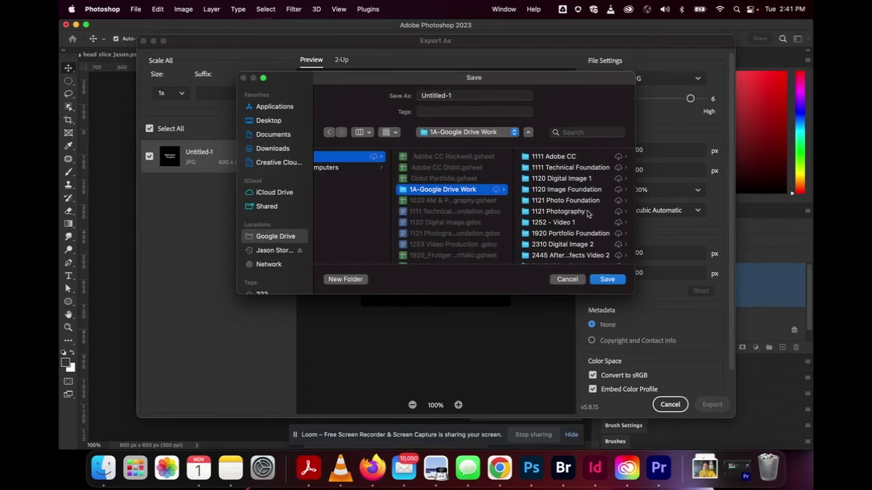
{"action": "left_click", "coordinate": [587, 213]}
{"action": "left_click", "coordinate": [575, 180]}
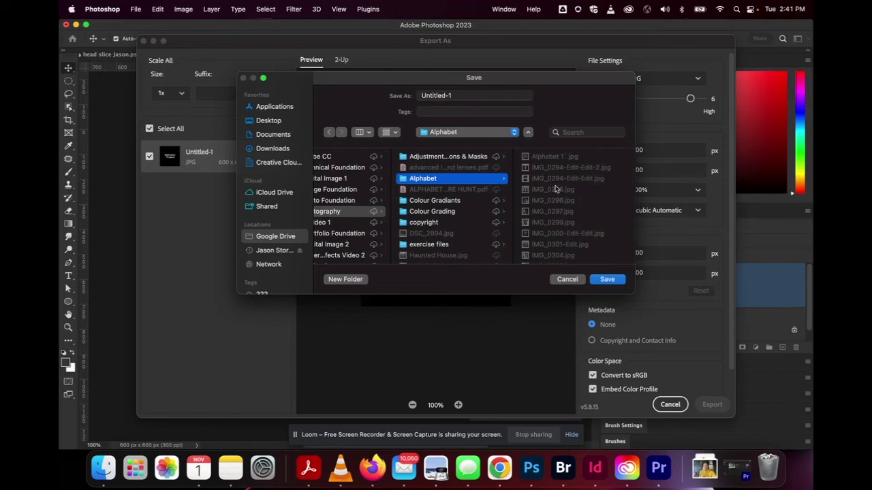
{"action": "scroll", "coordinate": [563, 212], "scroll_direction": "down", "scroll_amount": 10}
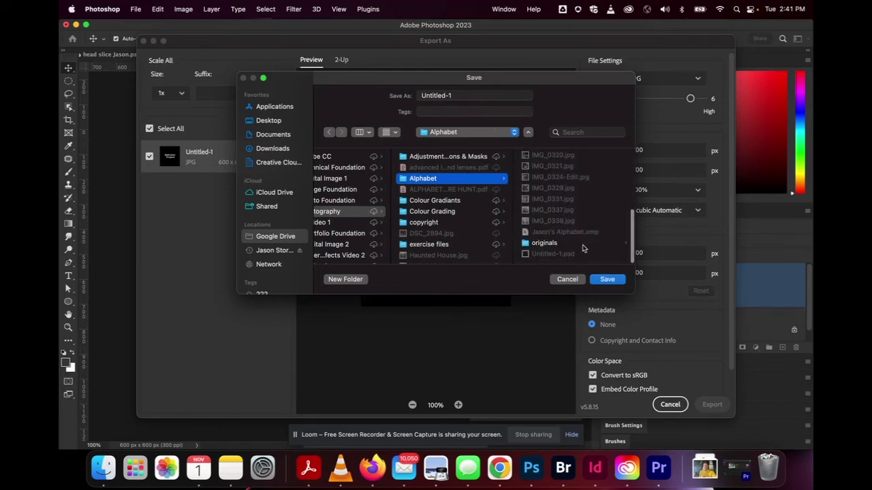
{"action": "left_click", "coordinate": [607, 279]}
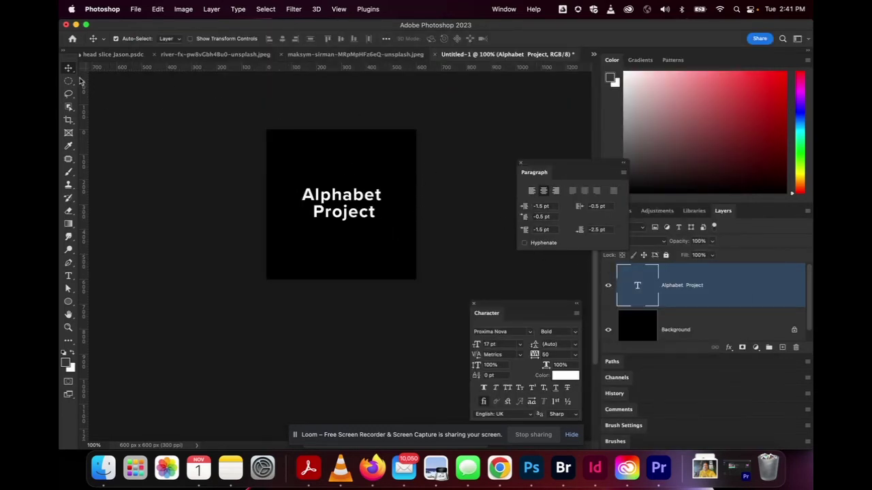
Replace the title text with "By" followed by the author's first and last names, each on its own line
{"action": "double_click", "coordinate": [637, 286]}
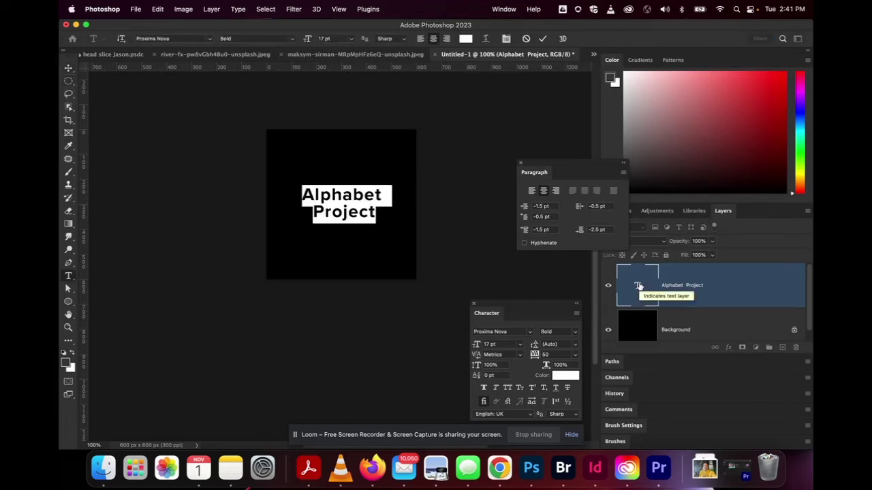
{"action": "type", "text": "By"}
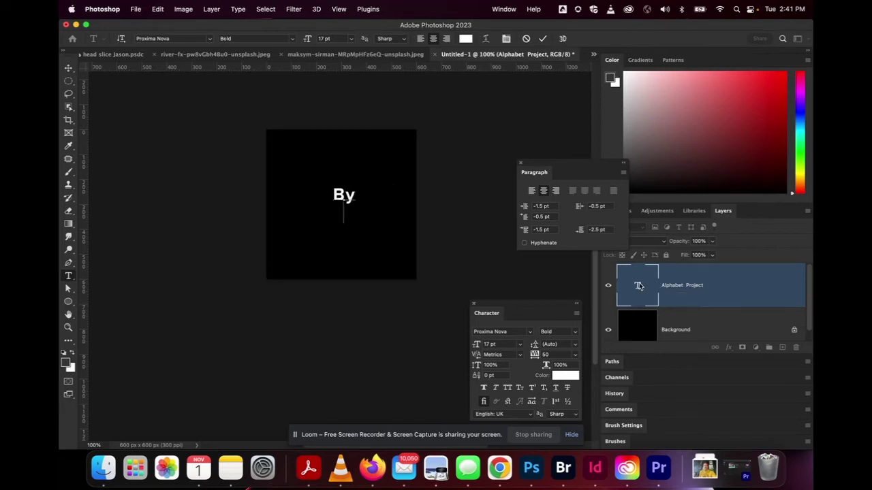
{"action": "type", "text": "Jason "}
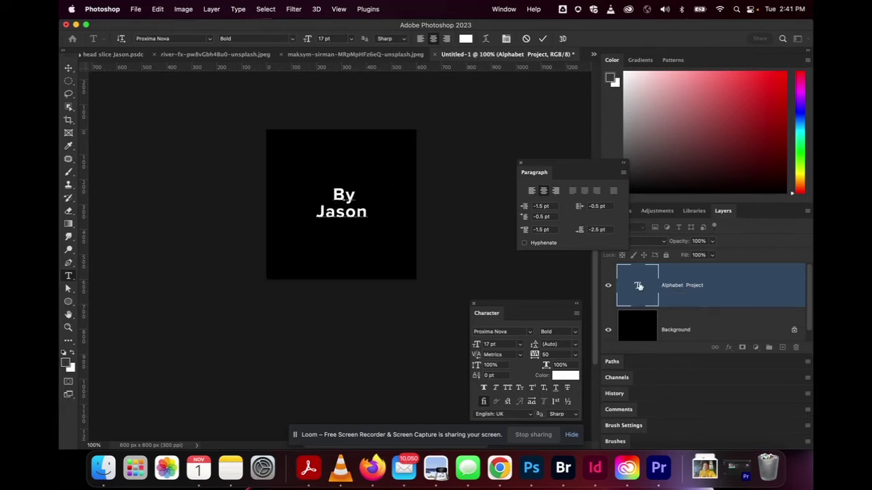
{"action": "type", "text": "LaChance"}
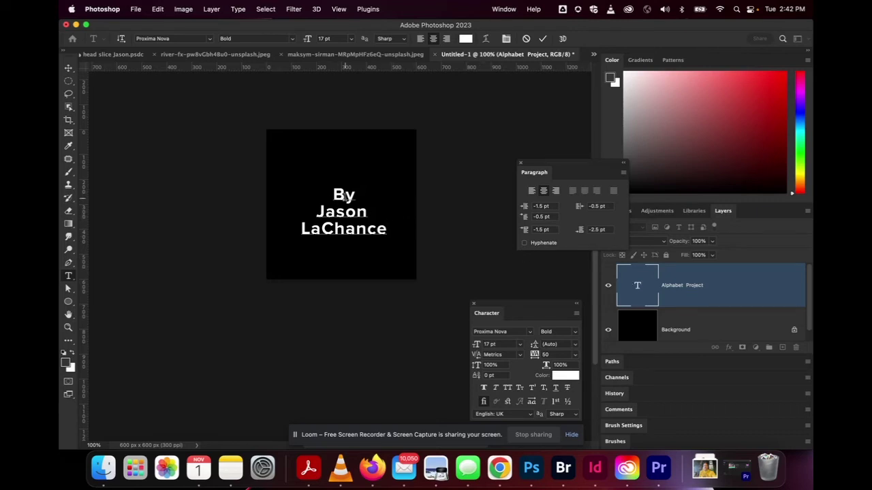
Change the byline's "By" to lowercase "by", keeping it on a separate line above the author's name
{"action": "left_click", "coordinate": [317, 212]}
{"action": "key", "text": "BackSpace"}
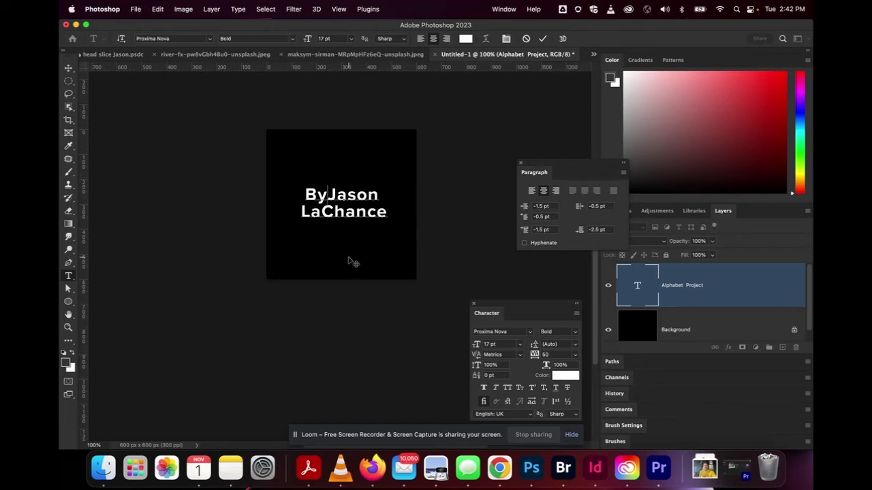
{"action": "left_click_drag", "start_coordinate": [304, 195], "coordinate": [312, 195]}
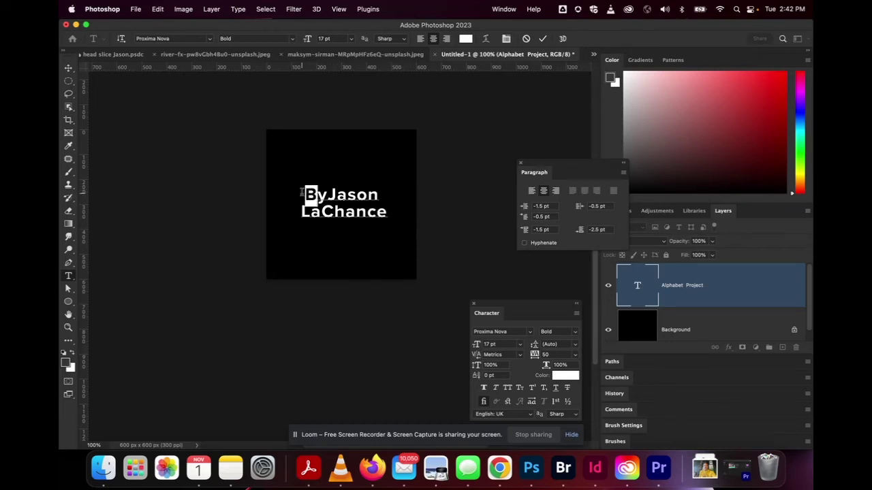
{"action": "type", "text": "b"}
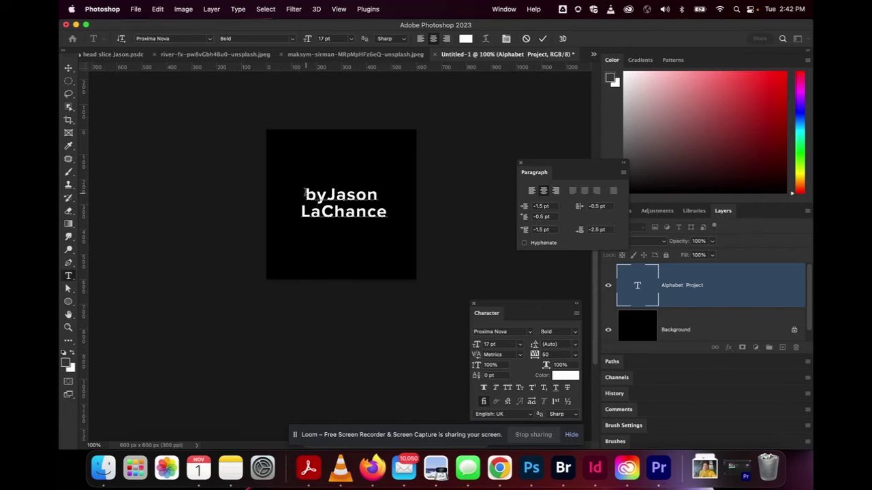
{"action": "left_click", "coordinate": [328, 197]}
{"action": "key", "text": "Return"}
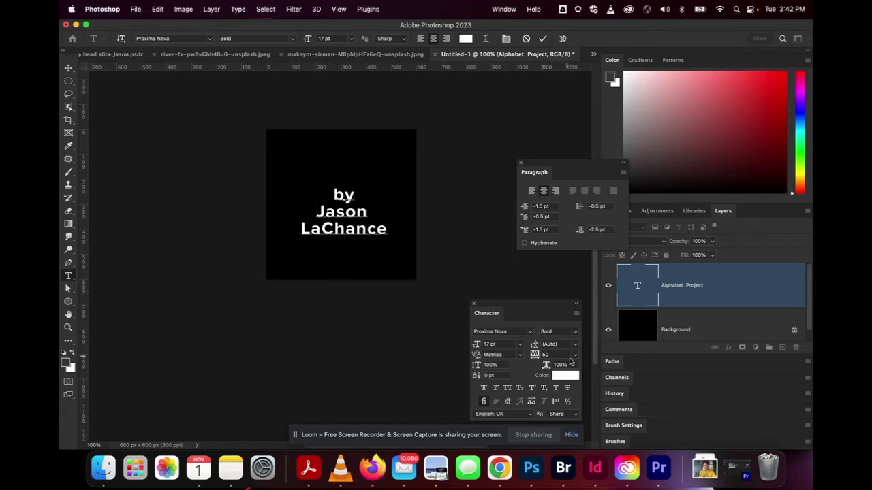
Left-align all three lines of the byline text layer
{"action": "left_click", "coordinate": [532, 191]}
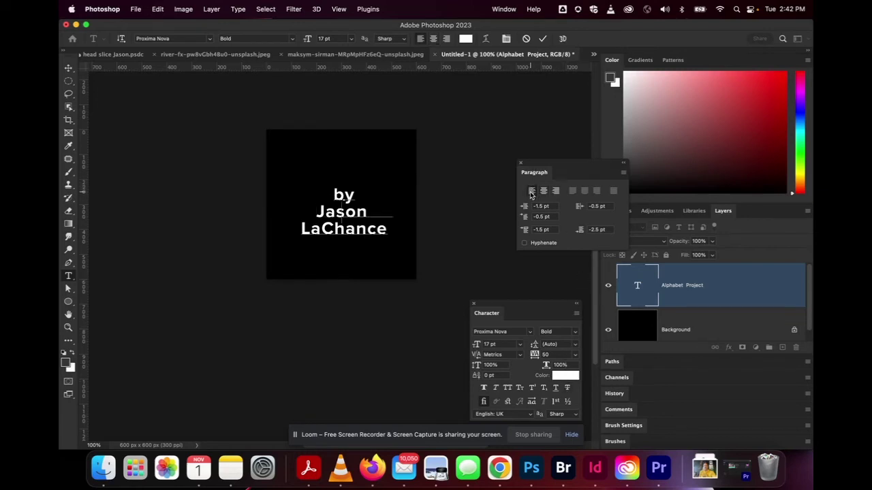
{"action": "key", "text": "Escape"}
{"action": "key", "text": "v"}
{"action": "double_click", "coordinate": [638, 285]}
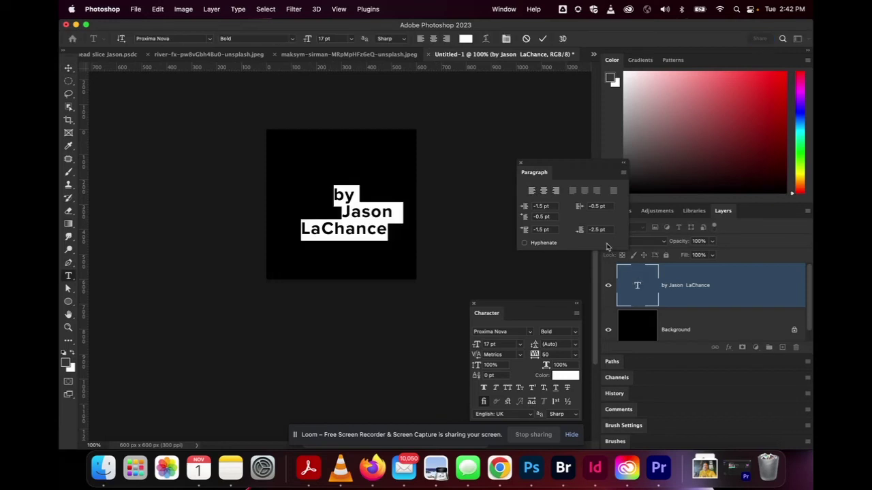
{"action": "left_click", "coordinate": [532, 192]}
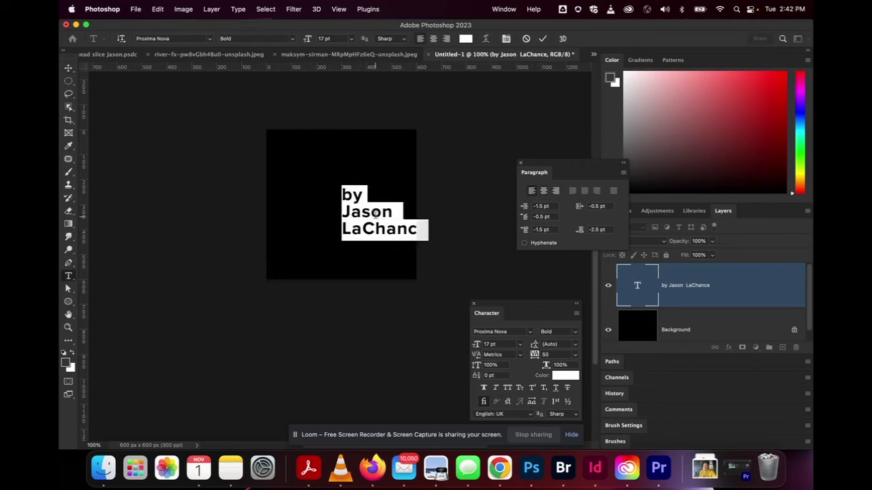
Move the byline text to the lower-left corner area of the black canvas
{"action": "left_click", "coordinate": [68, 68]}
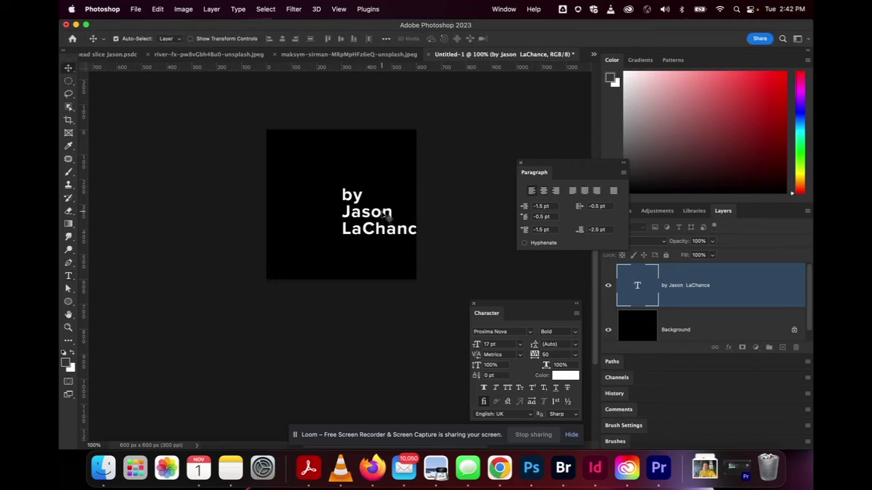
{"action": "left_click_drag", "start_coordinate": [385, 215], "coordinate": [320, 208]}
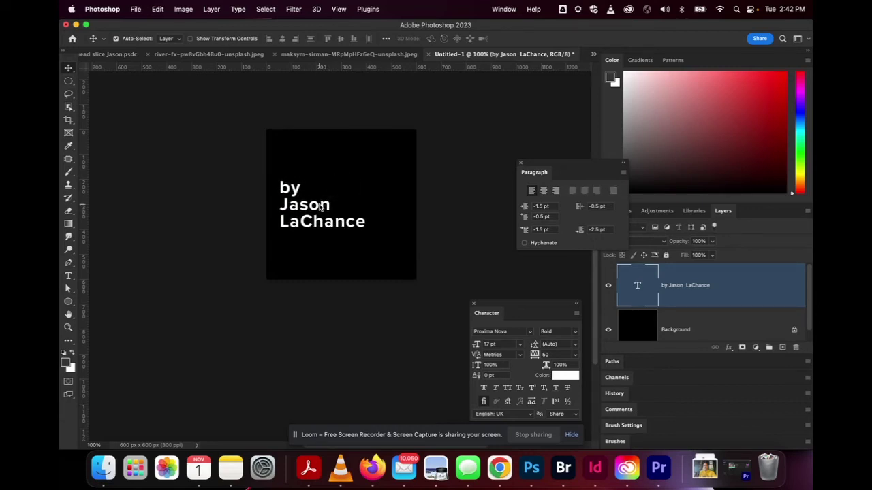
{"action": "left_click_drag", "start_coordinate": [320, 207], "coordinate": [314, 249]}
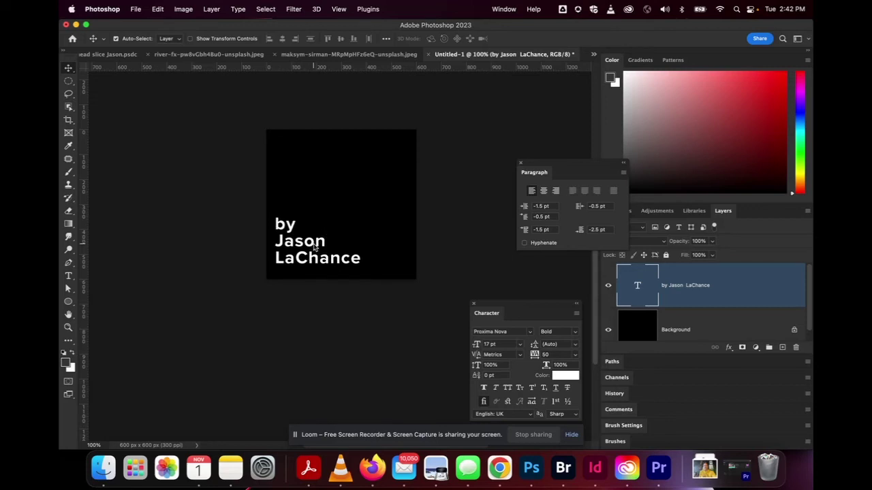
Right-align the byline text and move it to the lower-right corner area of the black canvas
{"action": "left_click", "coordinate": [555, 191]}
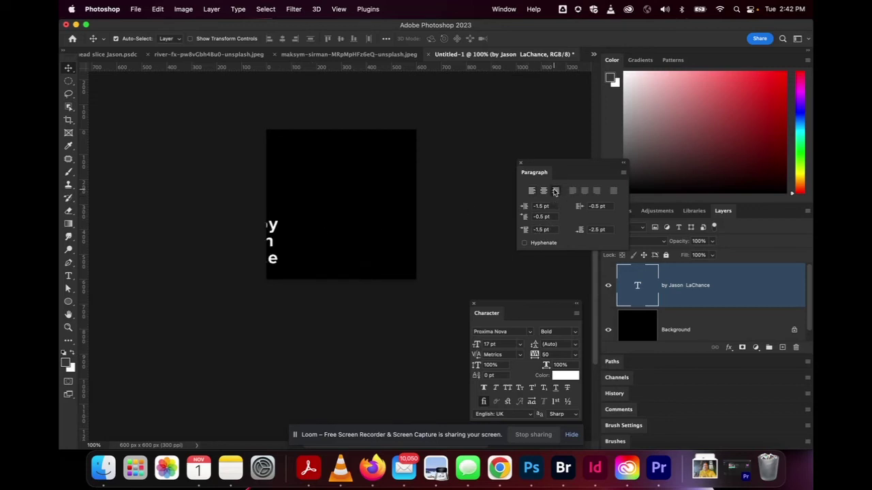
{"action": "left_click_drag", "start_coordinate": [278, 231], "coordinate": [404, 232]}
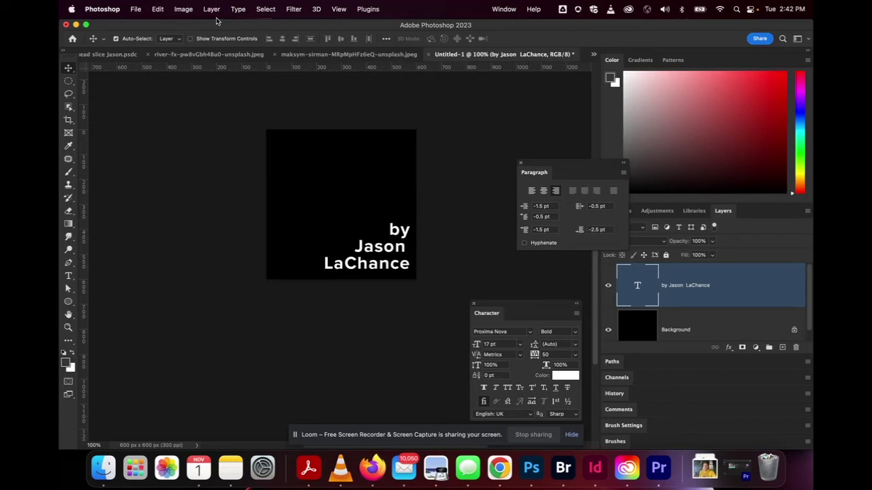
Export the byline tile as a JPG into the Alphabet folder, naming it "by" followed by the author's first name
{"action": "left_click", "coordinate": [136, 10]}
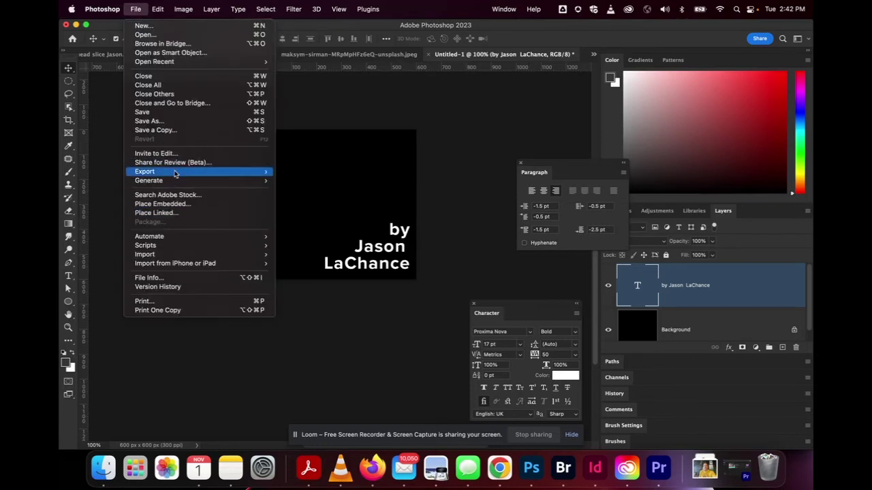
{"action": "mouse_move", "coordinate": [176, 175]}
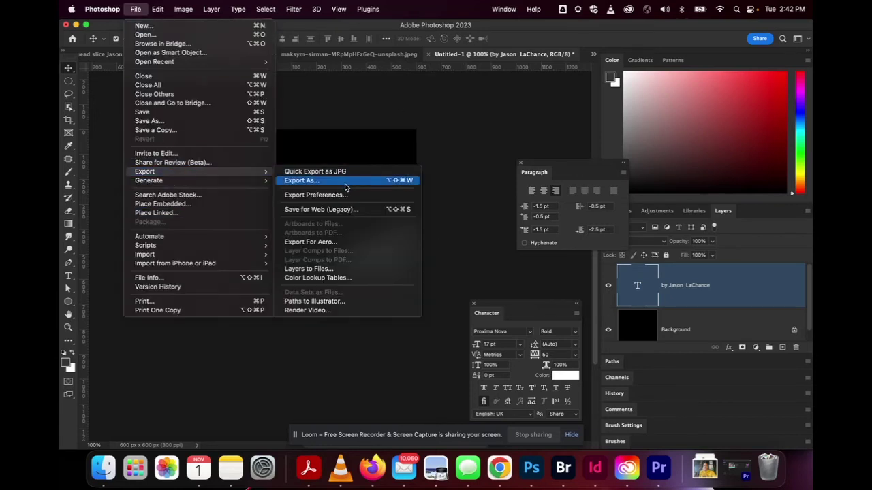
{"action": "left_click", "coordinate": [345, 188]}
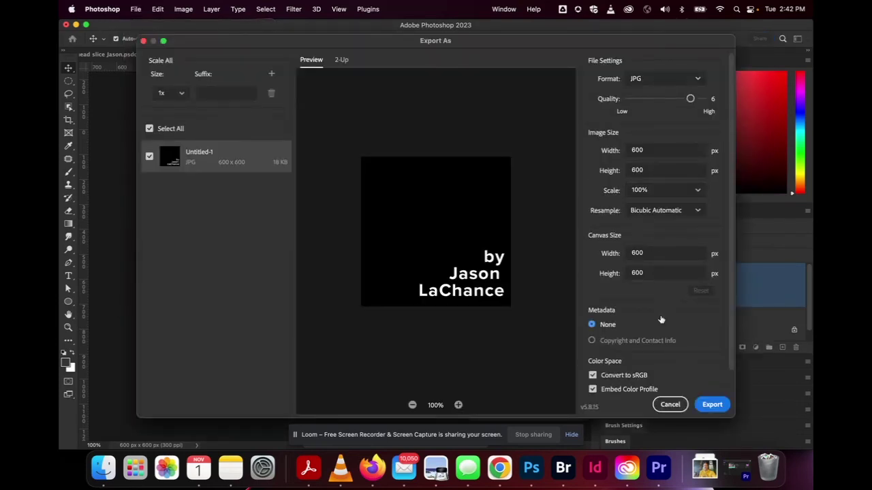
{"action": "left_click", "coordinate": [711, 404]}
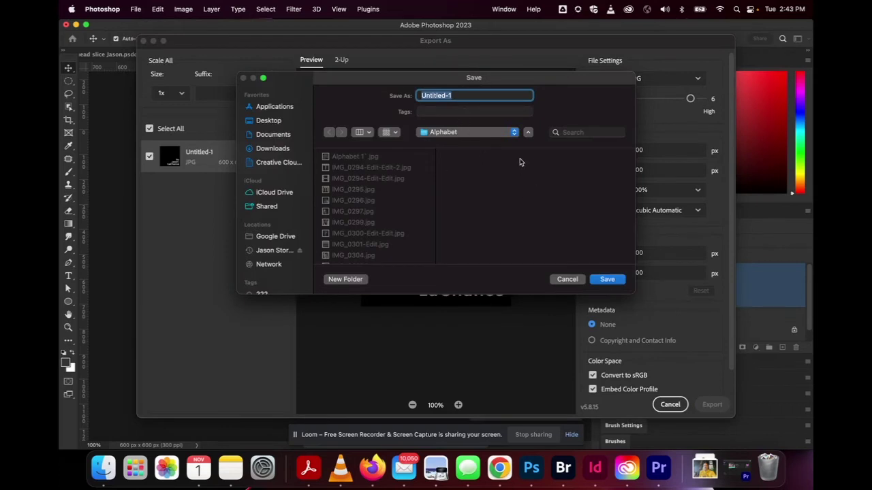
{"action": "type", "text": "by jason"}
{"action": "left_click", "coordinate": [616, 282]}
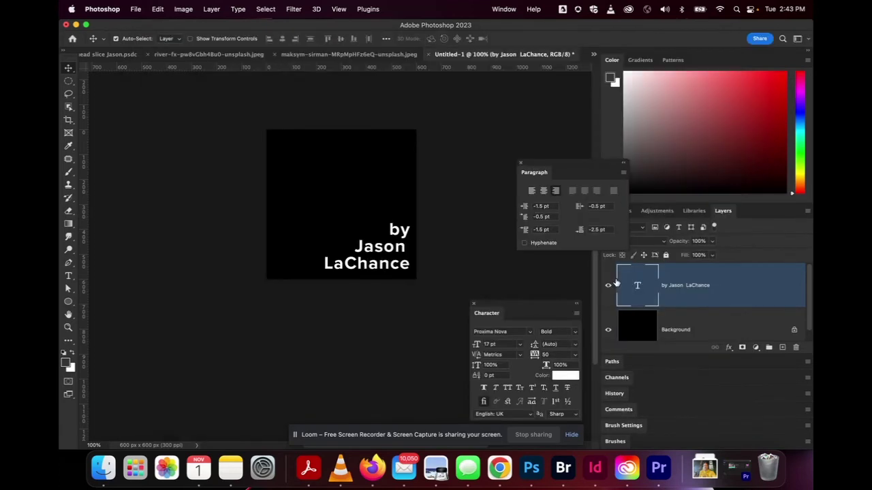
Switch to Bridge, check the title tile in the Alphabet folder, and open the Output workspace
{"action": "left_click", "coordinate": [563, 468]}
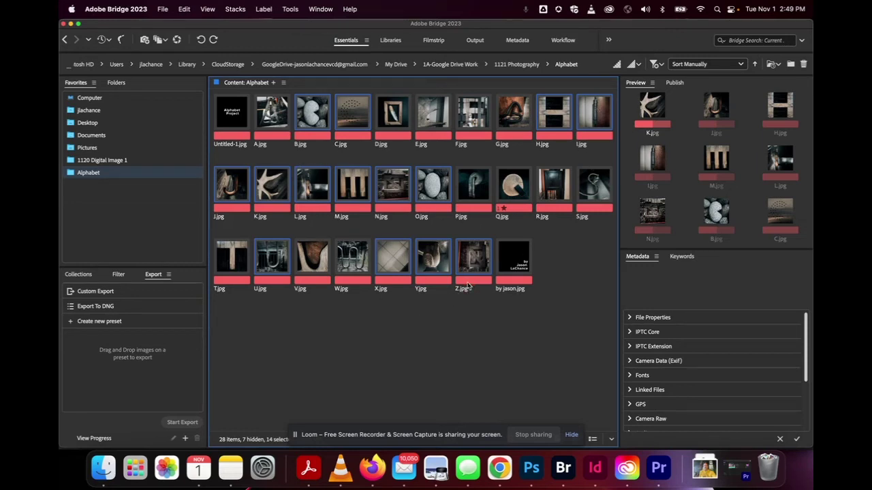
{"action": "left_click", "coordinate": [234, 122]}
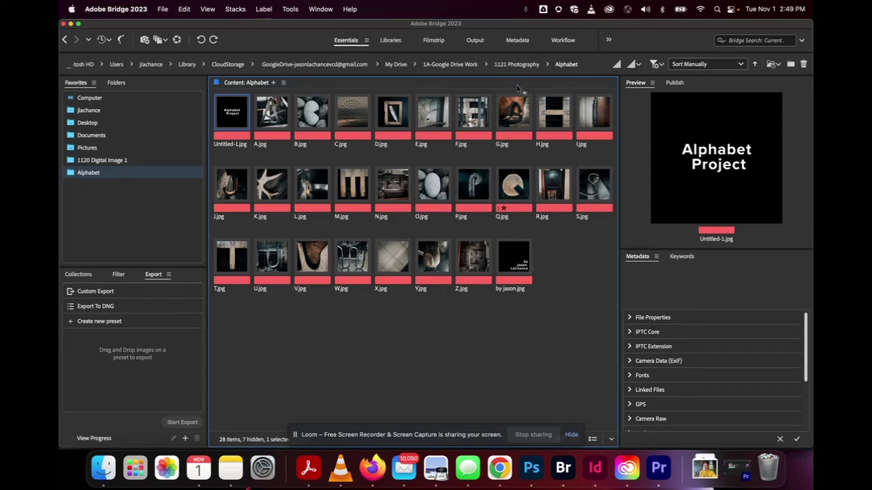
{"action": "left_click", "coordinate": [506, 344]}
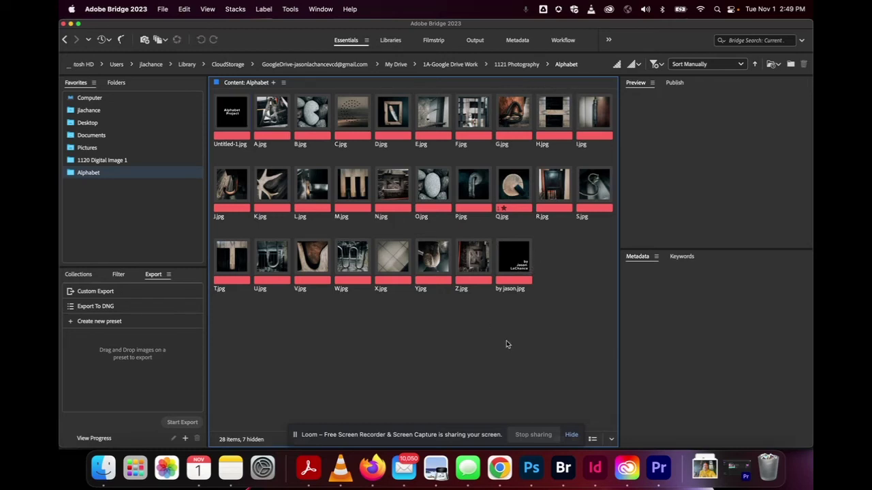
{"action": "left_click", "coordinate": [475, 40]}
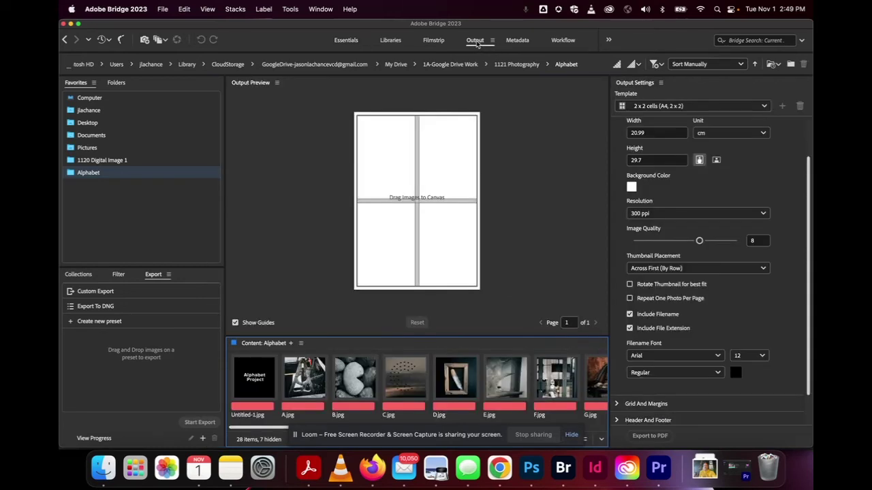
Choose the Custom output template and set the page to 8.5 inches wide by 11 inches high
{"action": "left_click", "coordinate": [752, 109]}
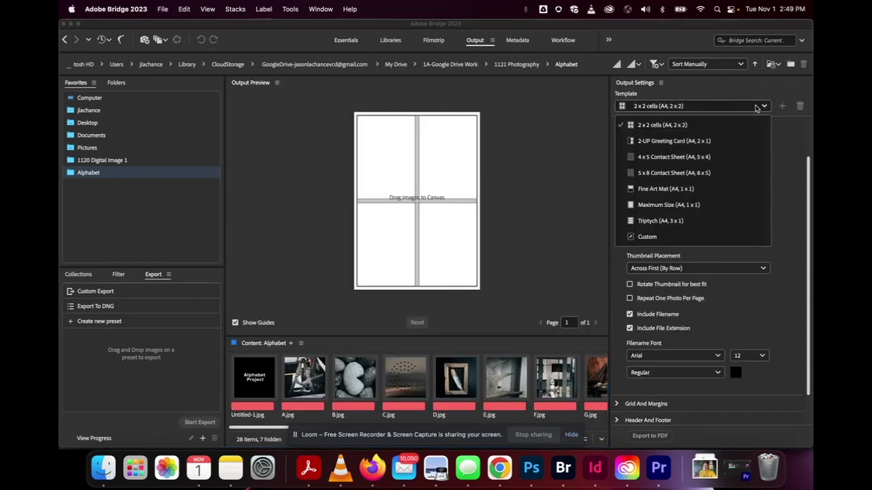
{"action": "left_click", "coordinate": [686, 236]}
{"action": "left_click", "coordinate": [722, 133]}
{"action": "left_click", "coordinate": [701, 148]}
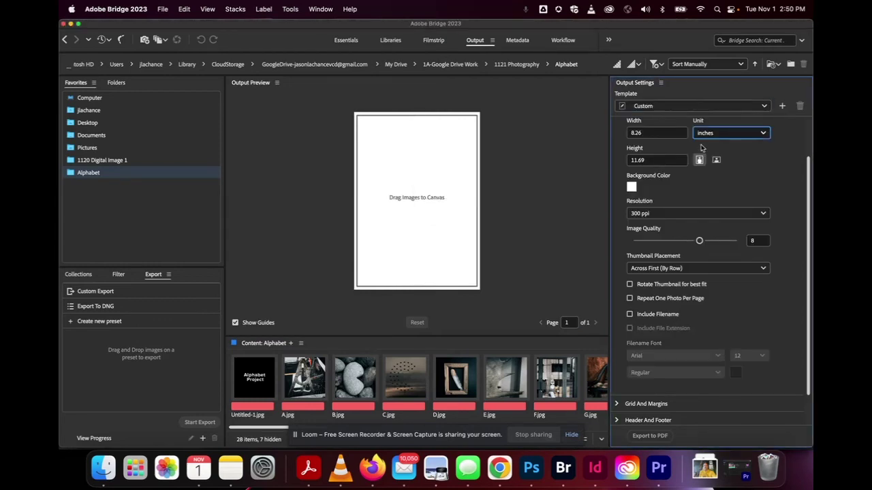
{"action": "left_click_drag", "start_coordinate": [671, 134], "coordinate": [619, 132]}
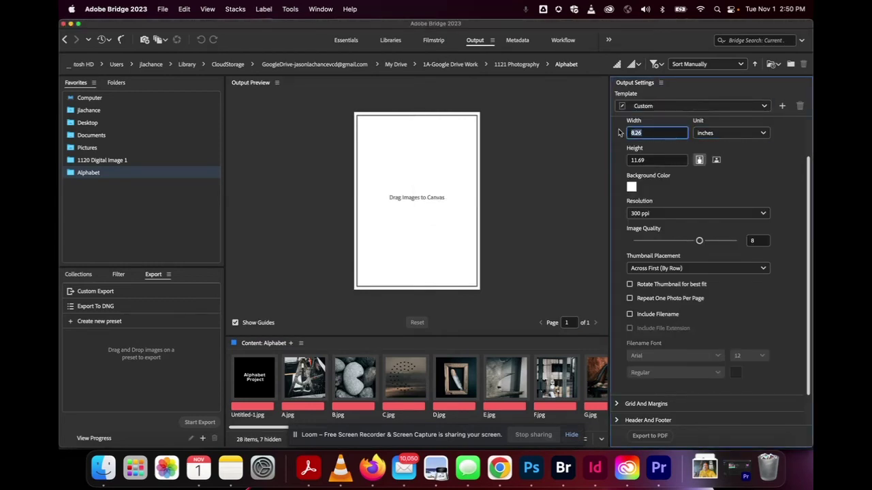
{"action": "type", "text": "8.5"}
{"action": "key", "text": "Tab"}
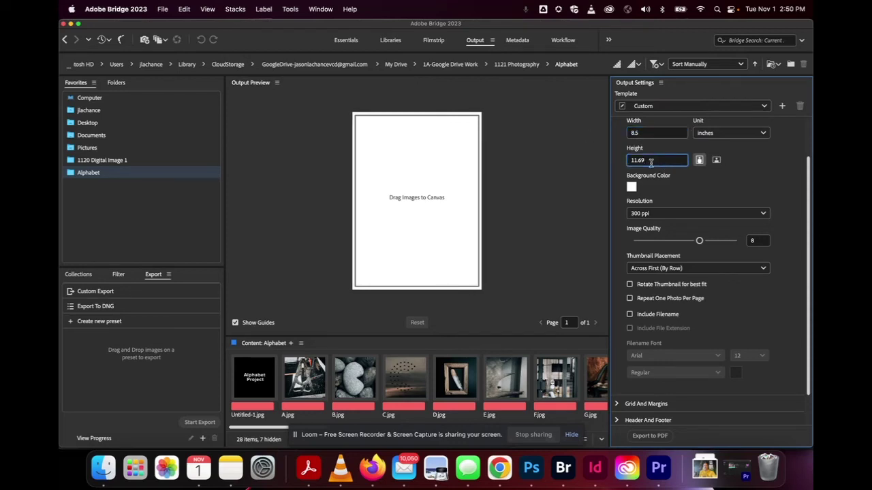
{"action": "type", "text": "11"}
{"action": "left_click", "coordinate": [709, 188]}
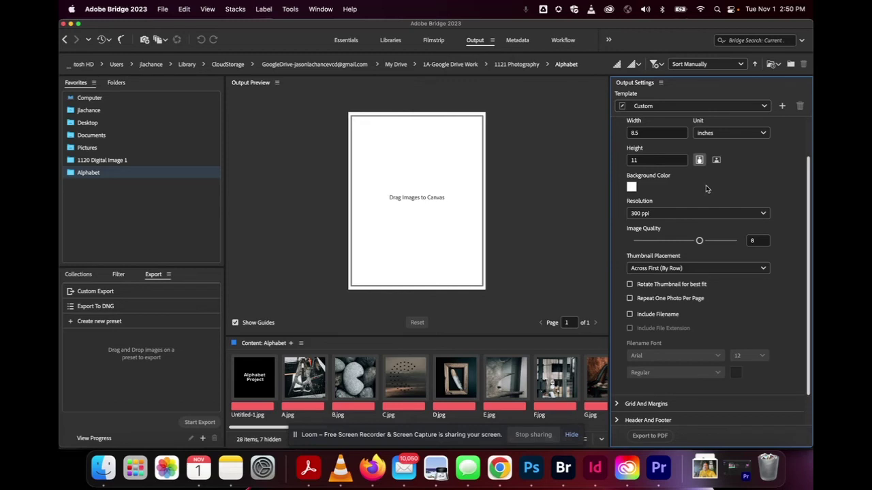
Set the page background color to near-black, 000507
{"action": "left_click", "coordinate": [631, 188]}
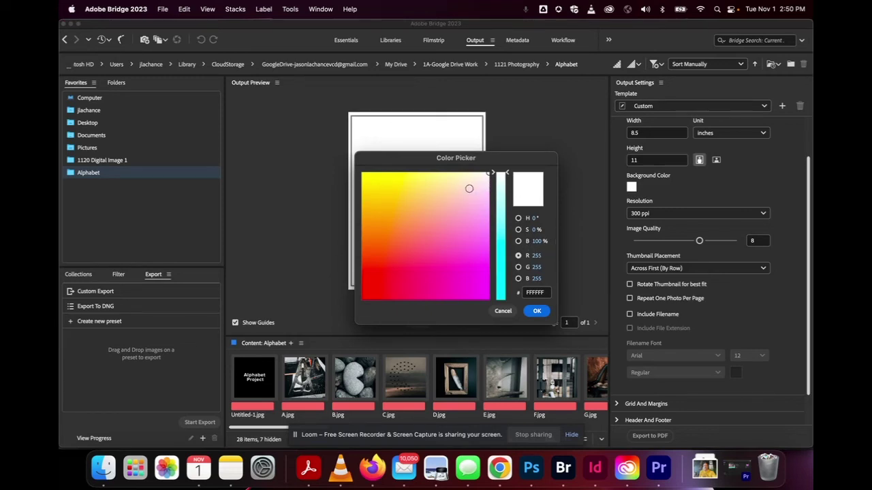
{"action": "left_click", "coordinate": [365, 297]}
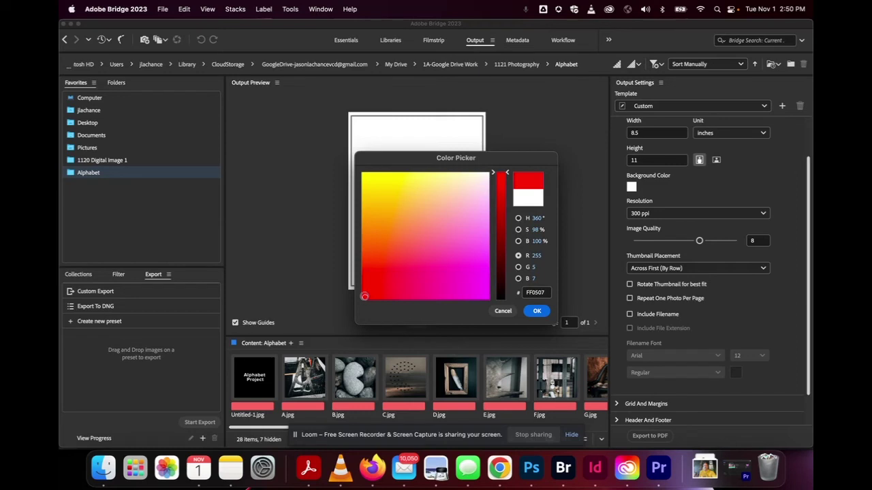
{"action": "left_click", "coordinate": [502, 299]}
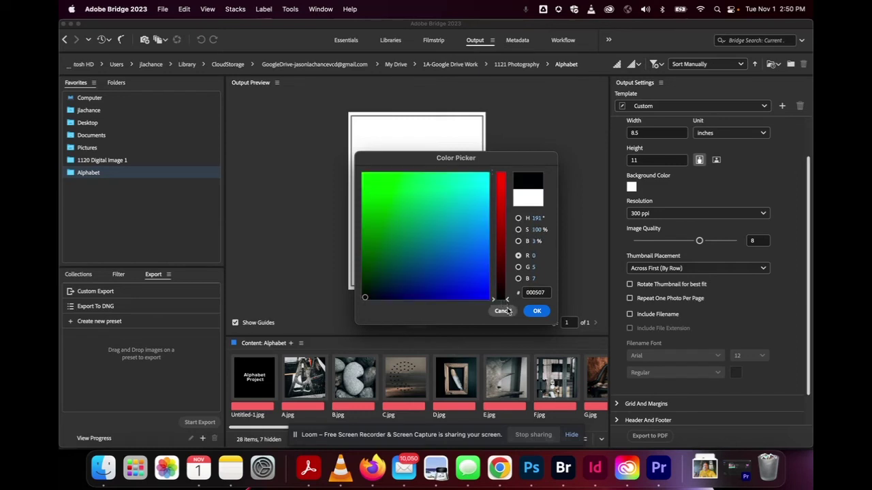
{"action": "left_click", "coordinate": [537, 310]}
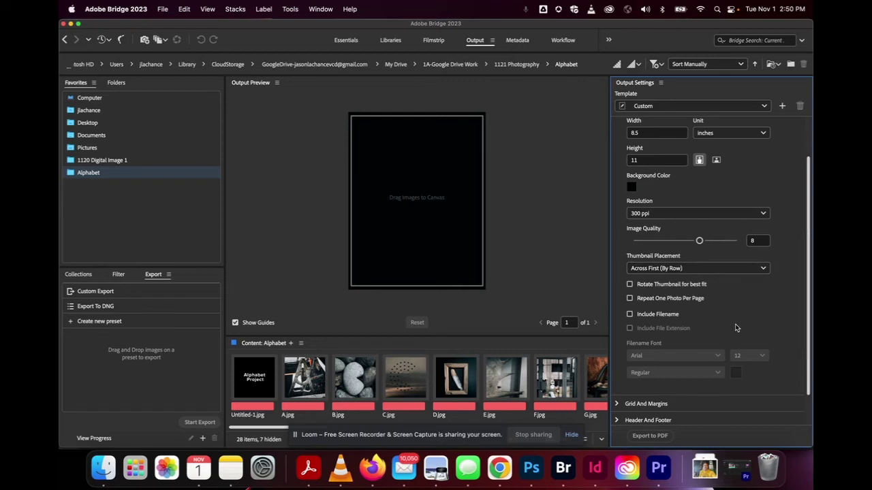
Set the contact sheet's grid layout to 5 columns and 6 rows
{"action": "scroll", "coordinate": [735, 324], "scroll_direction": "down", "scroll_amount": 2}
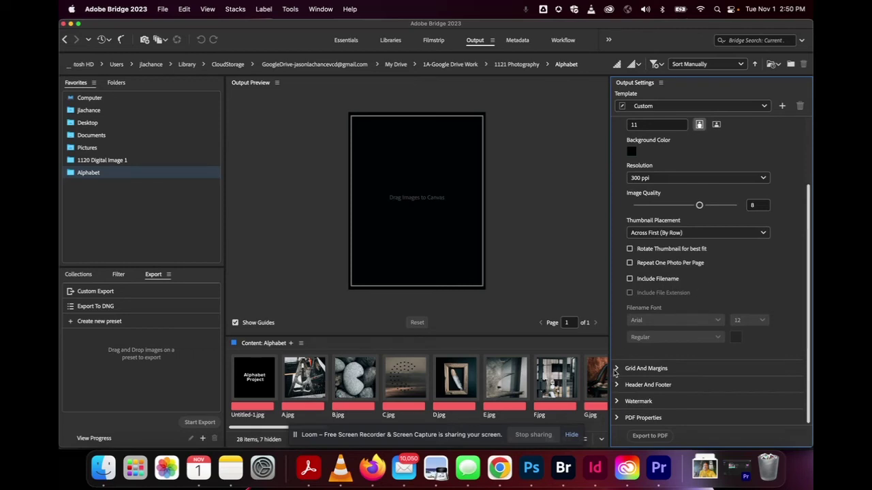
{"action": "left_click", "coordinate": [615, 369]}
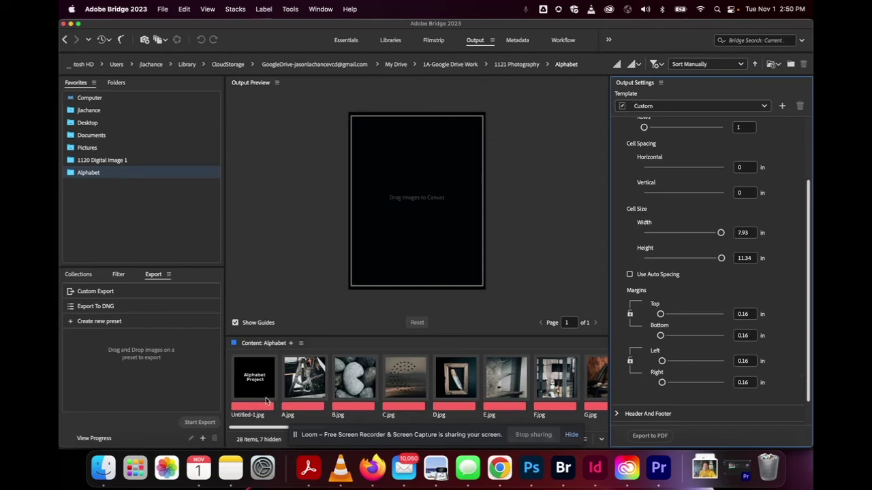
{"action": "scroll", "coordinate": [704, 227], "scroll_direction": "up", "scroll_amount": 3}
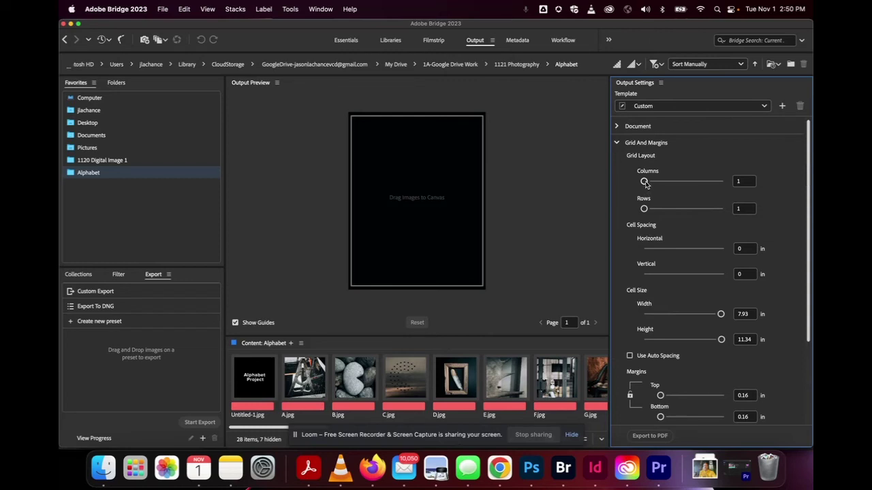
{"action": "left_click_drag", "start_coordinate": [643, 181], "coordinate": [651, 182]}
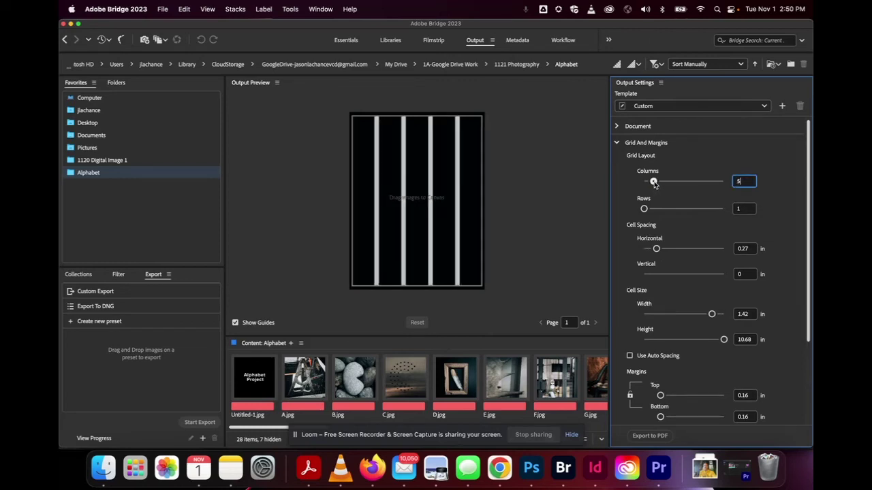
{"action": "left_click_drag", "start_coordinate": [657, 181], "coordinate": [653, 209]}
{"action": "left_click", "coordinate": [643, 208]}
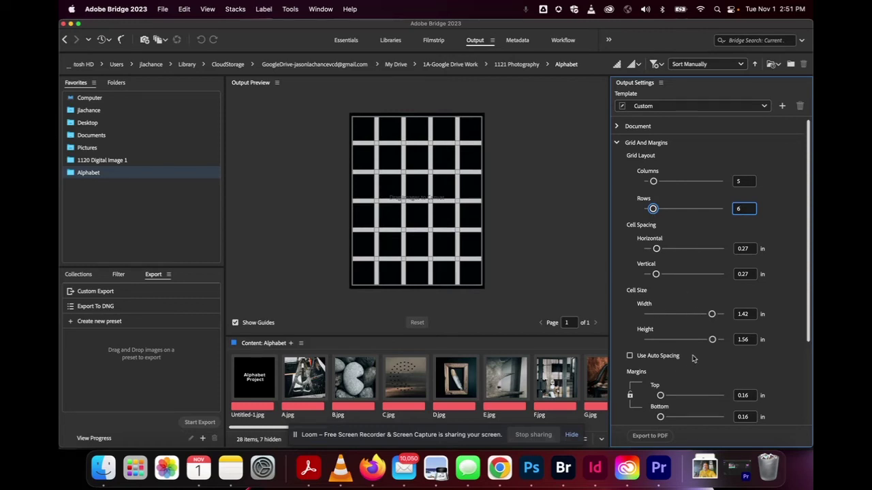
Reduce the cell spacing to 0.01 in horizontally and 0.03 in vertically
{"action": "left_click_drag", "start_coordinate": [712, 339], "coordinate": [709, 341]}
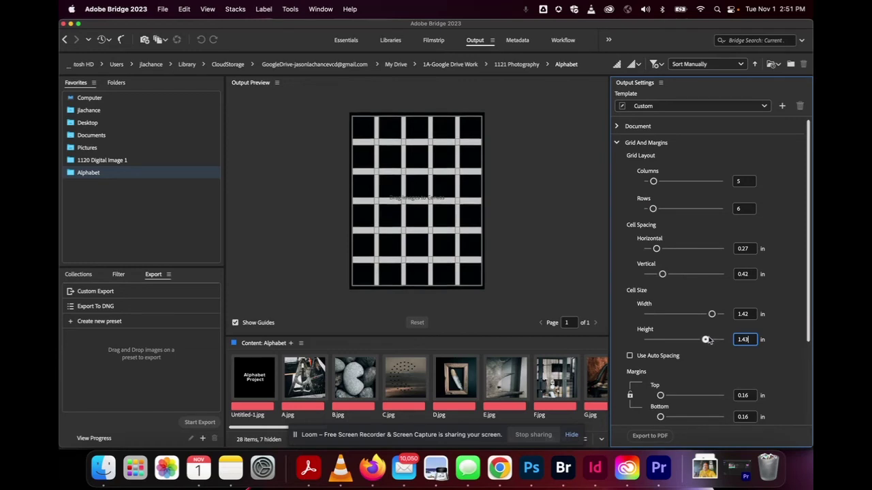
{"action": "left_click_drag", "start_coordinate": [657, 249], "coordinate": [645, 275]}
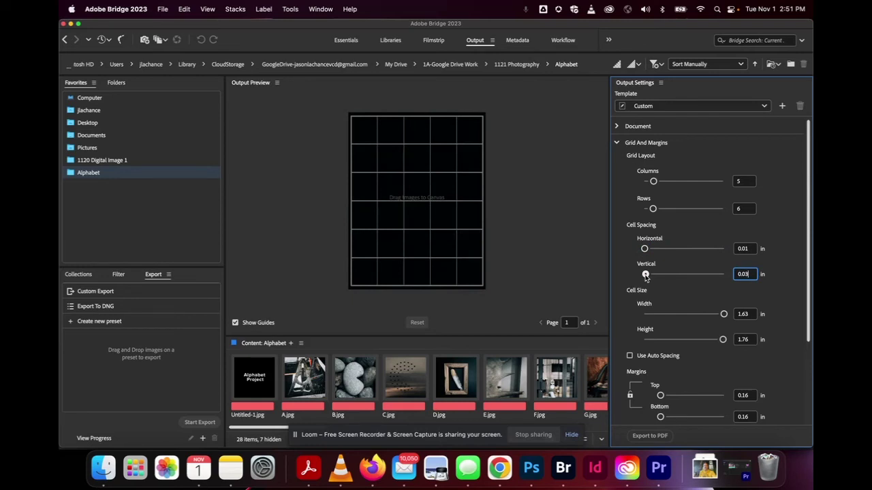
Try to widen the grid cells to 1.7 in
{"action": "left_click", "coordinate": [745, 344]}
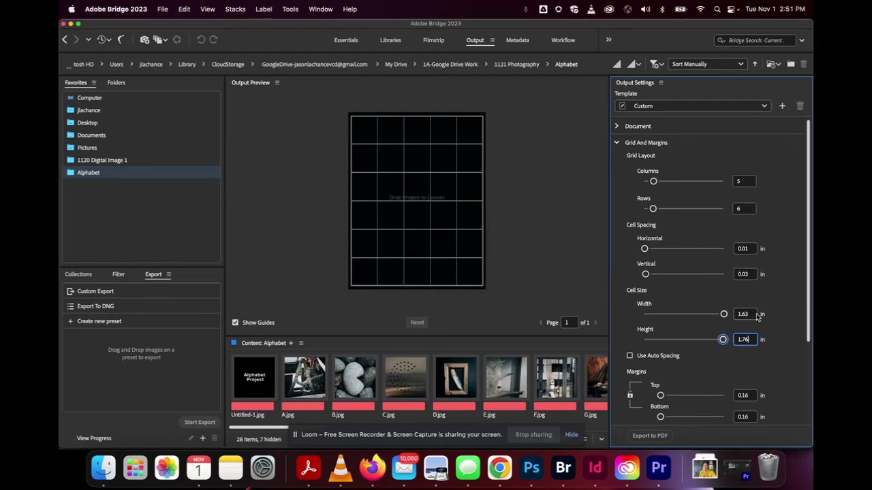
{"action": "left_click", "coordinate": [755, 317]}
{"action": "type", "text": "1"}
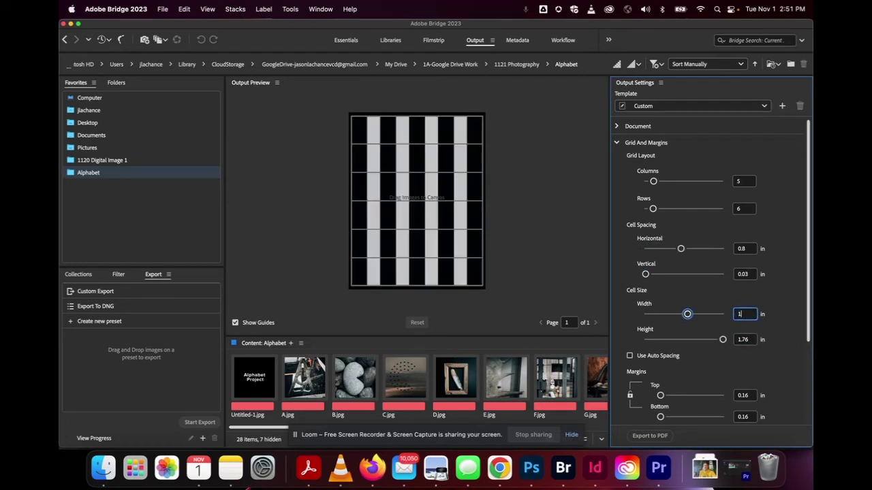
{"action": "type", "text": ".63"}
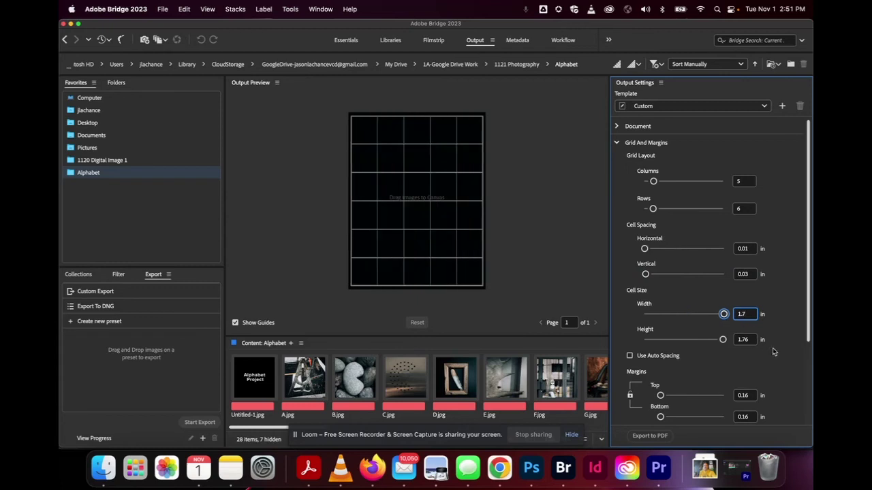
{"action": "left_click", "coordinate": [740, 341]}
{"action": "double_click", "coordinate": [742, 339]}
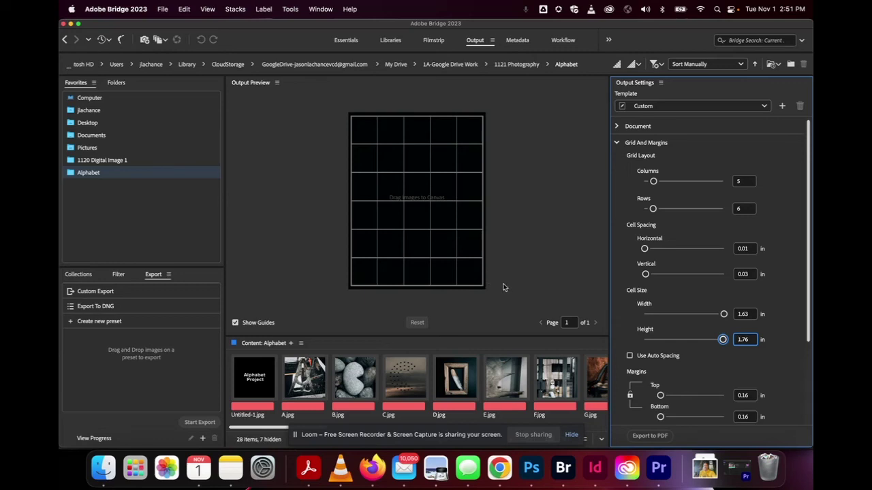
Select all the images in the Alphabet folder, including the title and byline tiles, and place them on the contact sheet canvas
{"action": "scroll", "coordinate": [665, 371], "scroll_direction": "down", "scroll_amount": 5}
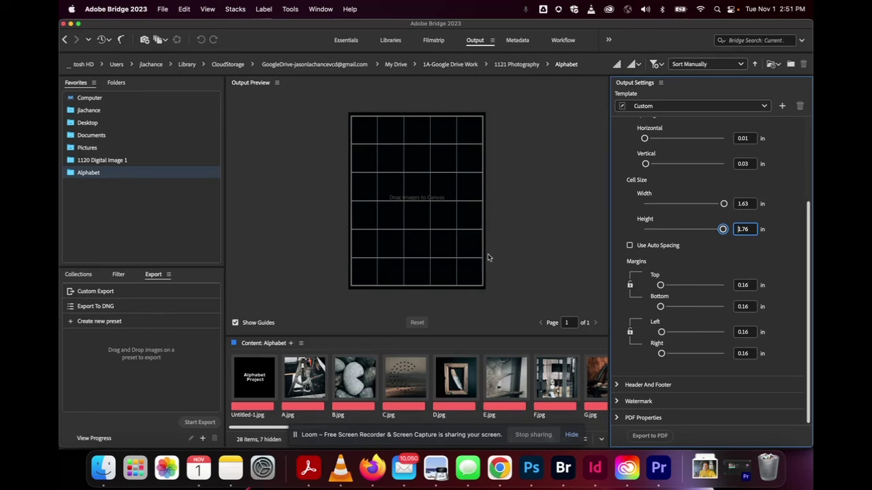
{"action": "left_click", "coordinate": [251, 392]}
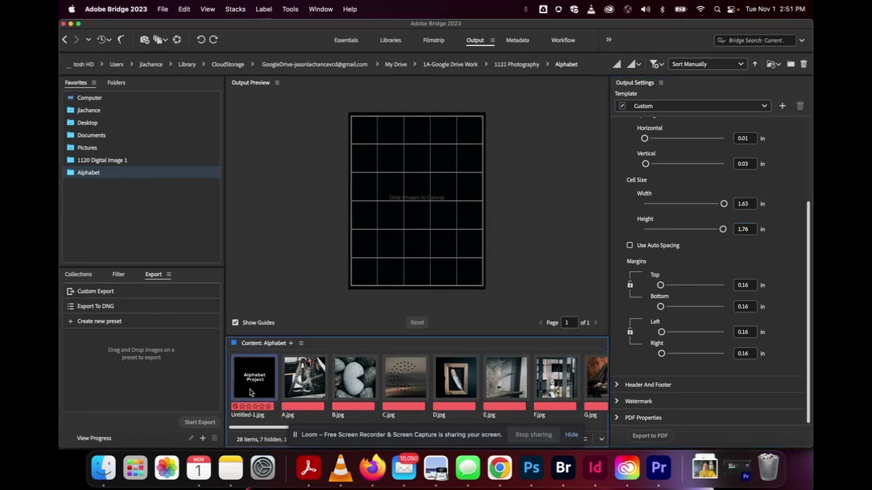
{"action": "scroll", "coordinate": [251, 392], "scroll_direction": "right", "scroll_amount": 10}
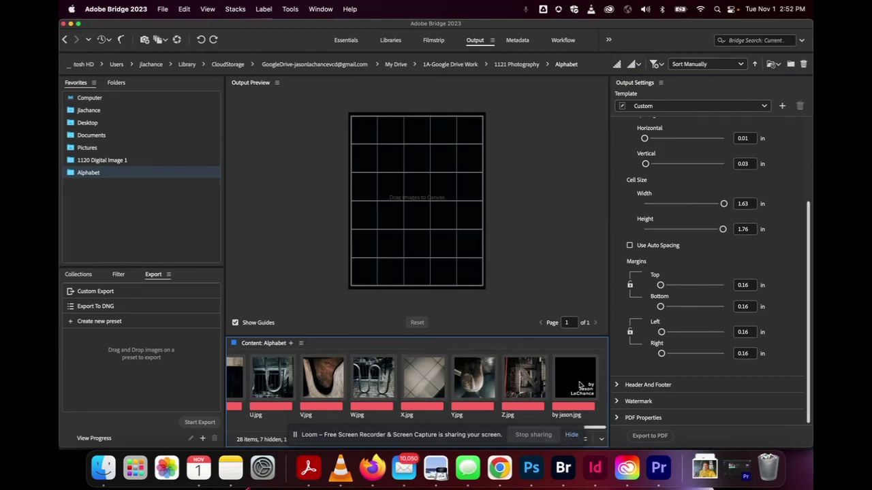
{"action": "key", "text": "super+a"}
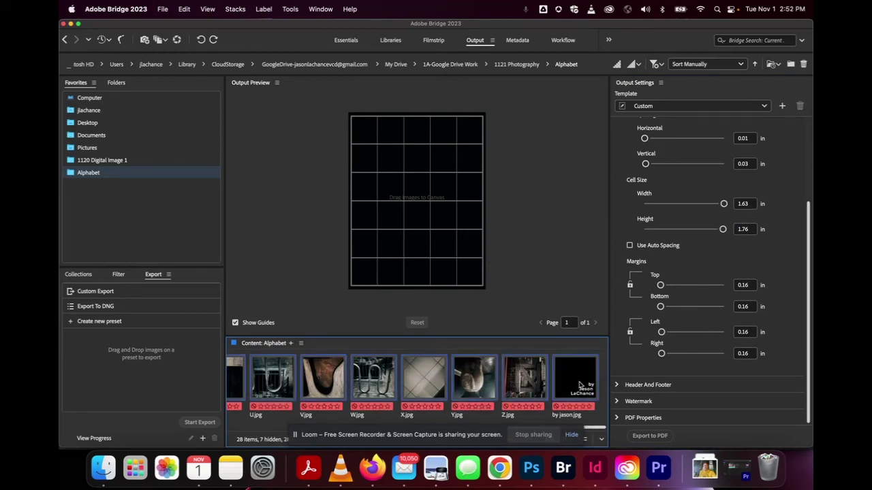
{"action": "left_click_drag", "start_coordinate": [427, 383], "coordinate": [420, 210]}
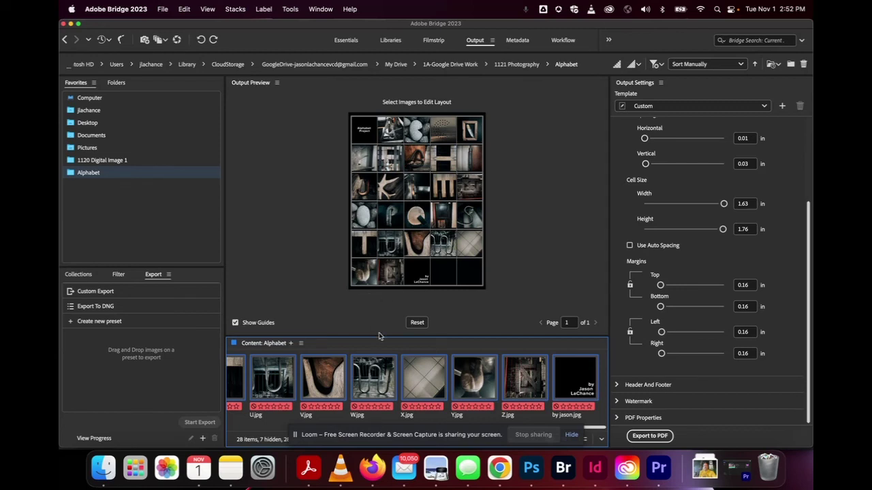
Try to move the author byline tile to the last cell of the contact sheet's bottom row
{"action": "left_click", "coordinate": [423, 279]}
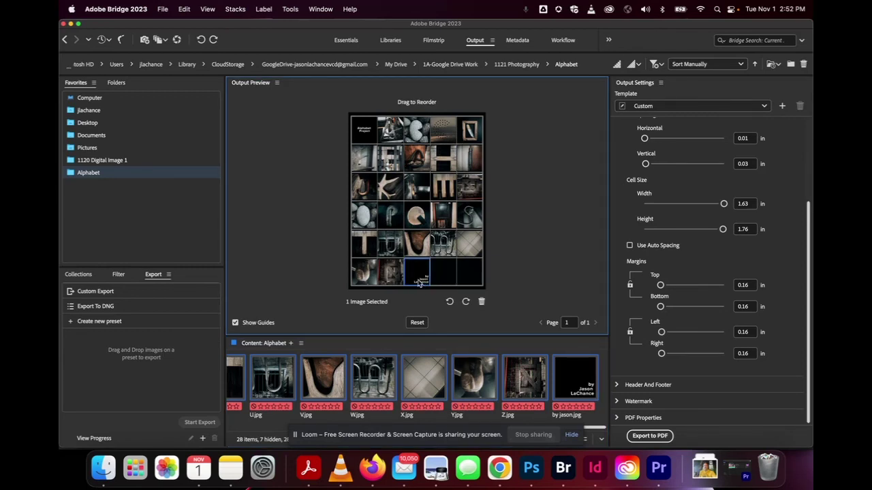
{"action": "left_click_drag", "start_coordinate": [423, 281], "coordinate": [467, 282]}
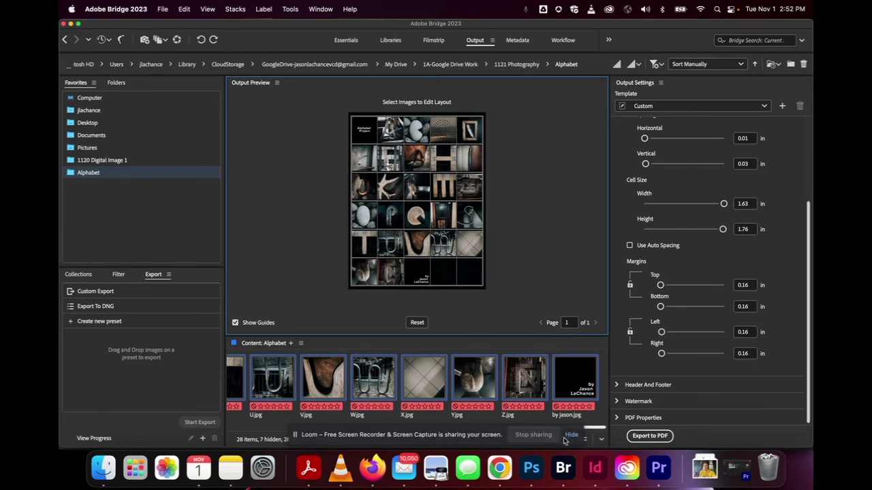
Switch to Photoshop, hide the byline text layer to leave a plain black tile, and return to Bridge
{"action": "left_click", "coordinate": [532, 470]}
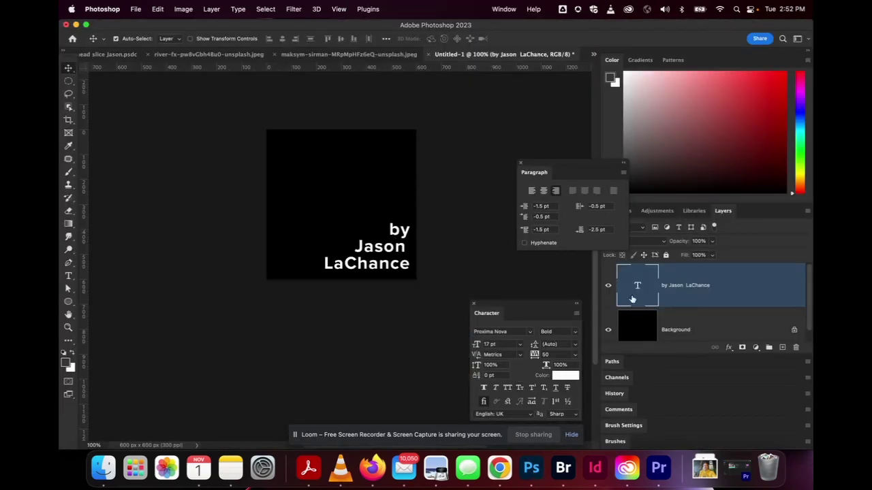
{"action": "left_click", "coordinate": [608, 285]}
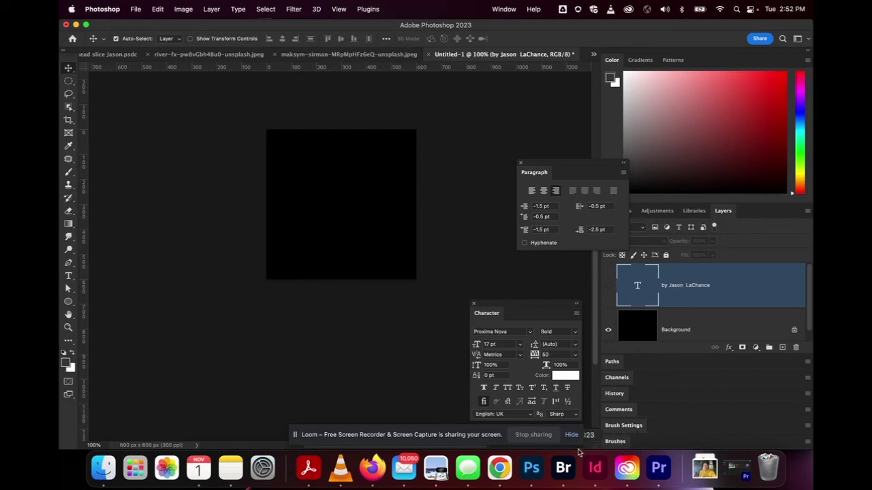
{"action": "left_click", "coordinate": [564, 470]}
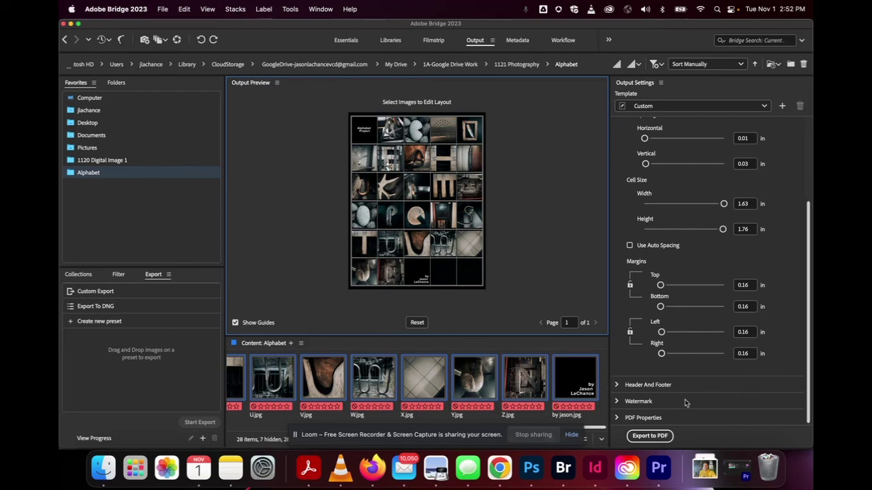
Start exporting the contact sheet as a PDF and name the file "Alphabet Project" followed by the author's full name
{"action": "left_click", "coordinate": [651, 437]}
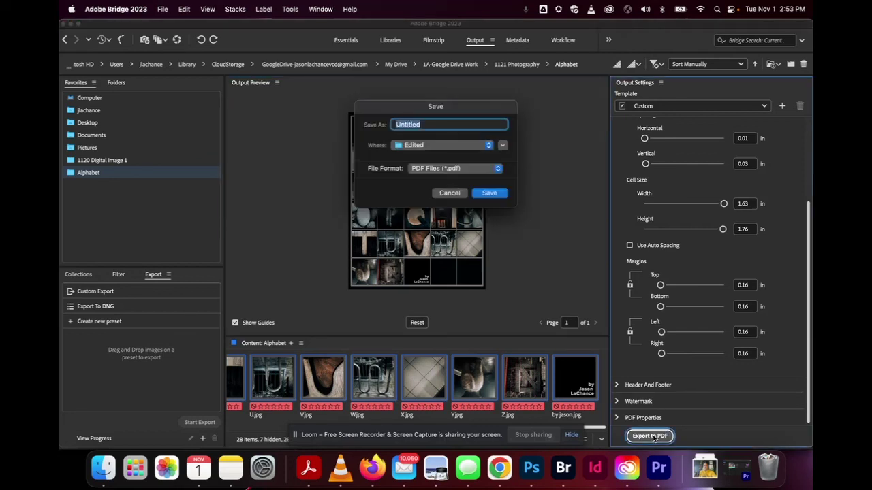
{"action": "left_click", "coordinate": [499, 172]}
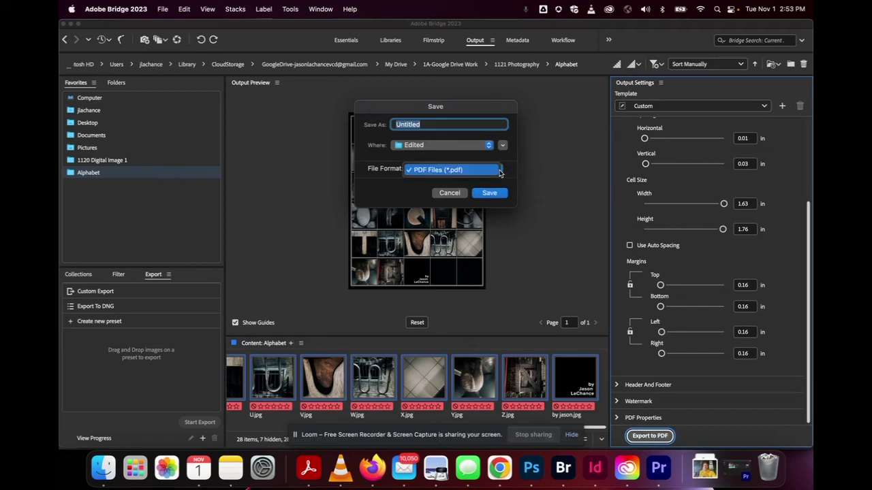
{"action": "left_click", "coordinate": [499, 172]}
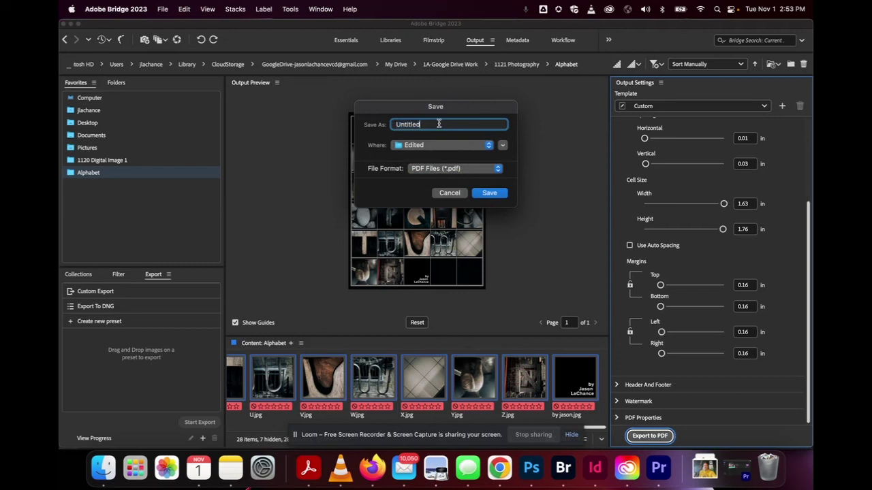
{"action": "type", "text": "A"}
{"action": "left_click", "coordinate": [427, 124]}
{"action": "key", "text": "BackSpace"}
{"action": "type", "text": "Jason LaChance"}
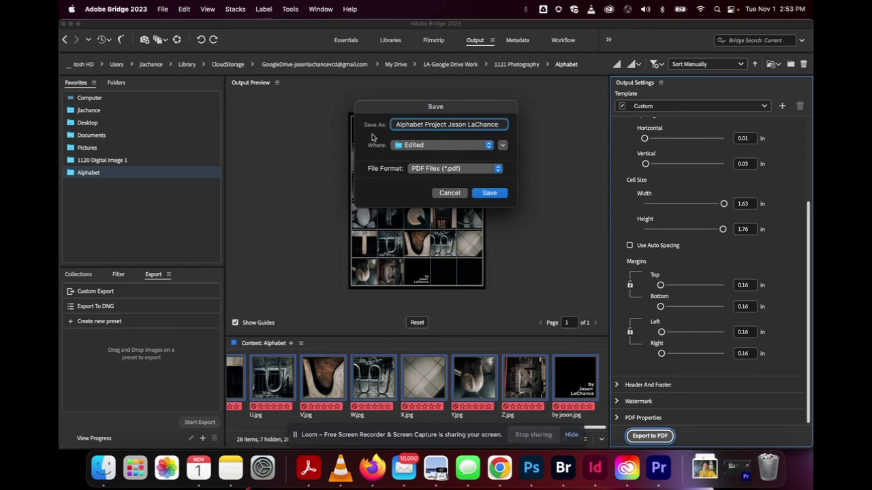
Choose the Desktop as the destination and save the PDF
{"action": "left_click", "coordinate": [488, 147]}
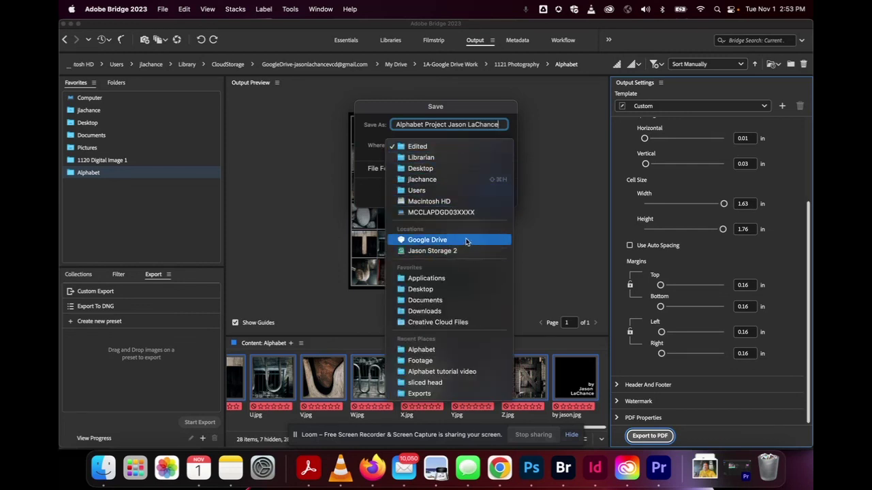
{"action": "left_click", "coordinate": [547, 222]}
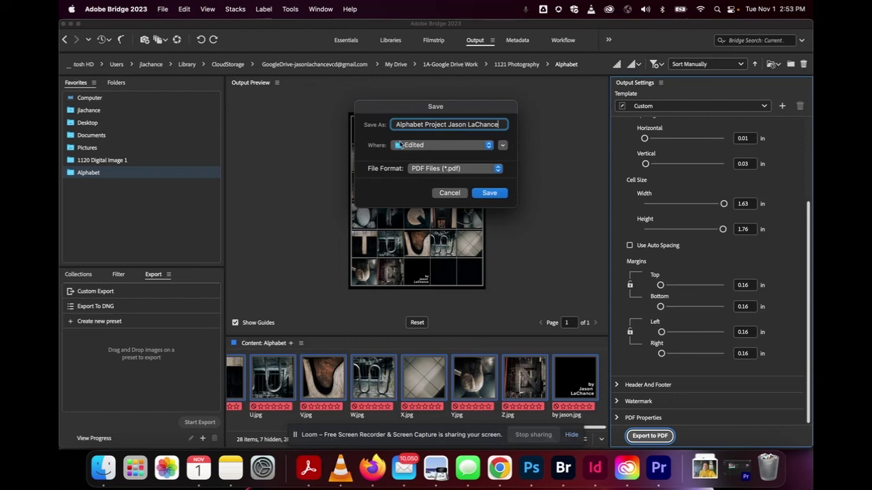
{"action": "left_click", "coordinate": [473, 148]}
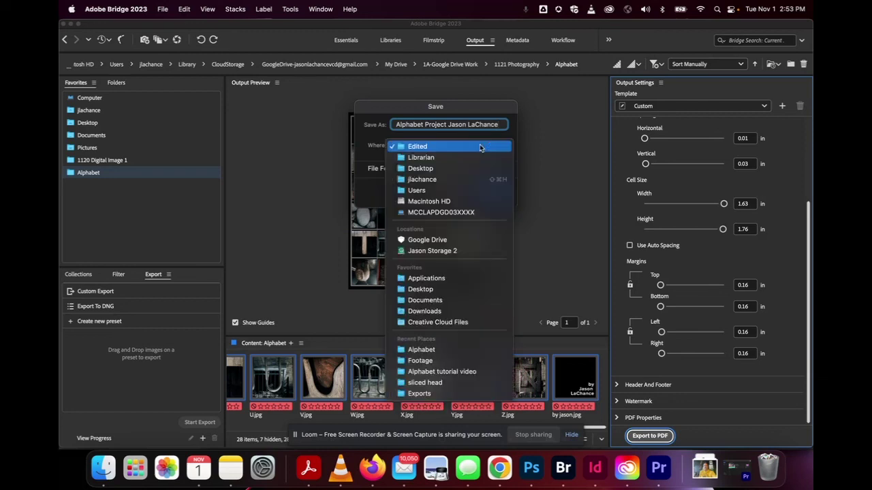
{"action": "left_click", "coordinate": [455, 170]}
{"action": "left_click", "coordinate": [500, 196]}
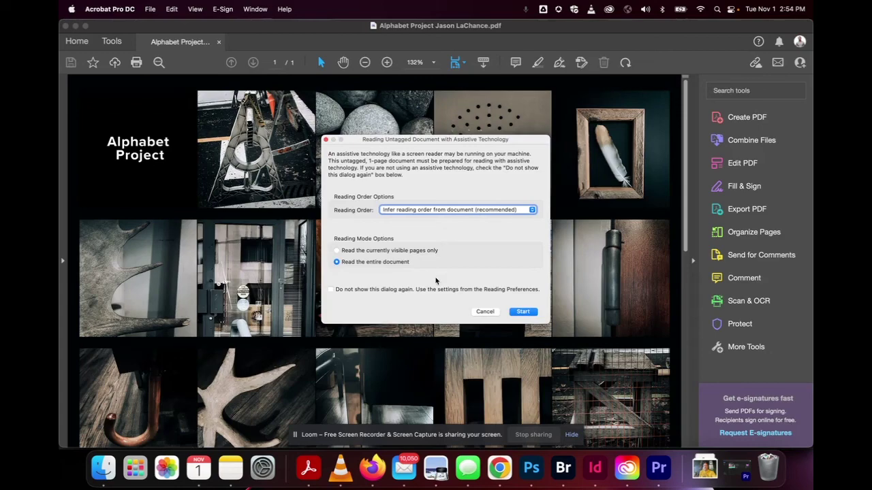
Accept the inferred reading order for the entire document in Acrobat and examine the whole contact sheet page
{"action": "left_click", "coordinate": [526, 313]}
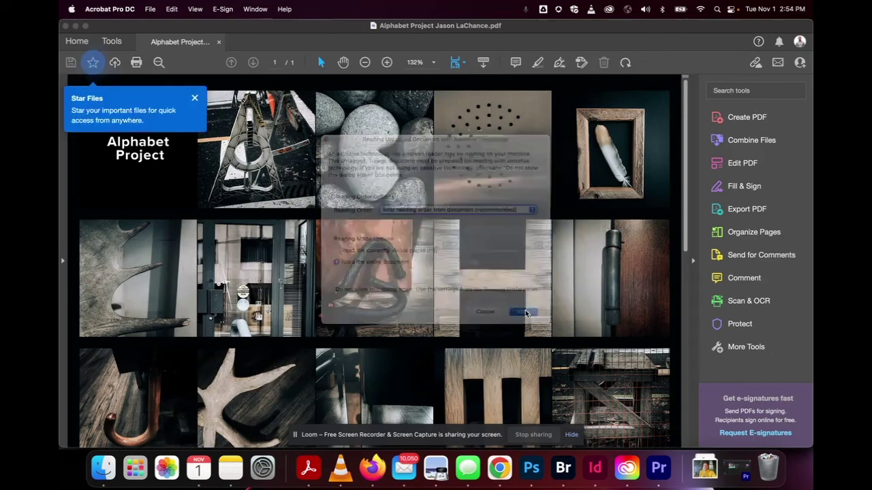
{"action": "scroll", "coordinate": [468, 238], "scroll_direction": "down", "scroll_amount": 5}
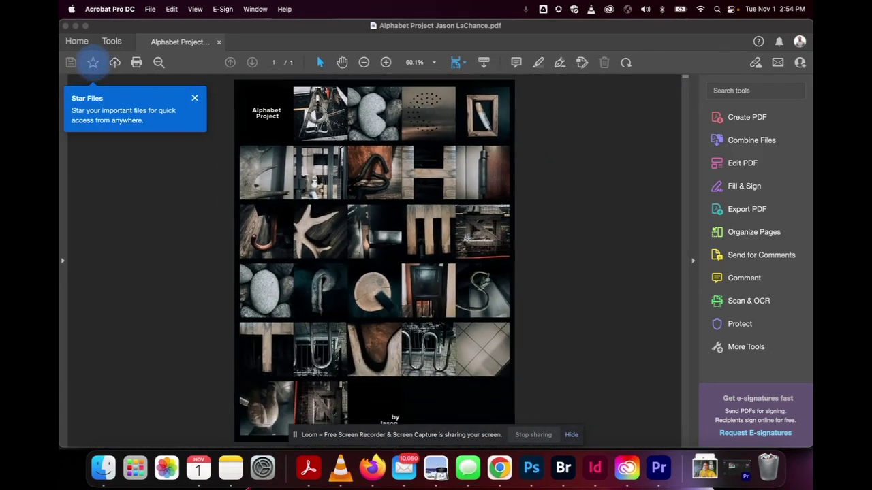
{"action": "scroll", "coordinate": [470, 237], "scroll_direction": "down", "scroll_amount": 1}
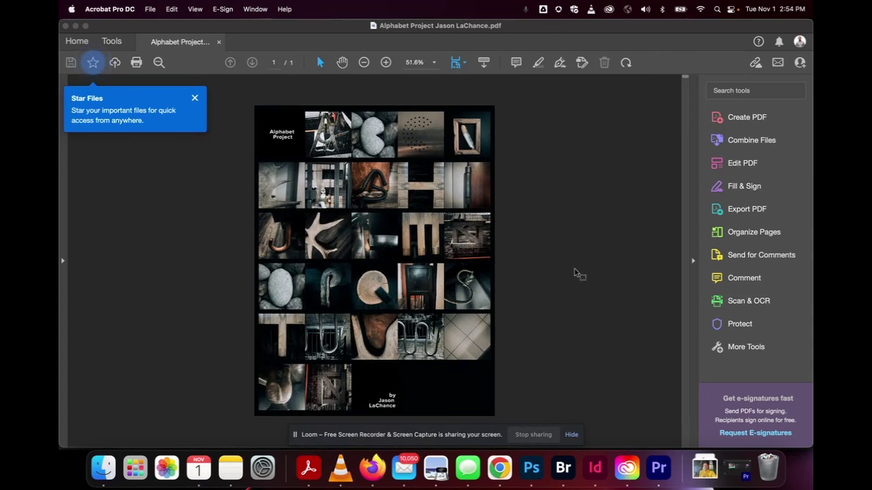